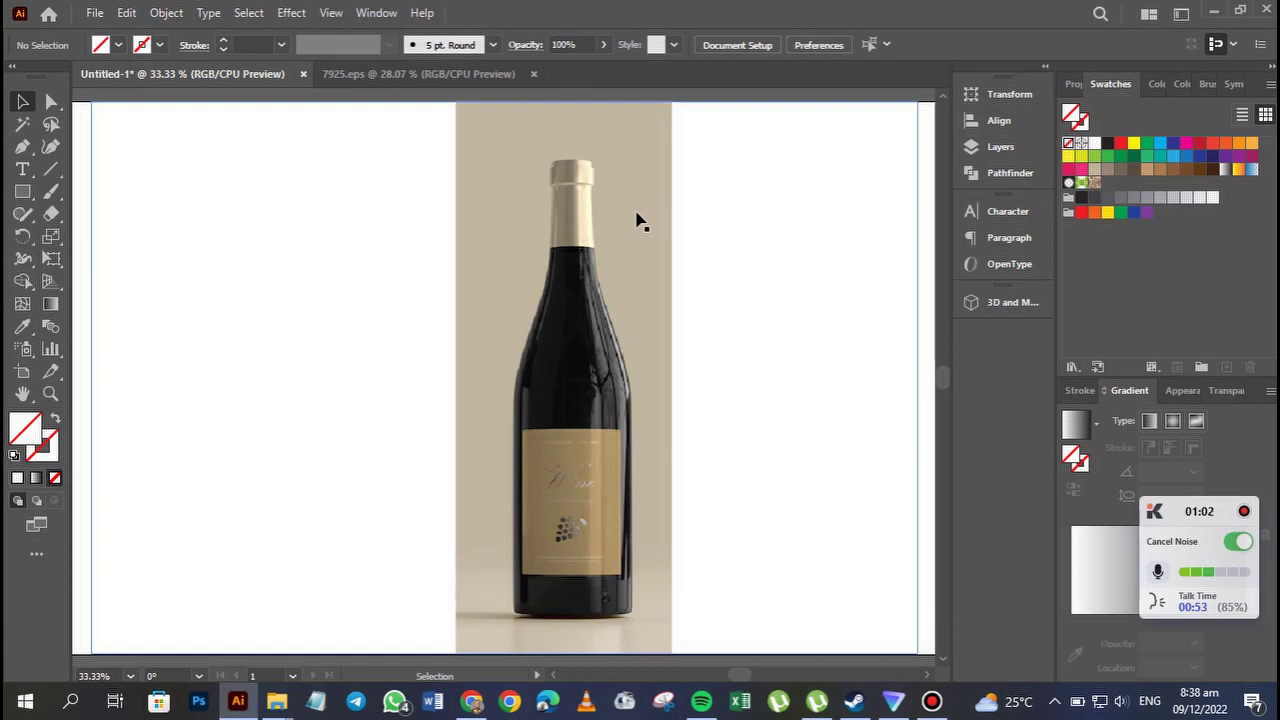
Add a new layer above the bottle photo's layer and lock Layer 1.
click(637, 220)
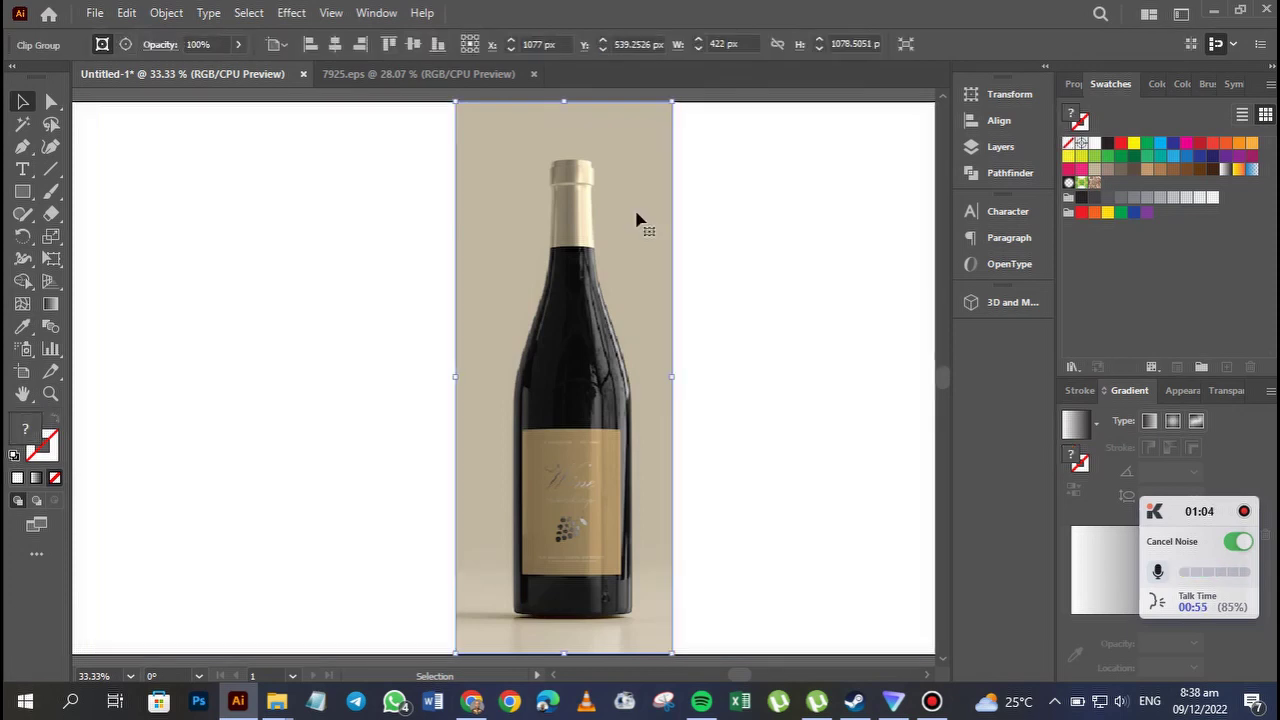
click(987, 151)
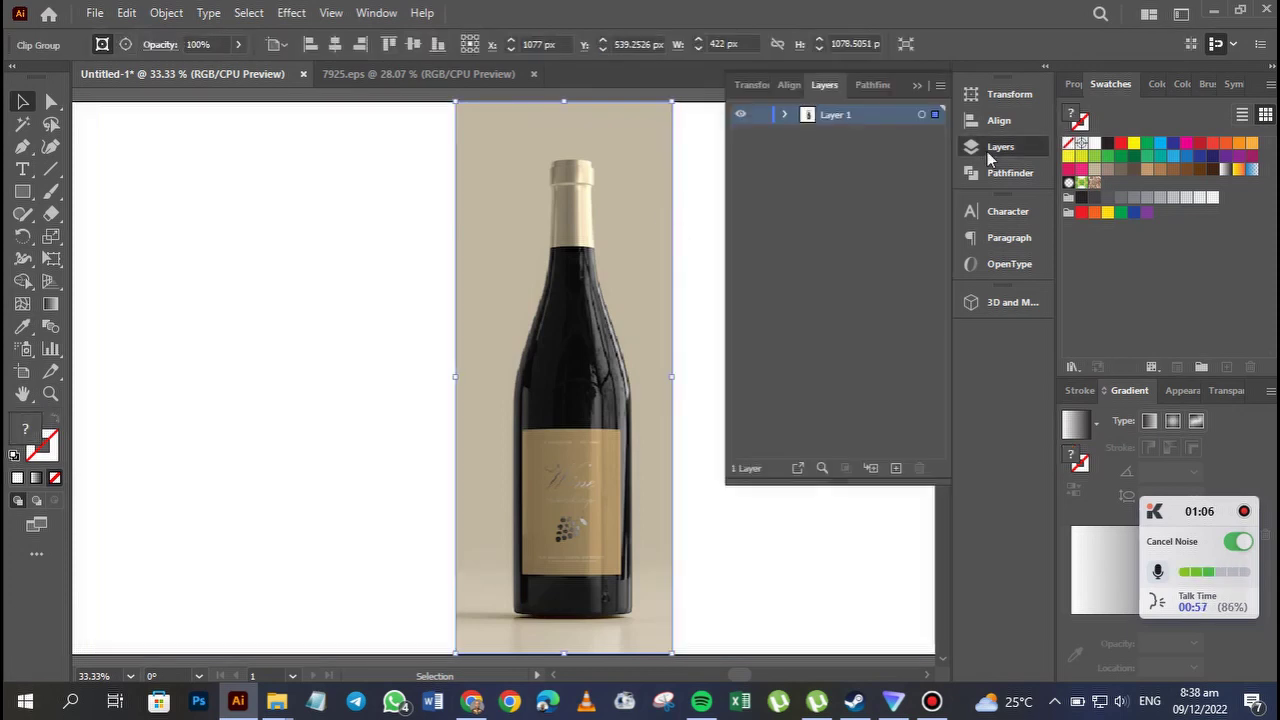
click(896, 469)
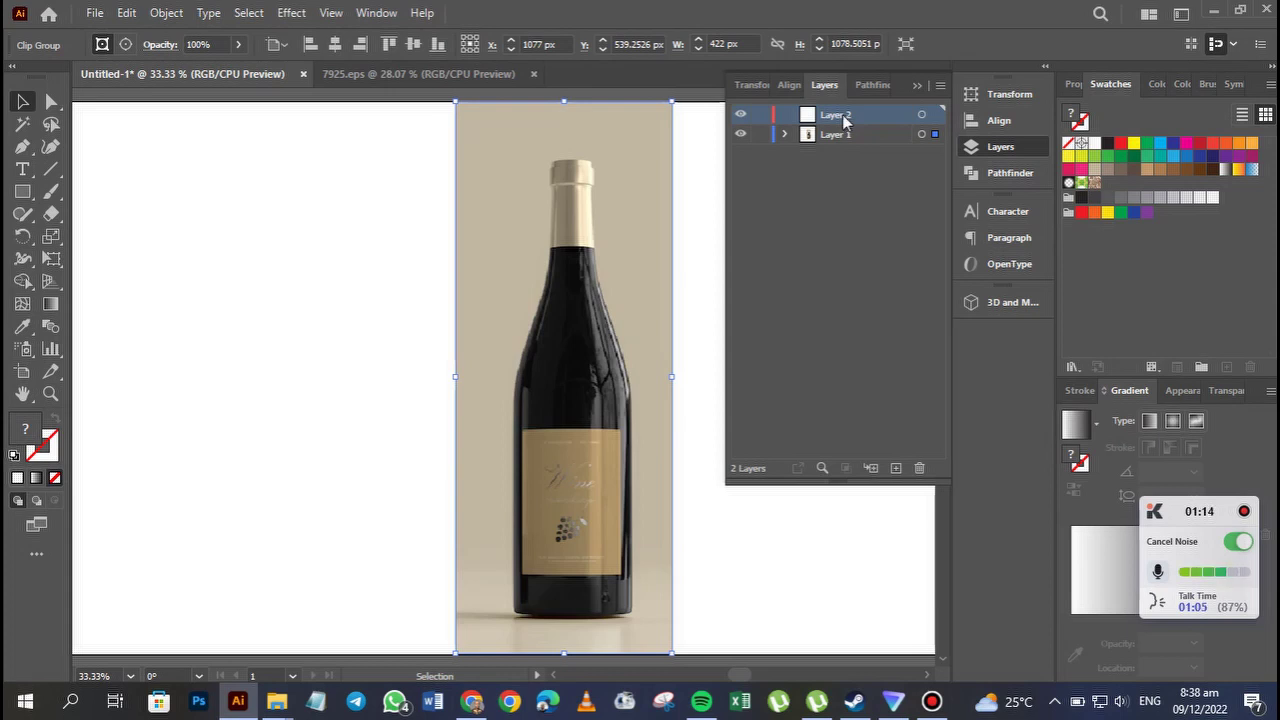
click(762, 135)
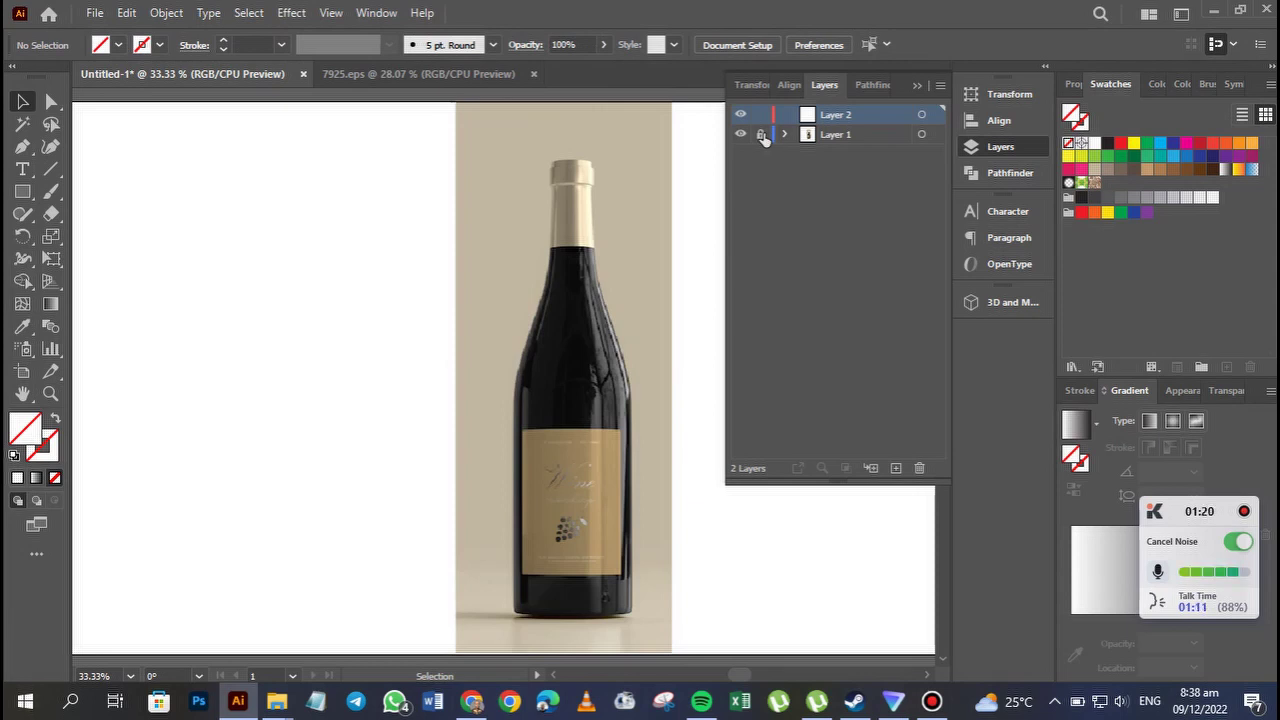
click(845, 137)
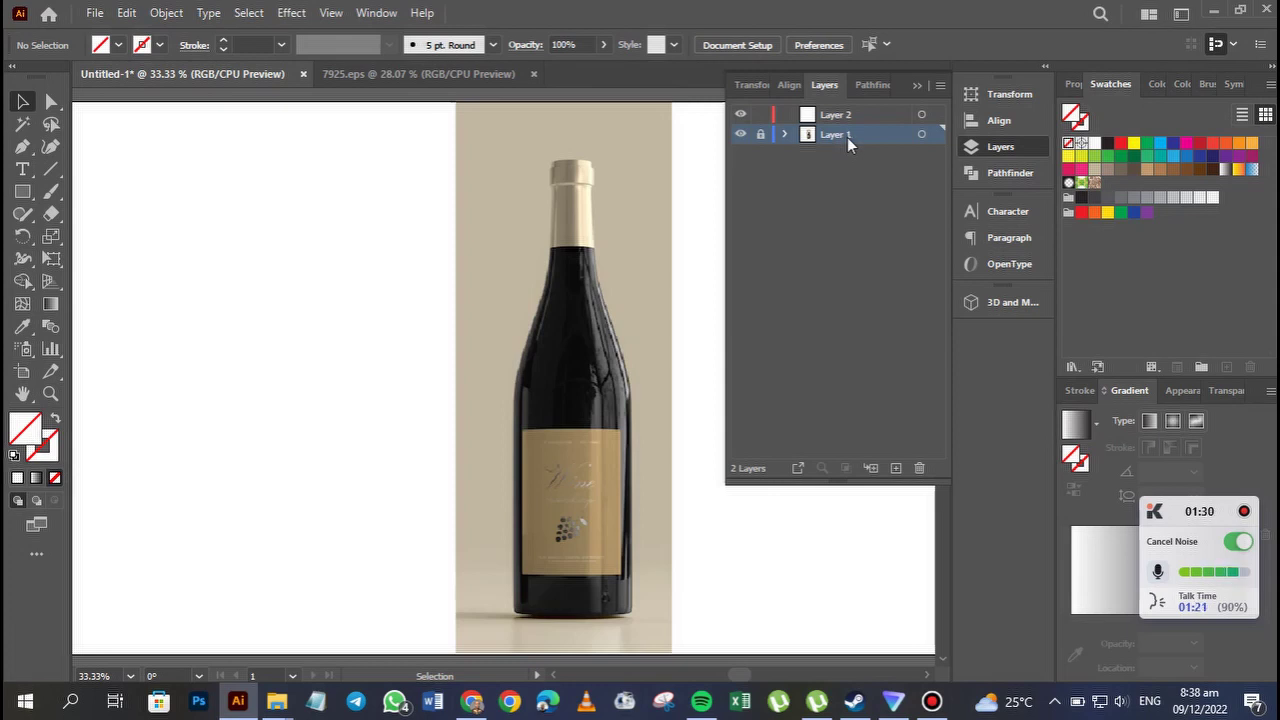
click(915, 88)
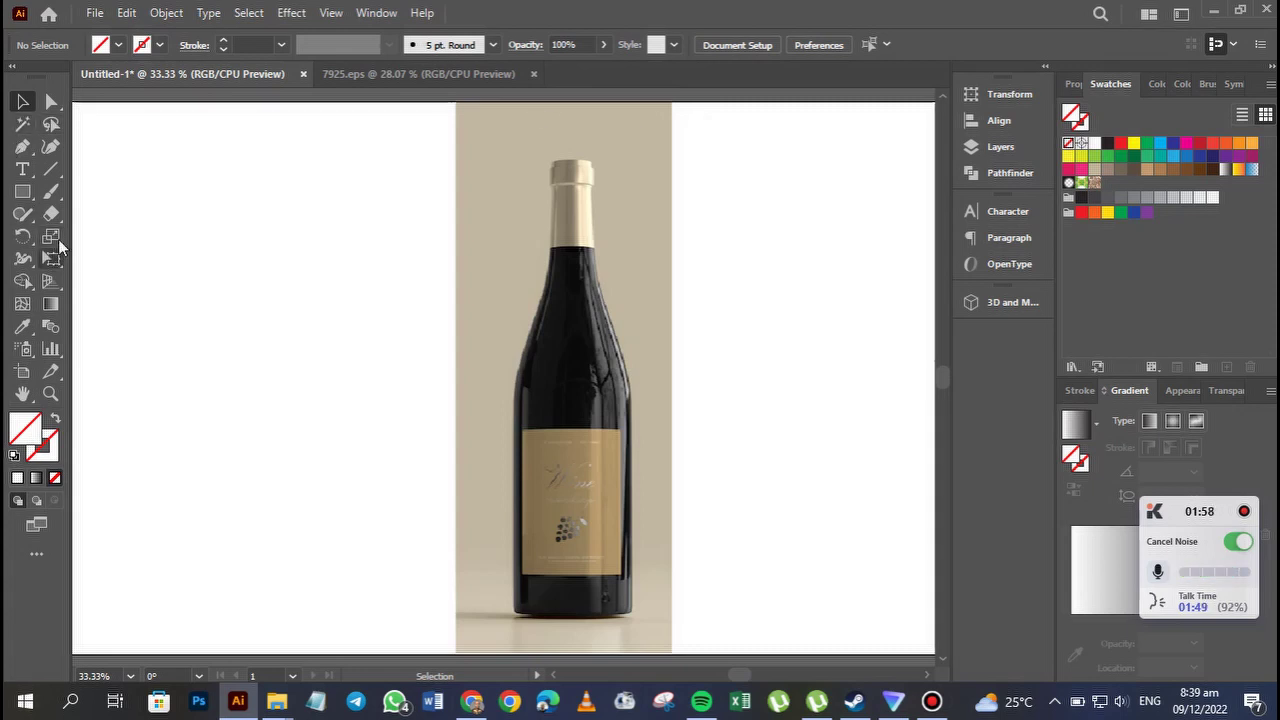
Make Layer 2 the active layer for drawing with the Pen tool.
click(24, 148)
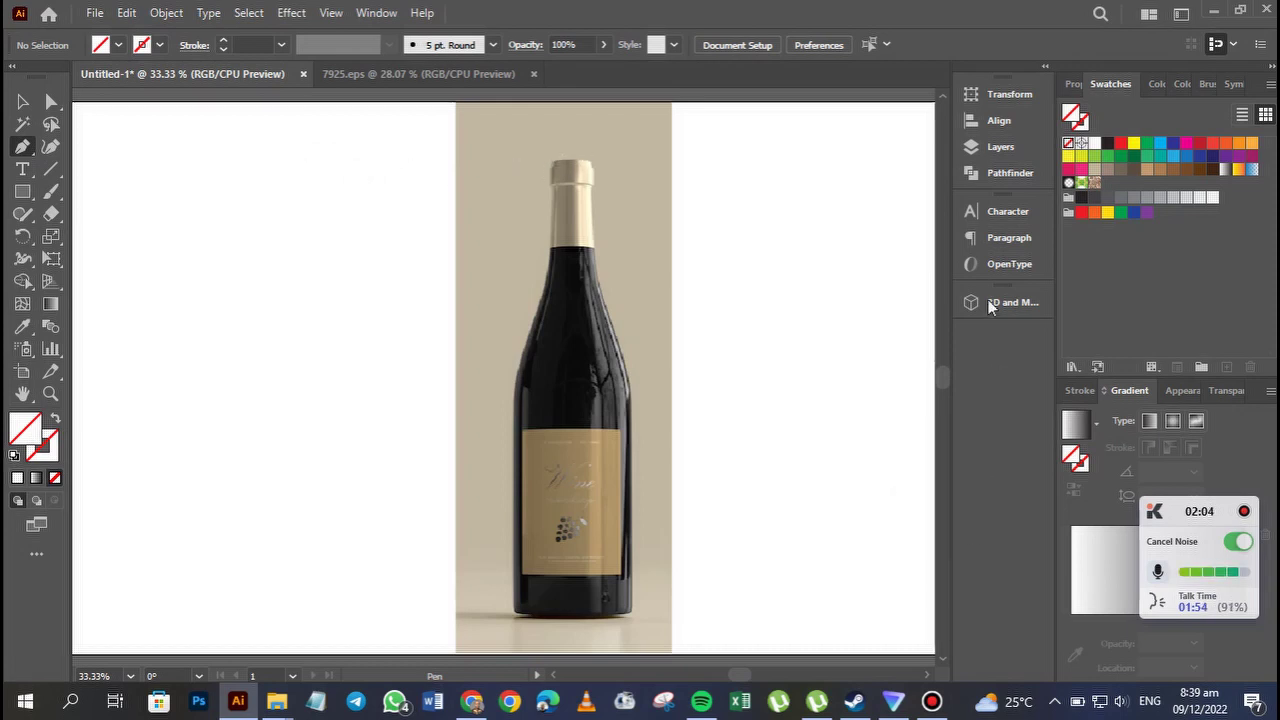
click(1021, 146)
click(868, 114)
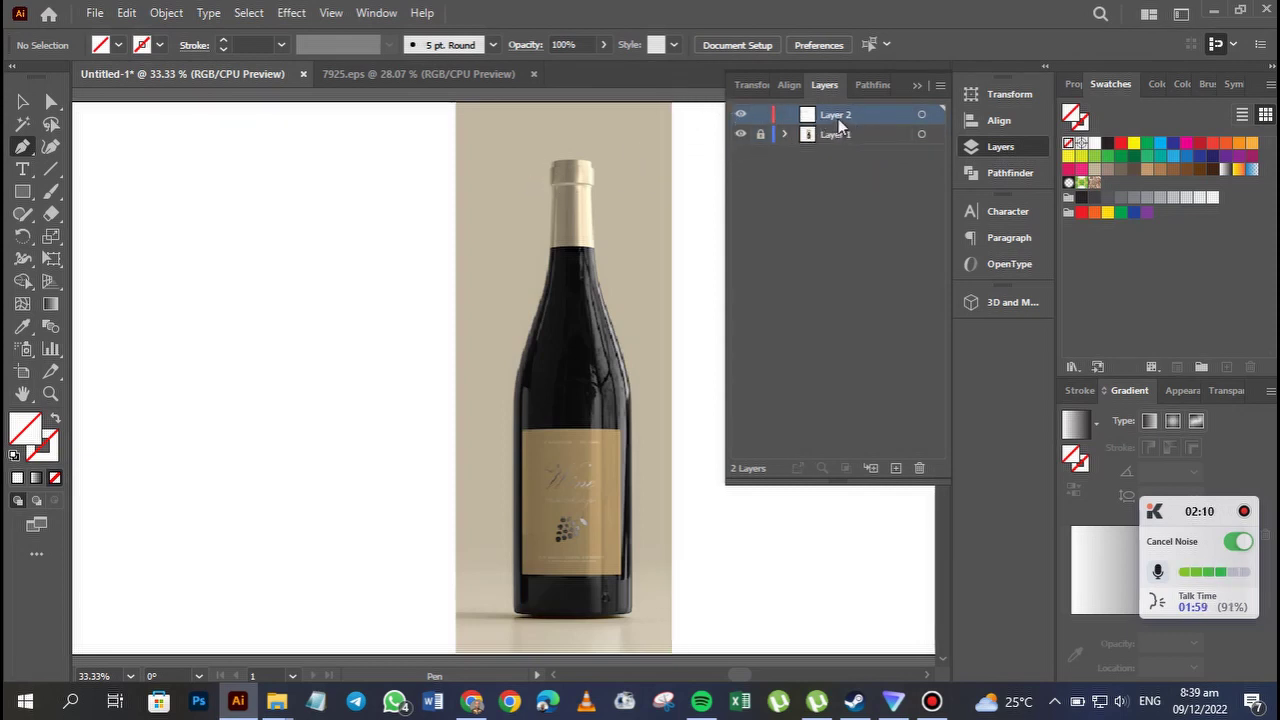
click(915, 86)
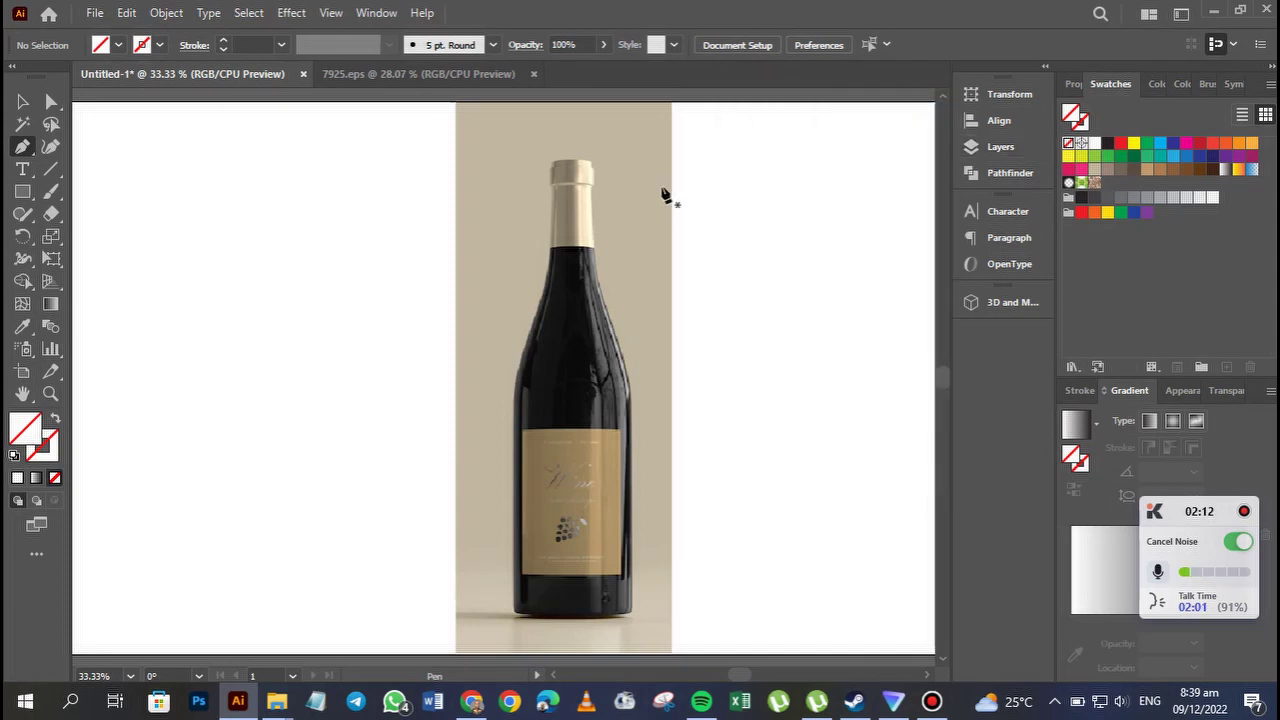
Set the stroke colour for new paths to black, leaving the fill empty.
key(ctrl+equal)
key(ctrl+equal)
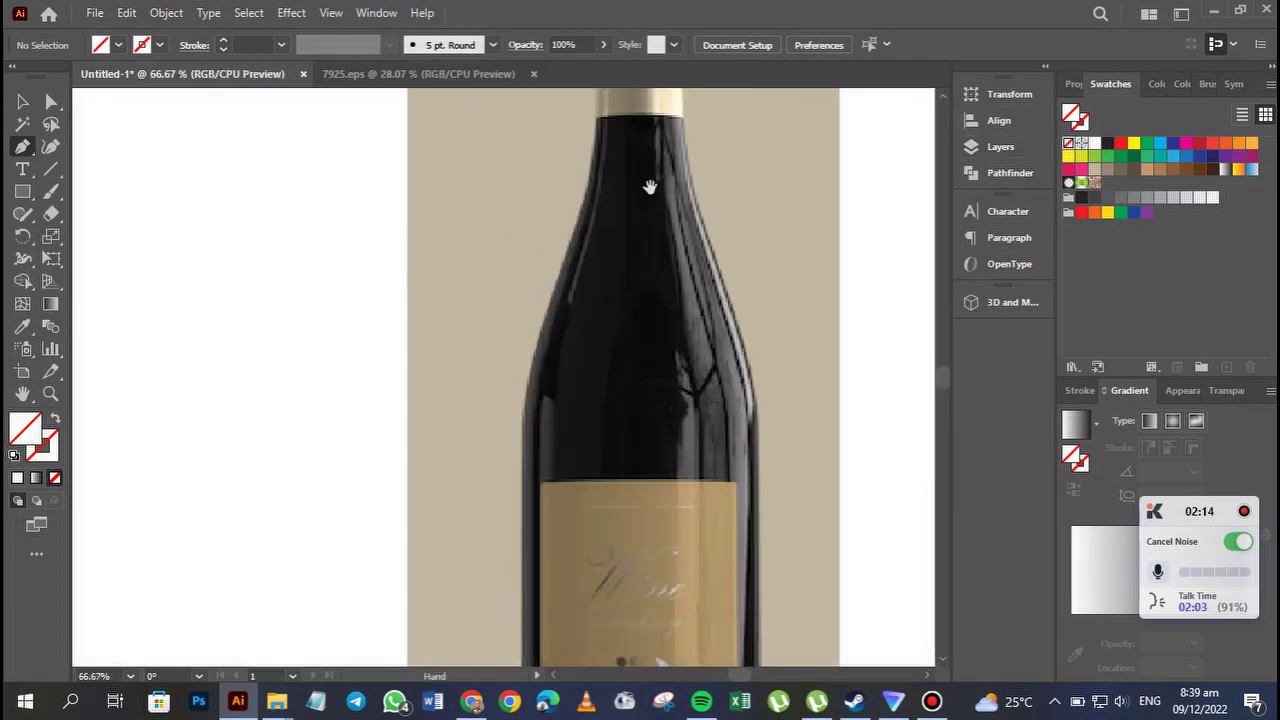
drag(650, 187, 541, 396)
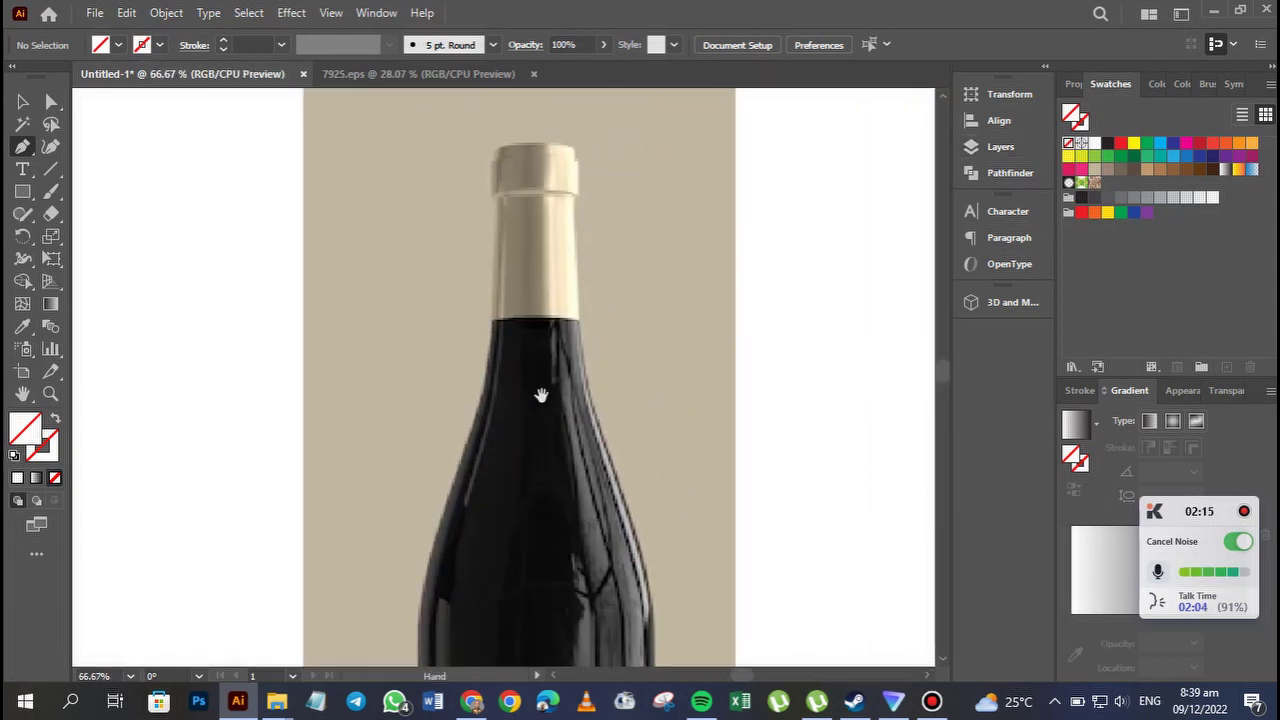
click(157, 44)
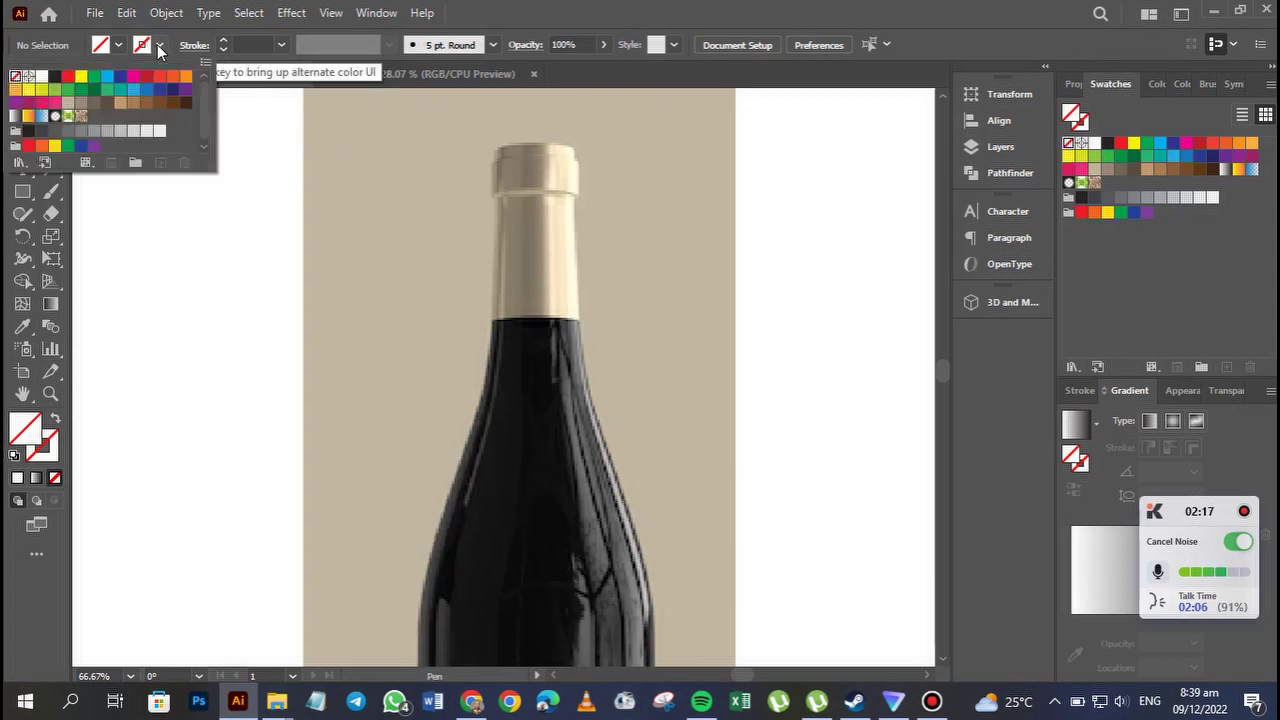
click(52, 78)
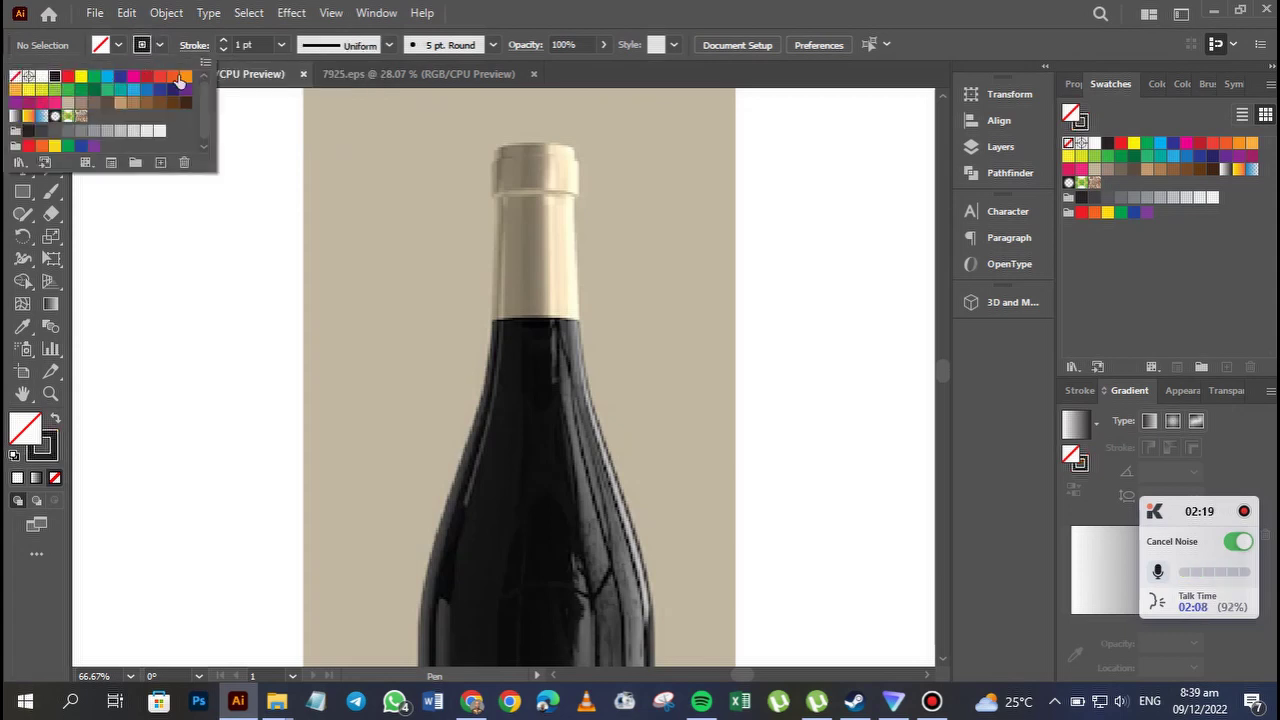
Start the bottle outline with a line from the cap's top centre to its upper-left corner.
click(529, 147)
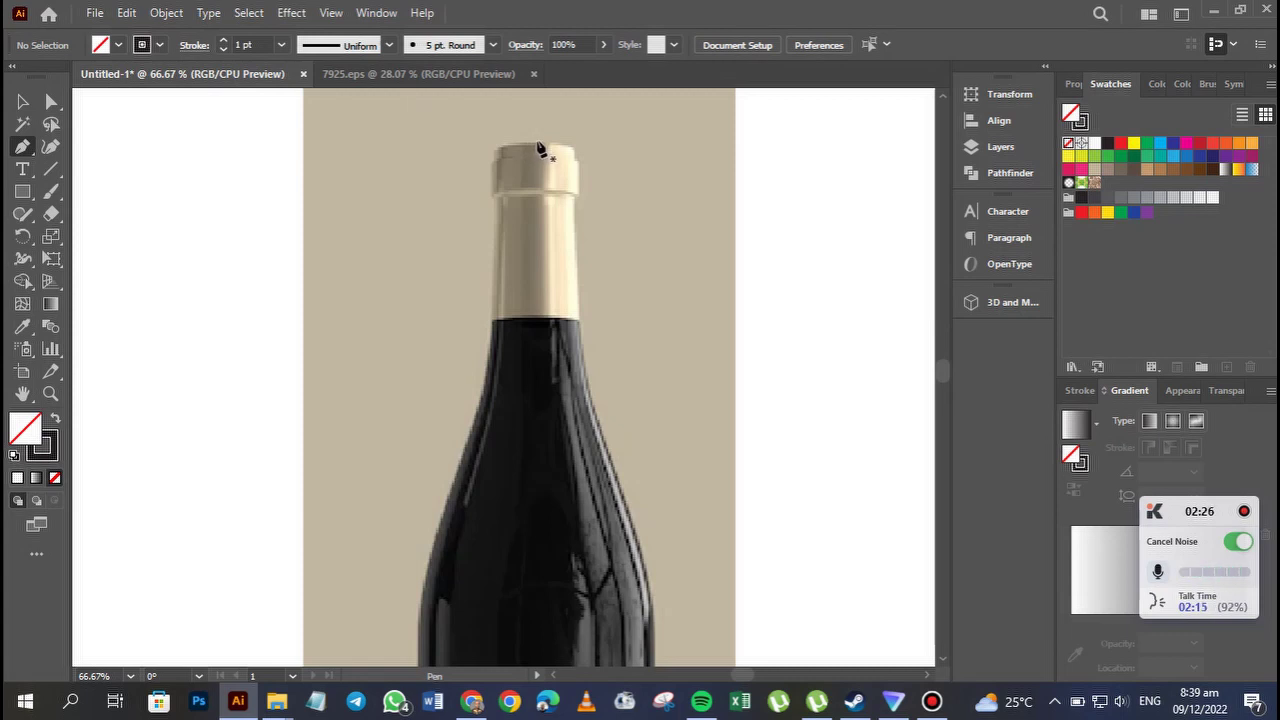
click(537, 145)
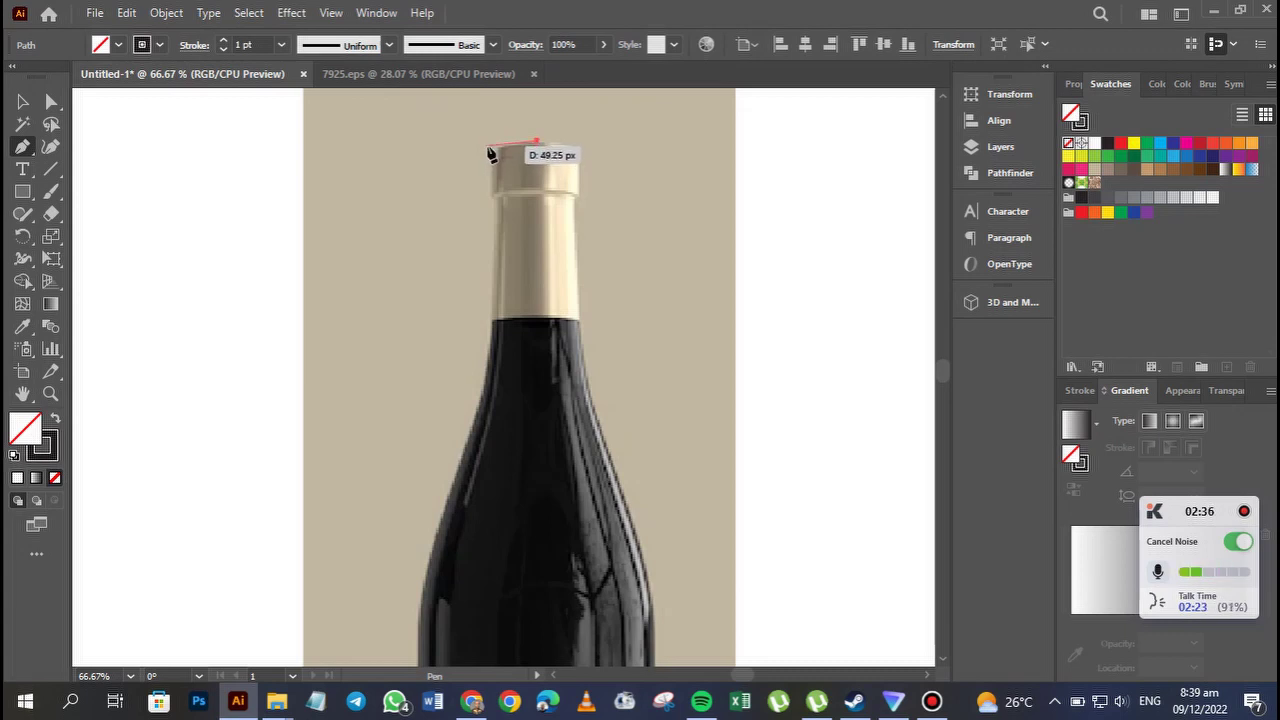
click(488, 146)
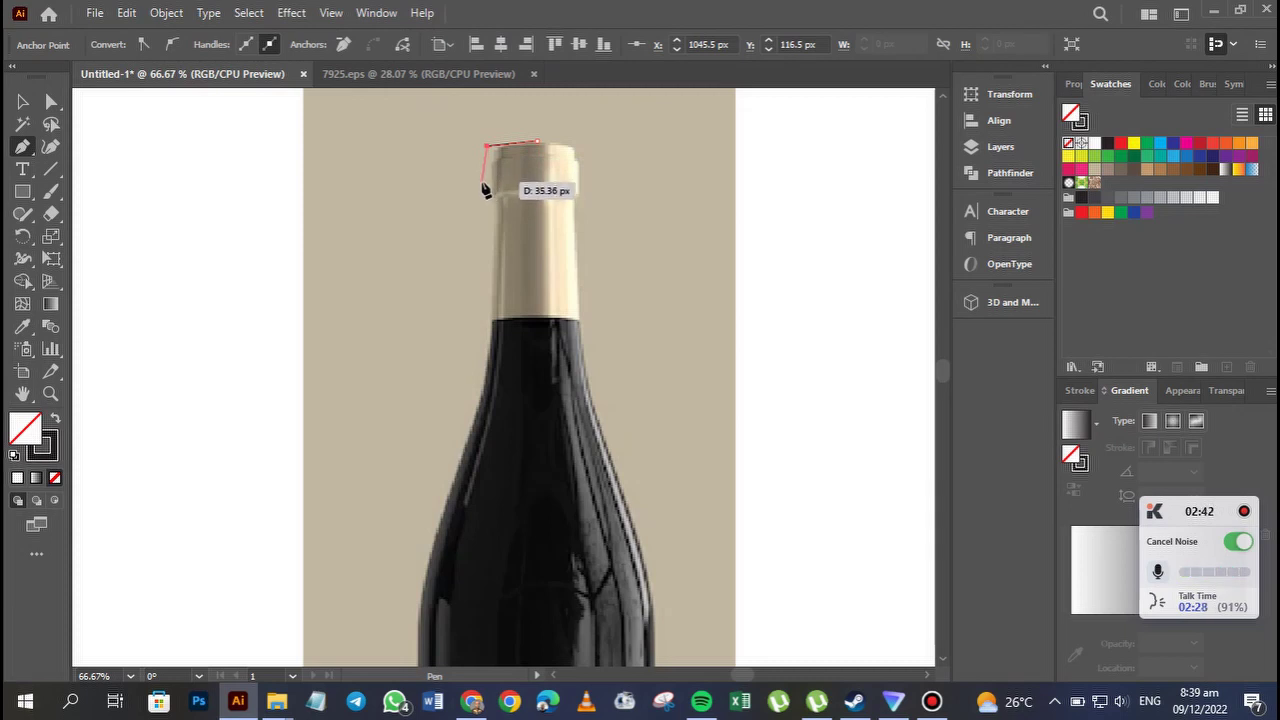
click(481, 186)
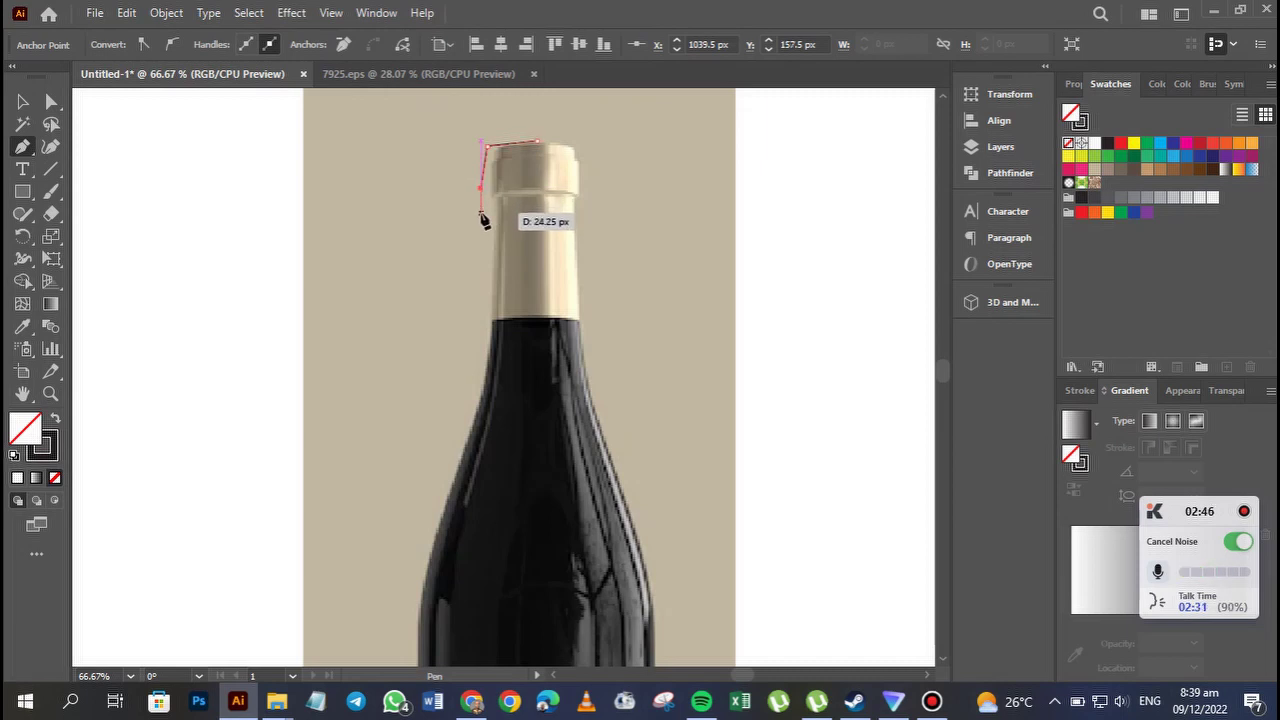
click(484, 212)
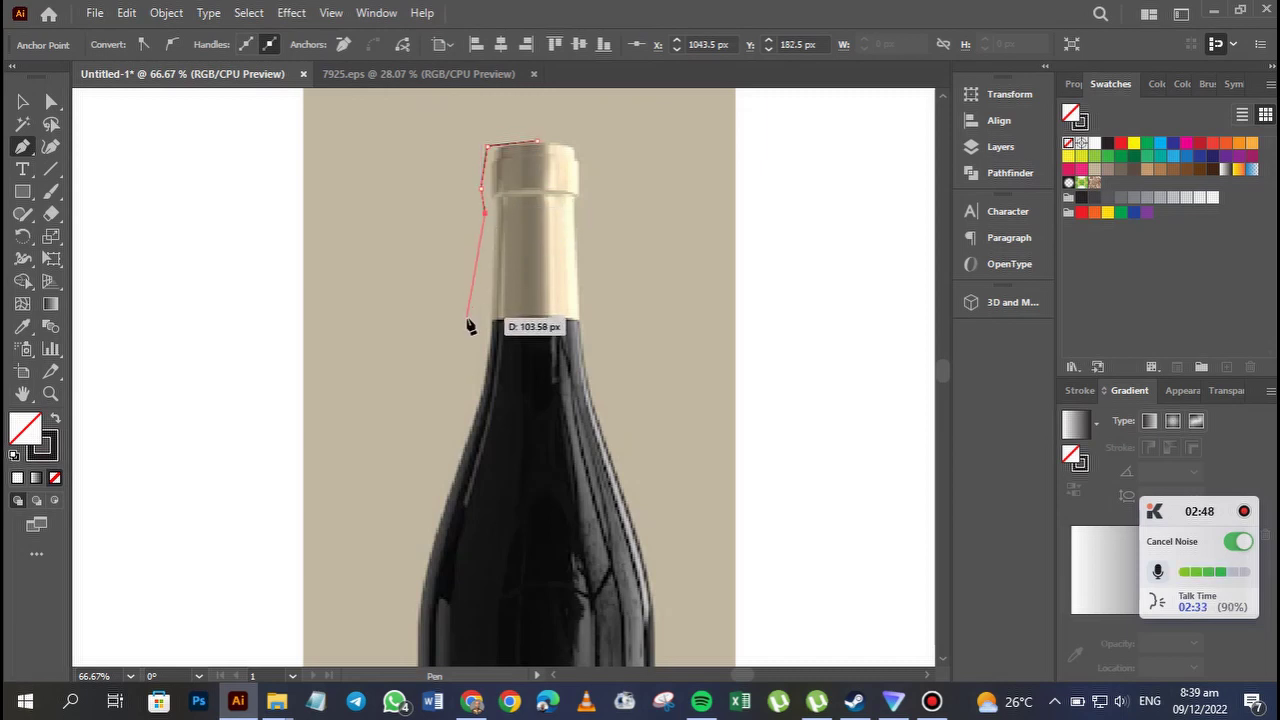
key(ctrl)
key(ctrl+z)
key(ctrl+z)
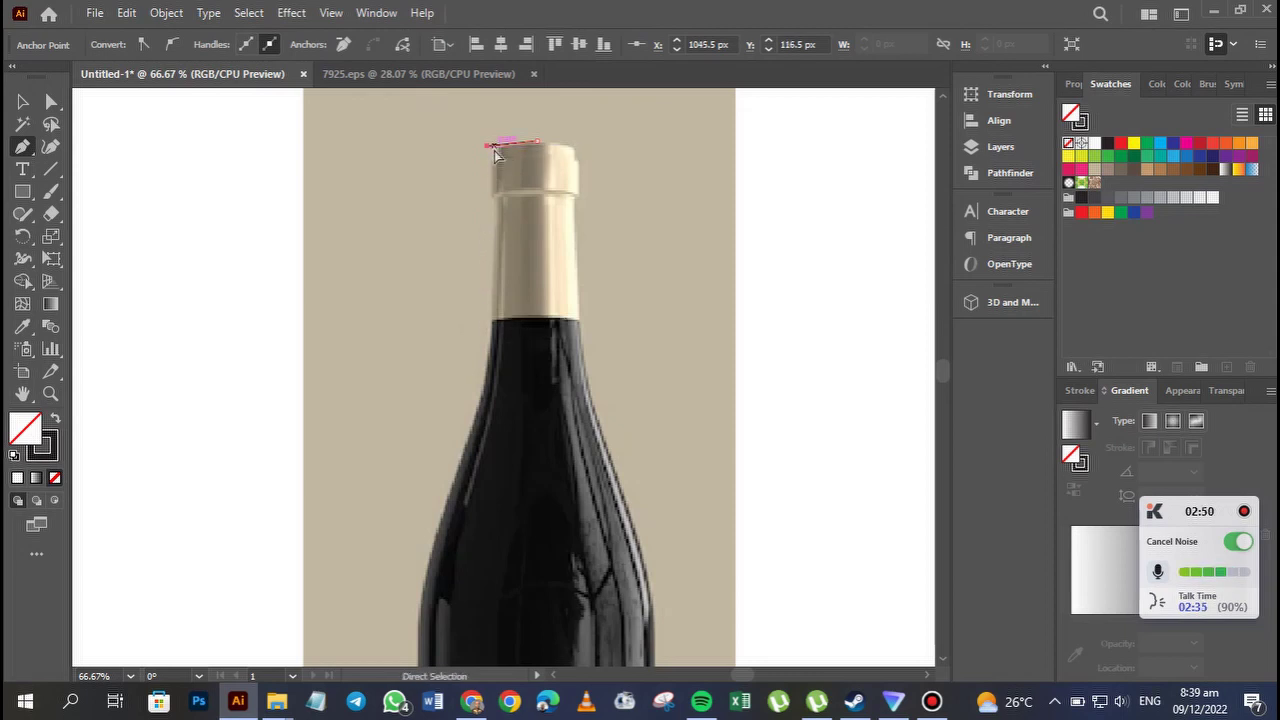
Reposition the corner point on the cap's upper-left corner and trace the cap and neck's left edge down to where the shoulder begins.
key(ctrl+plus)
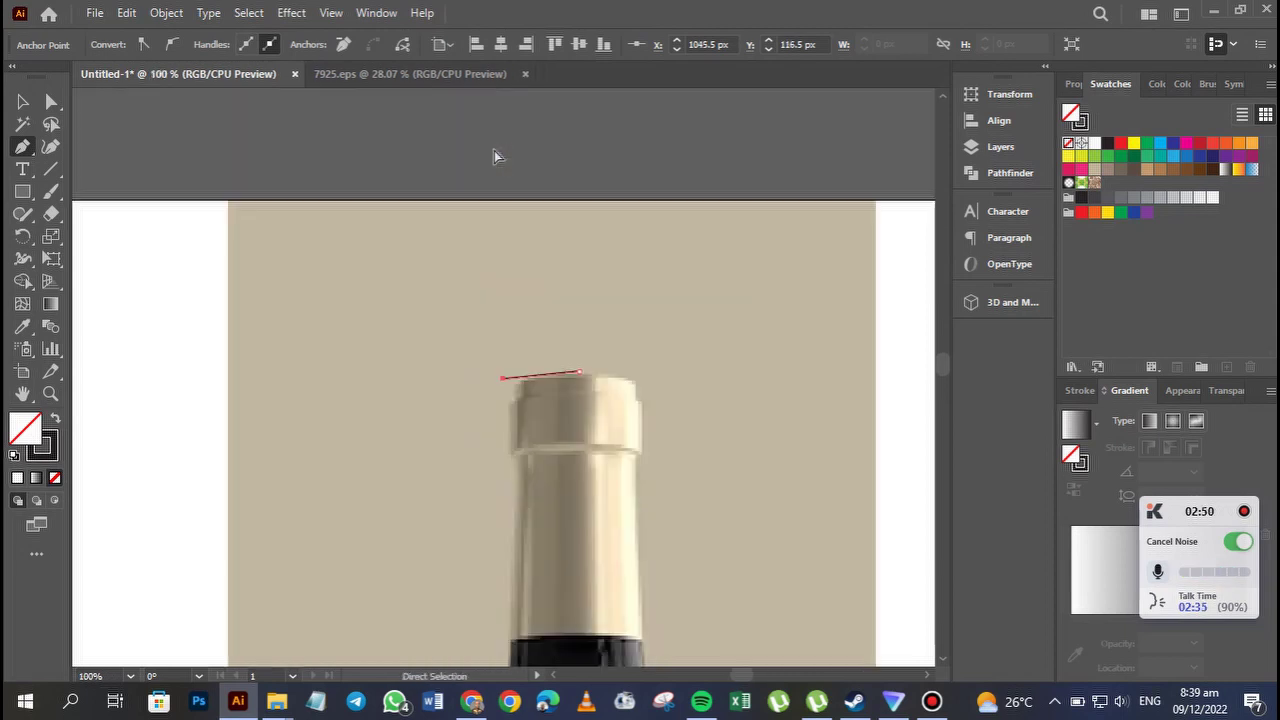
click(499, 380)
click(517, 376)
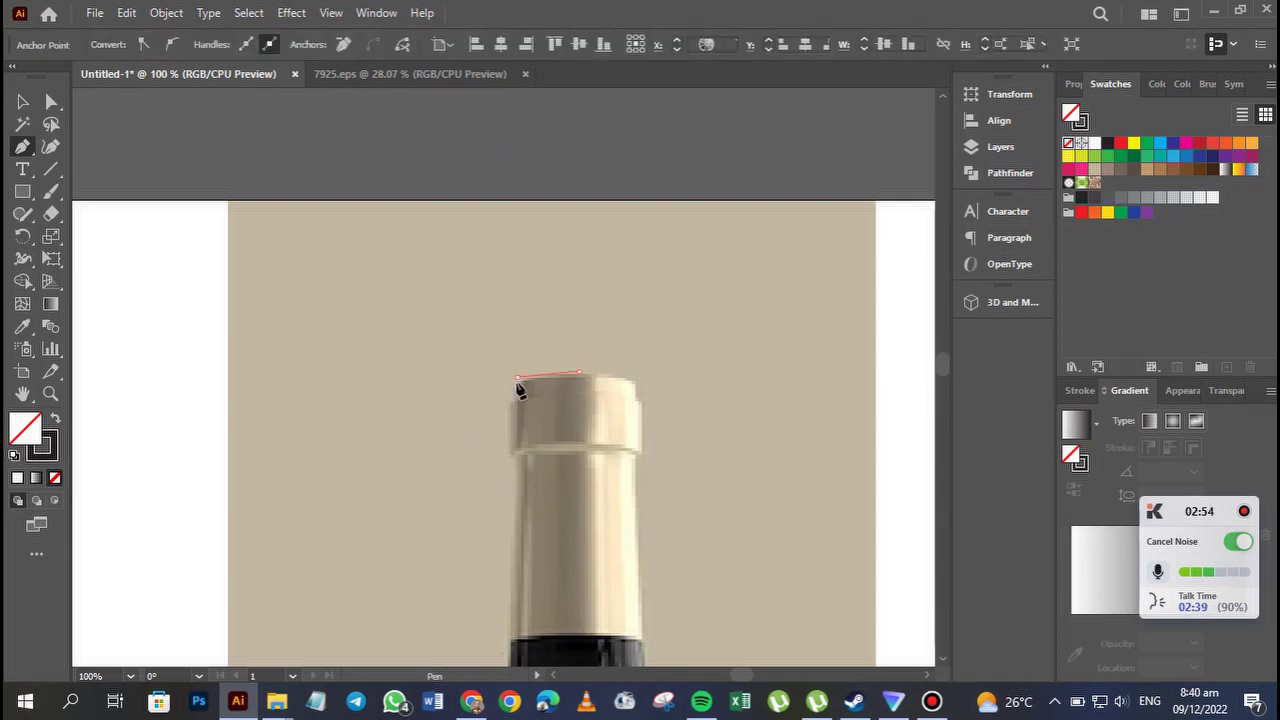
drag(517, 402, 528, 289)
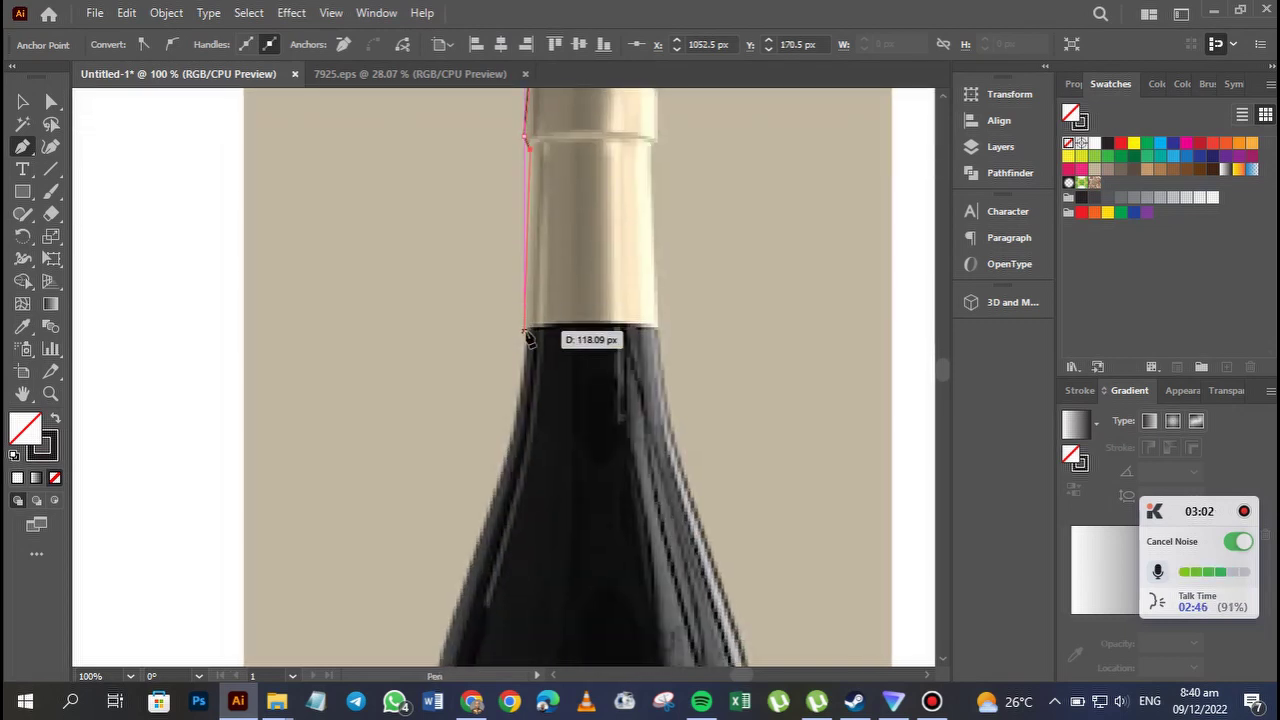
click(524, 331)
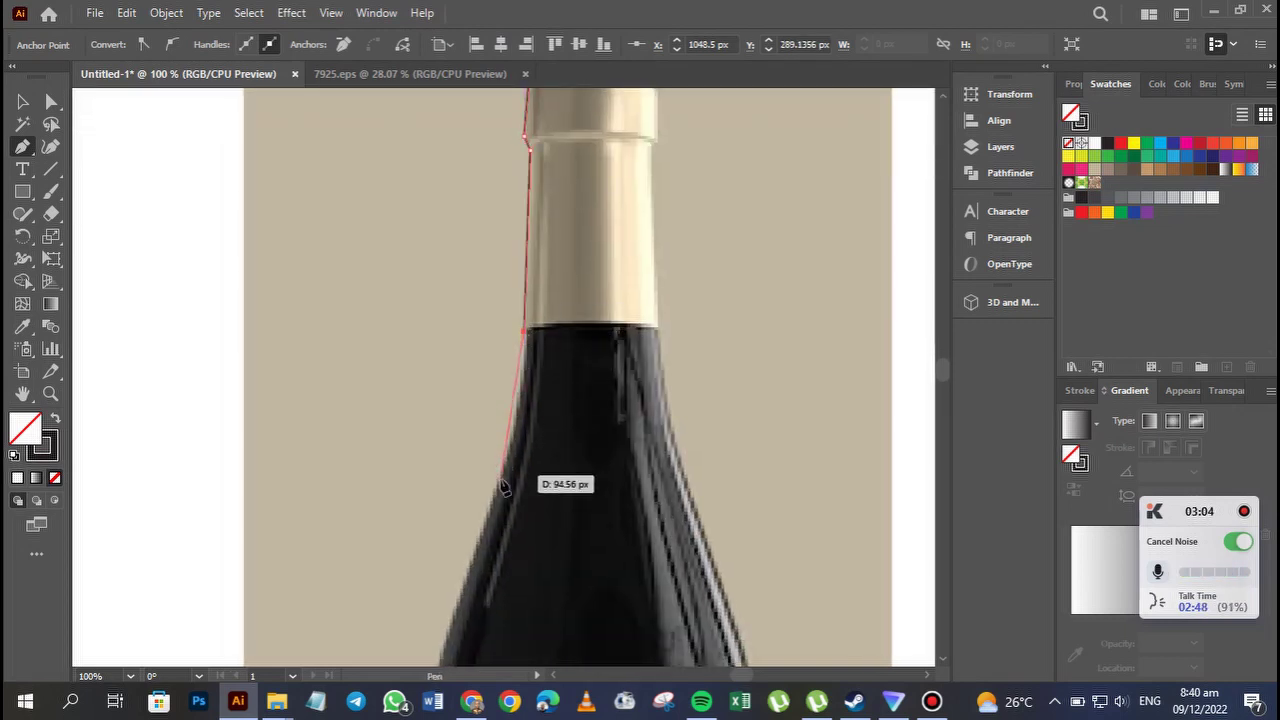
drag(499, 476, 518, 315)
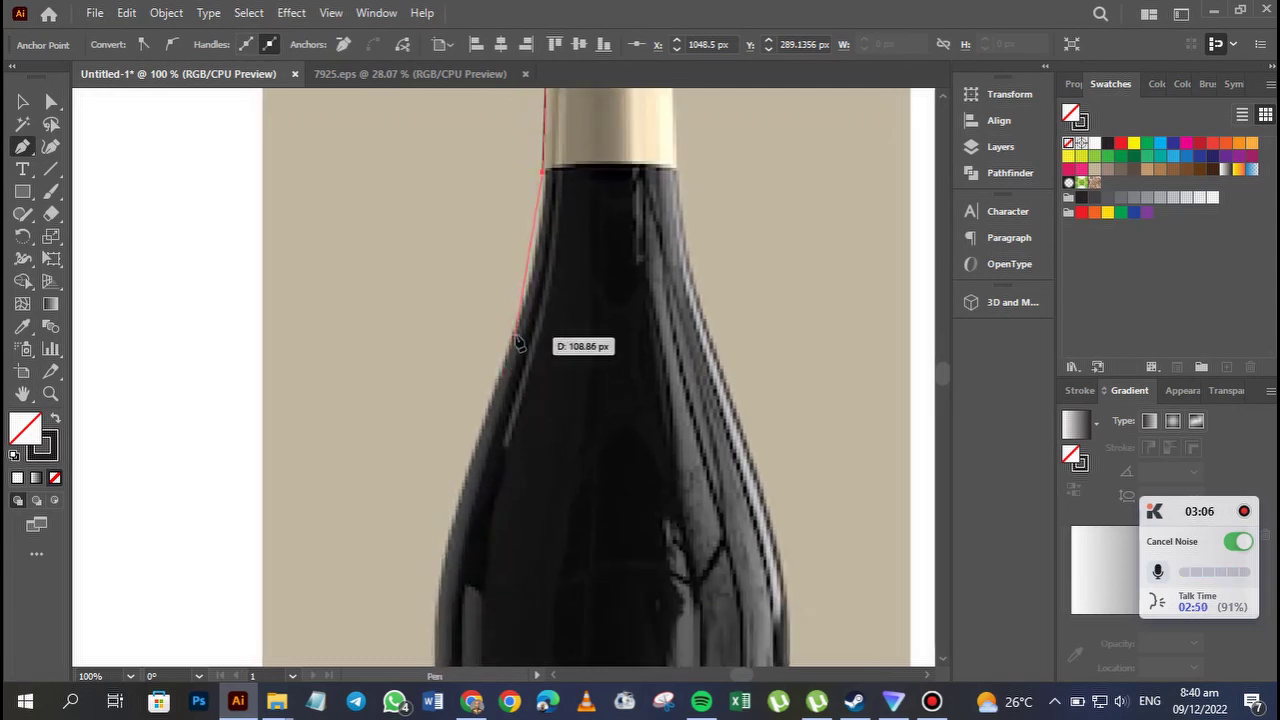
click(533, 264)
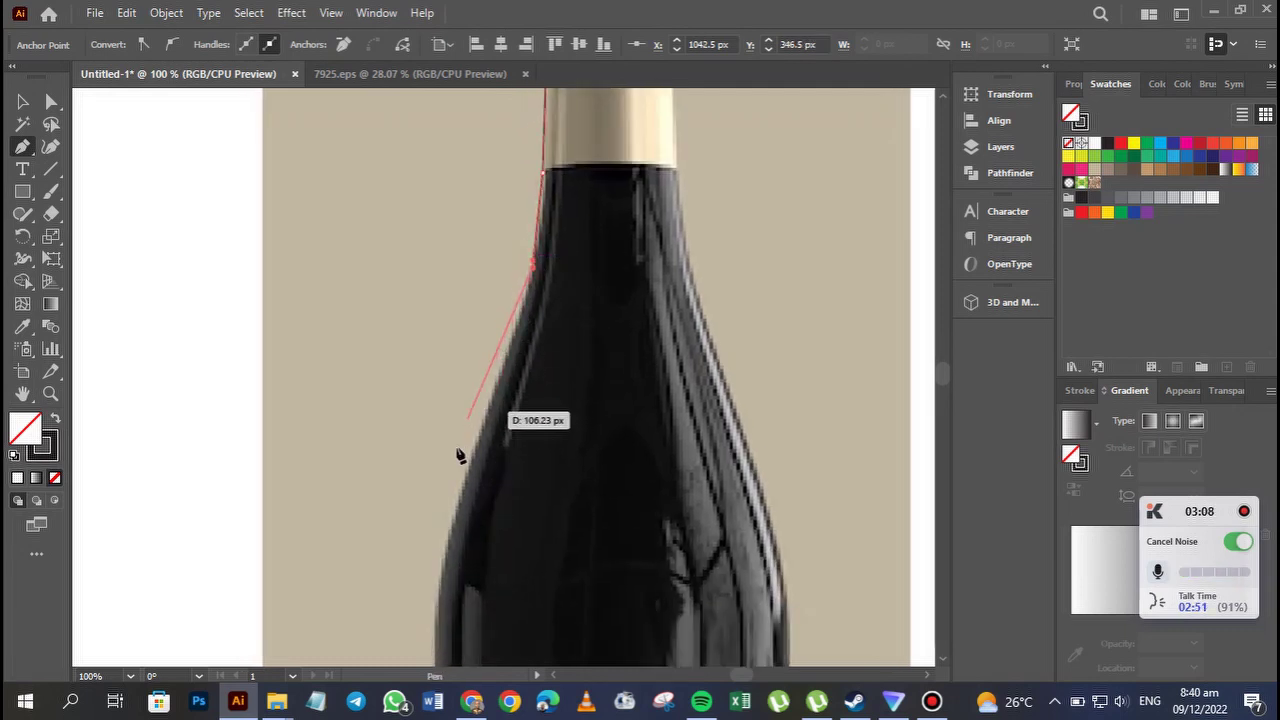
click(438, 562)
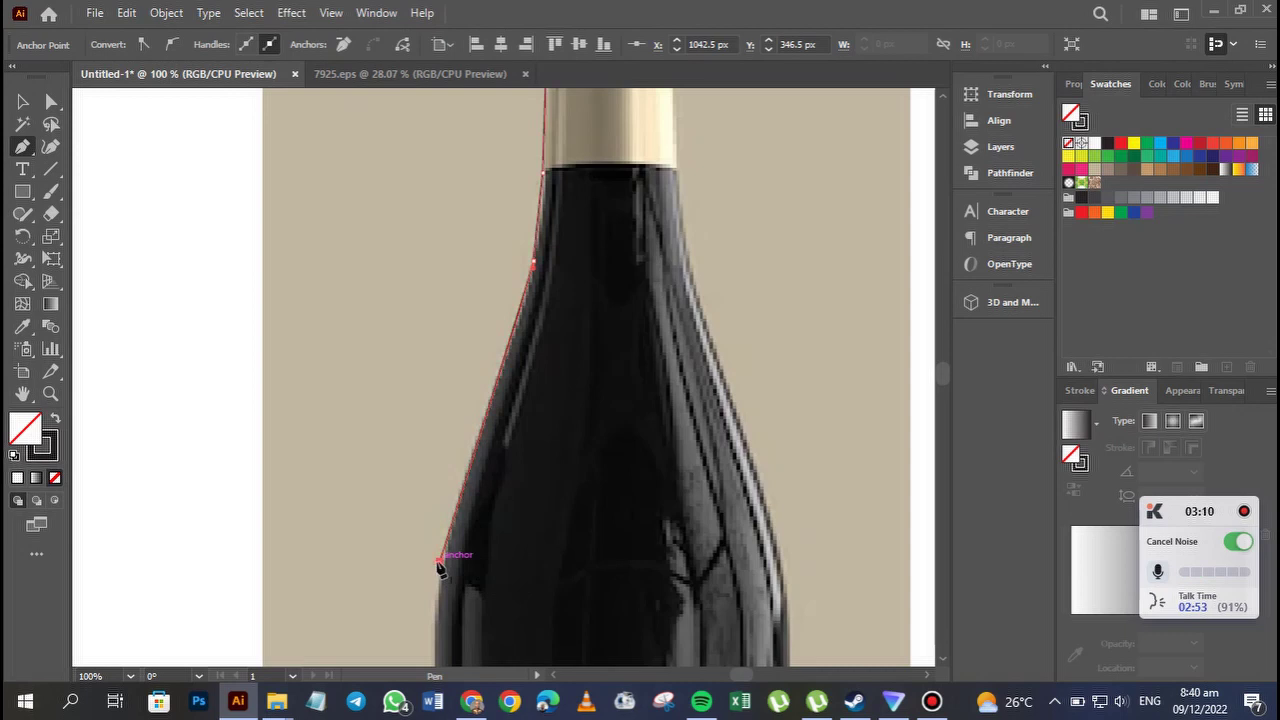
drag(434, 560, 435, 388)
click(440, 261)
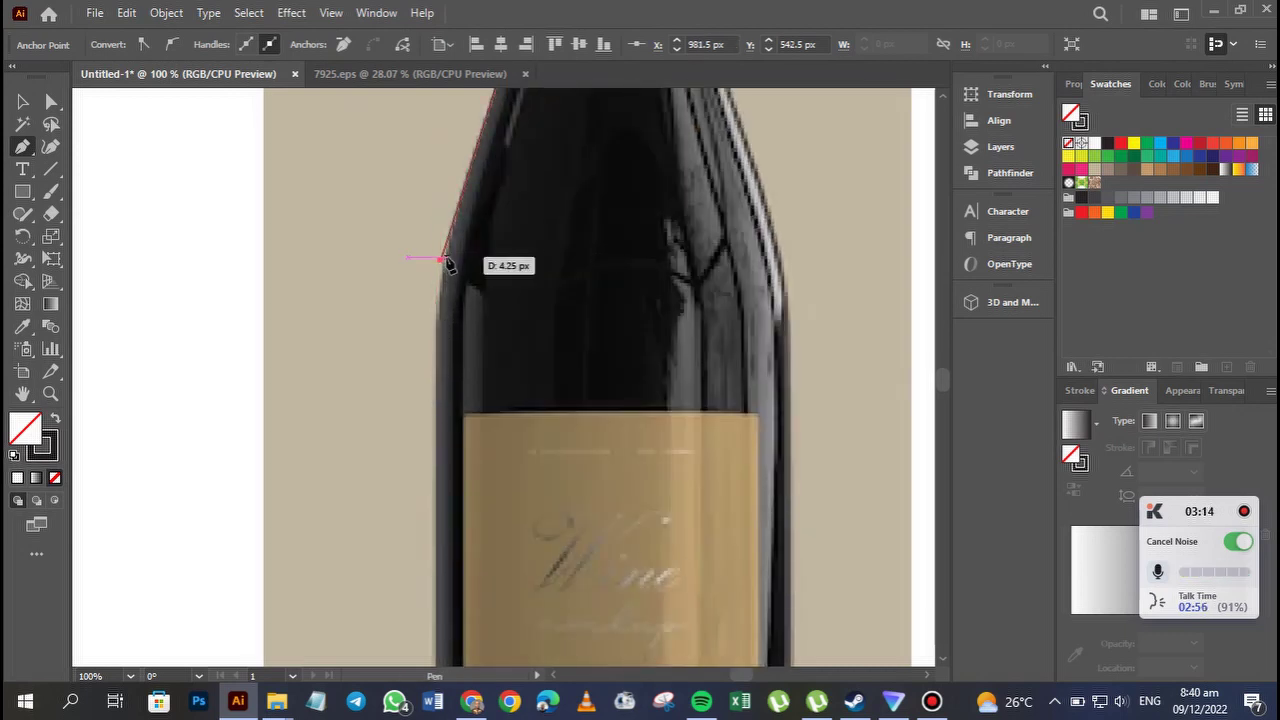
click(405, 655)
key(space)
drag(447, 582, 445, 421)
key(ctrl+z)
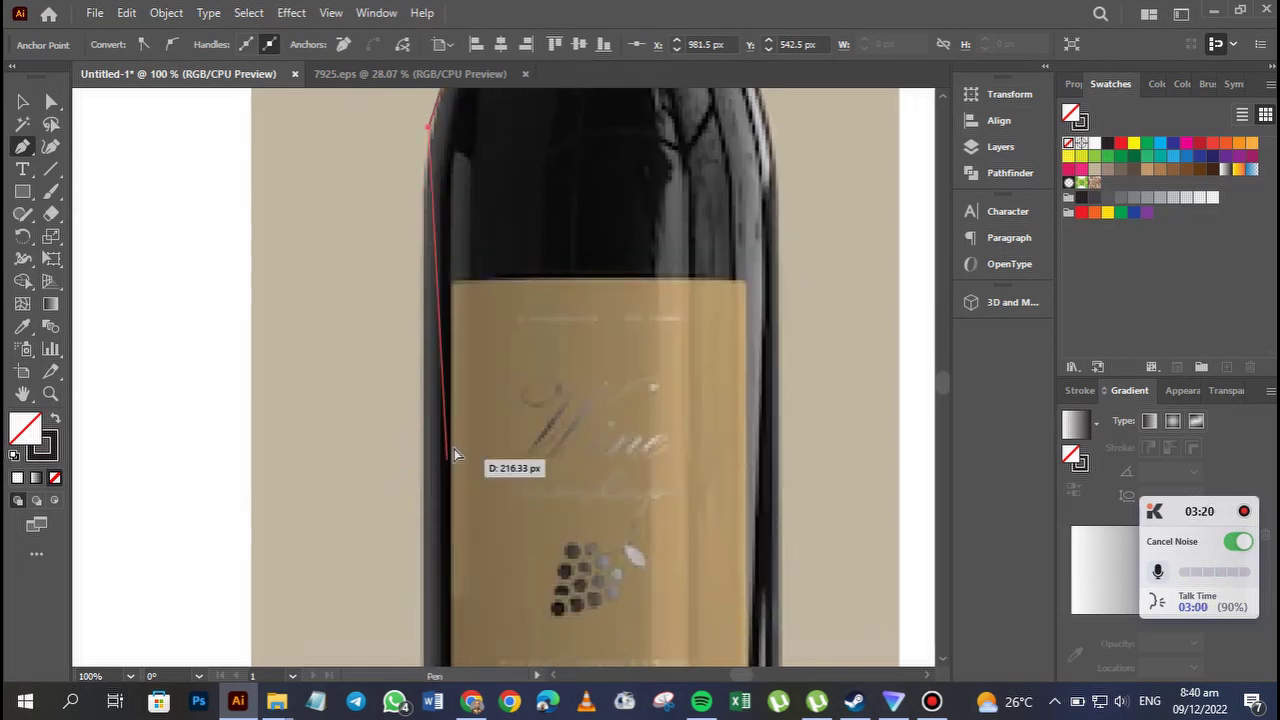
key(space)
drag(459, 433, 464, 599)
scroll(480, 437, up, 4)
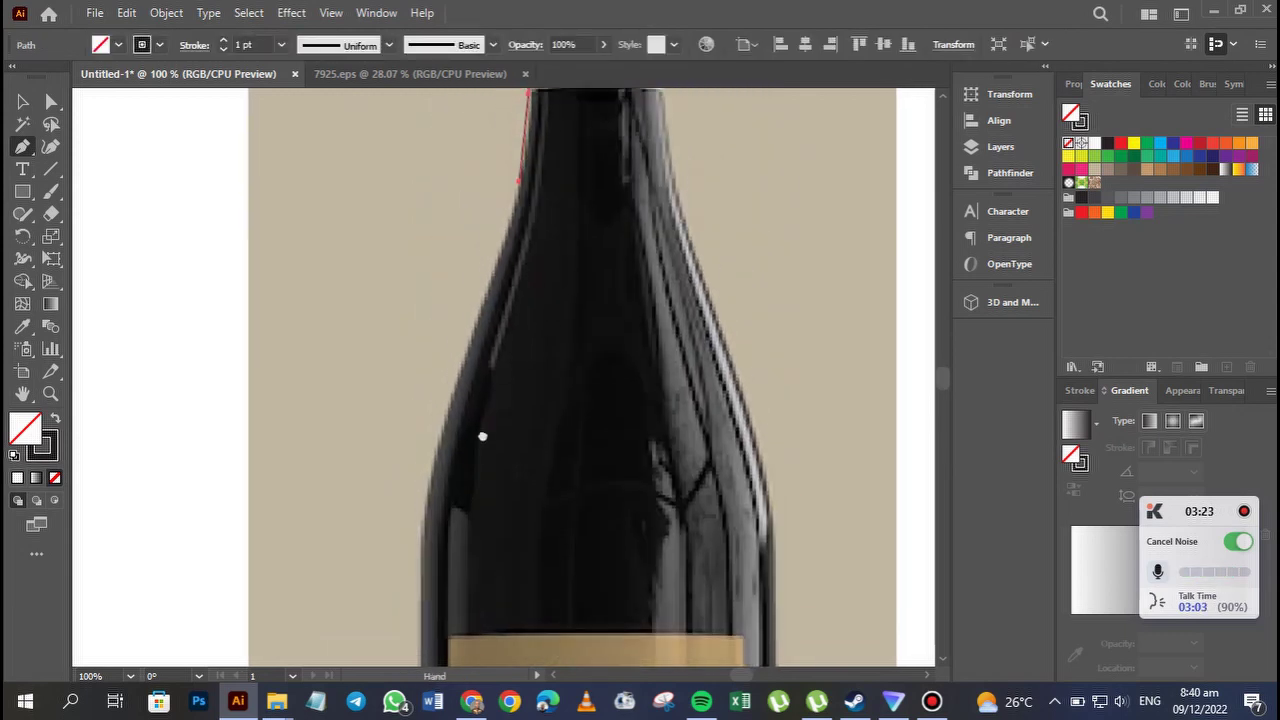
Continue the outline from the end of the neck down along the curve of the bottle's left shoulder.
click(519, 189)
click(451, 380)
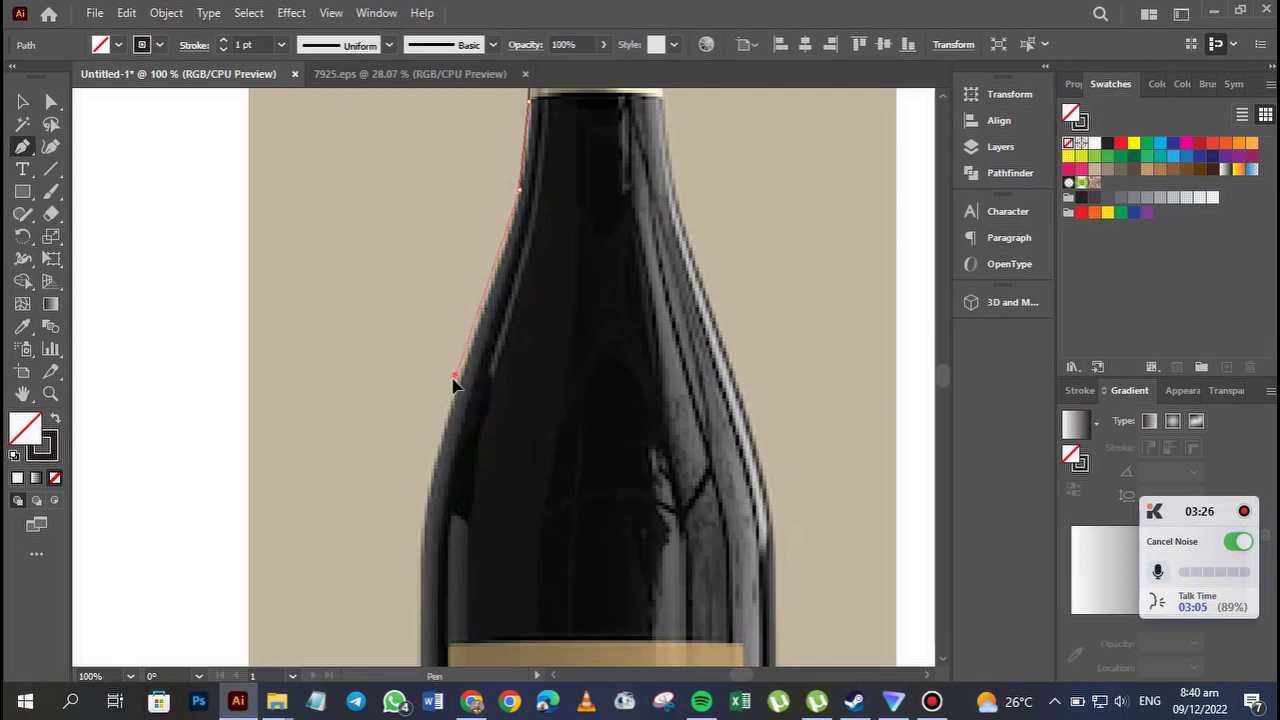
drag(427, 478, 414, 555)
Trace the bottle's straight left side down to the base corner and across the base to the bottle's centre.
scroll(406, 420, down, 5)
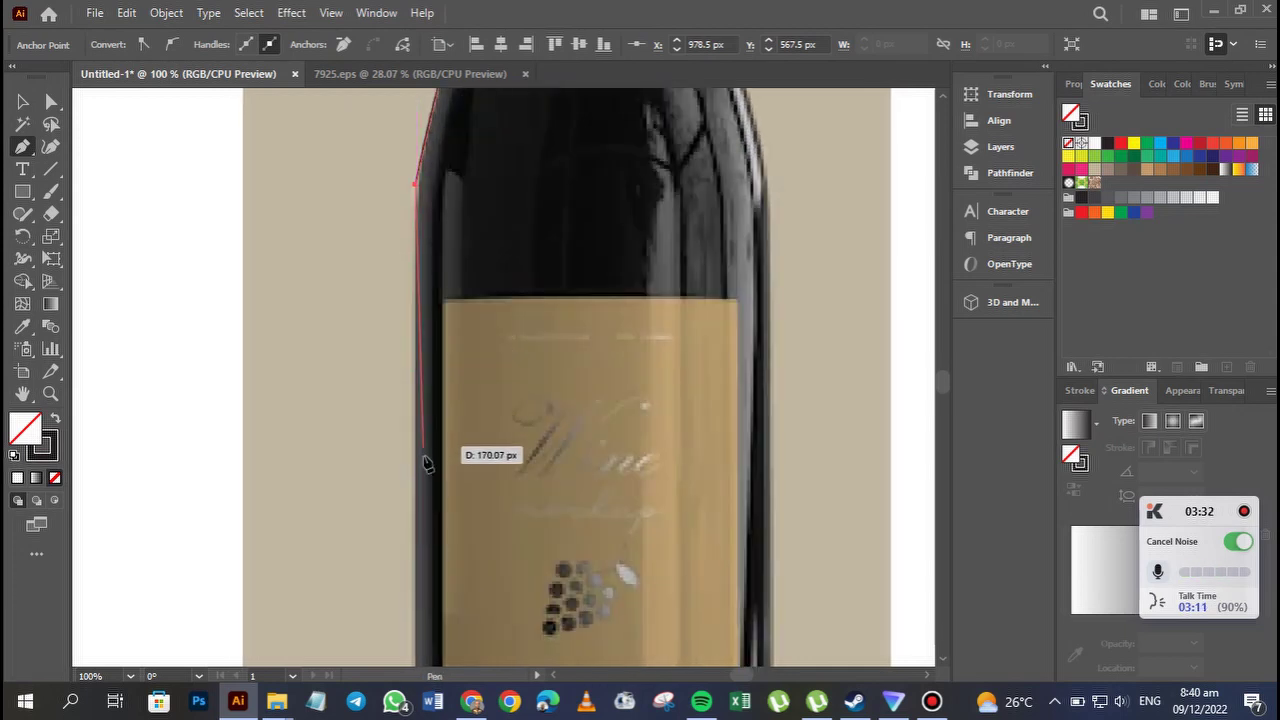
key(space)
drag(410, 192, 410, 102)
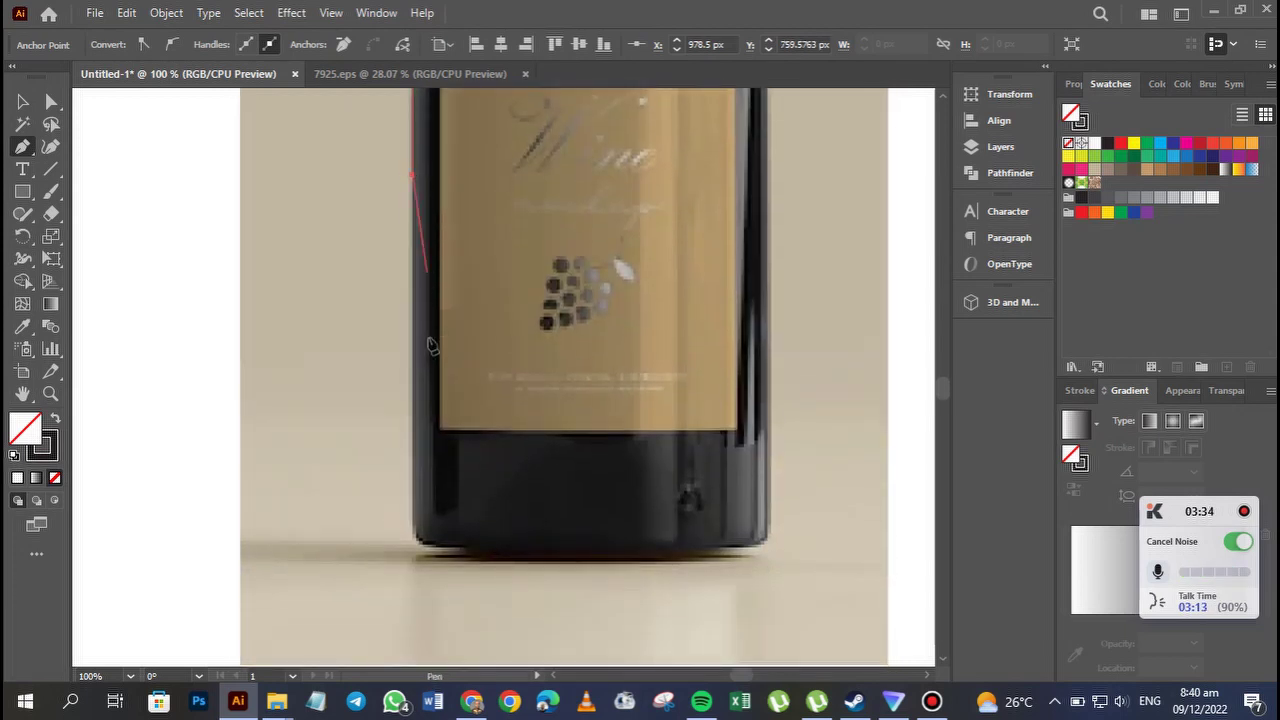
drag(412, 516, 494, 563)
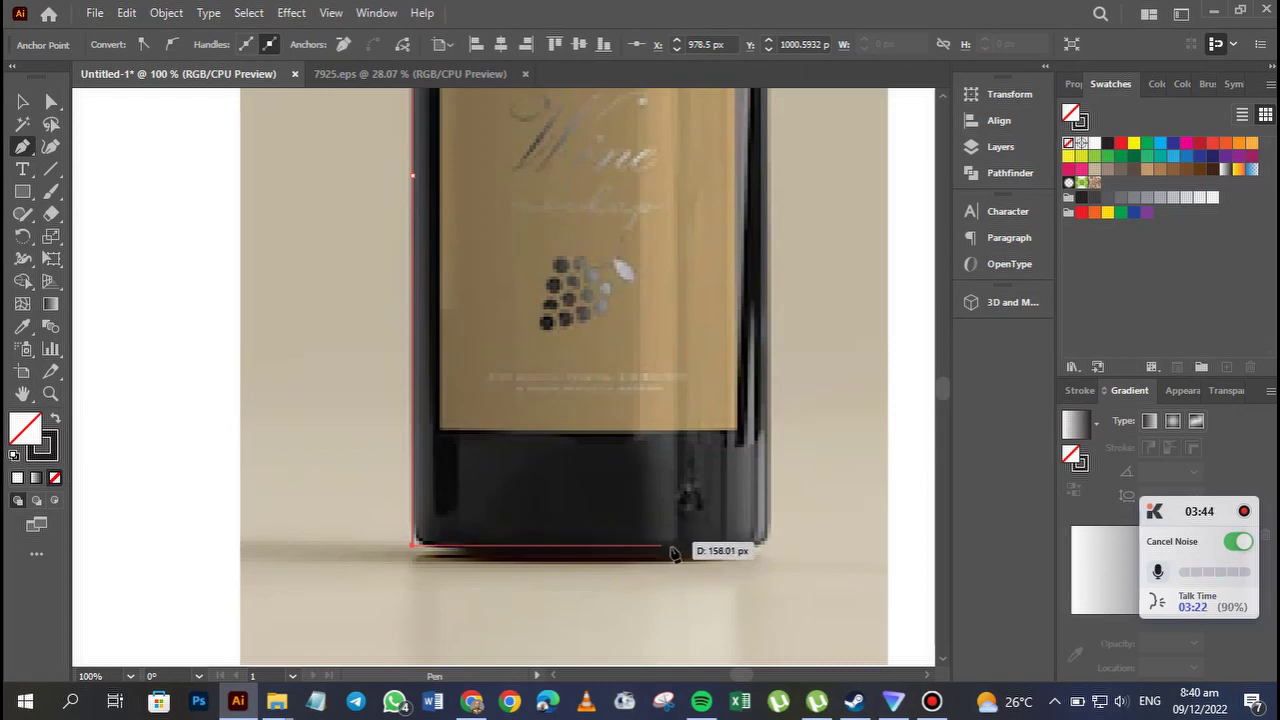
click(592, 547)
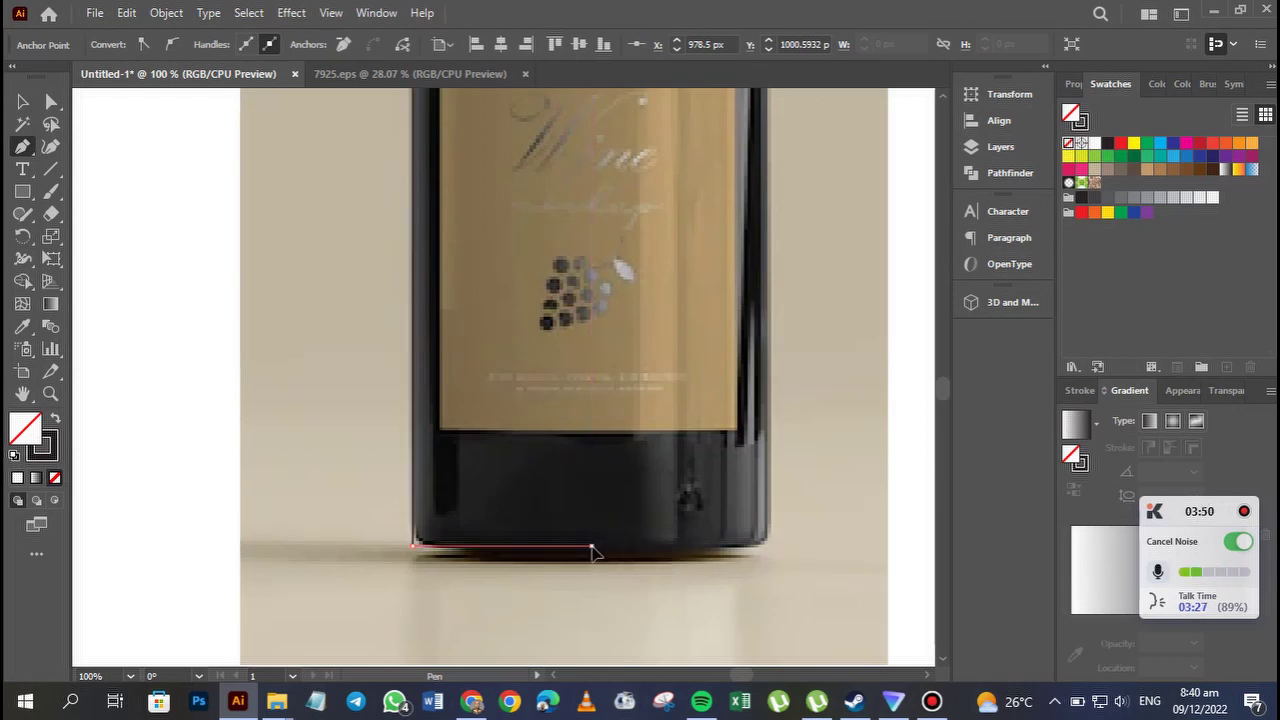
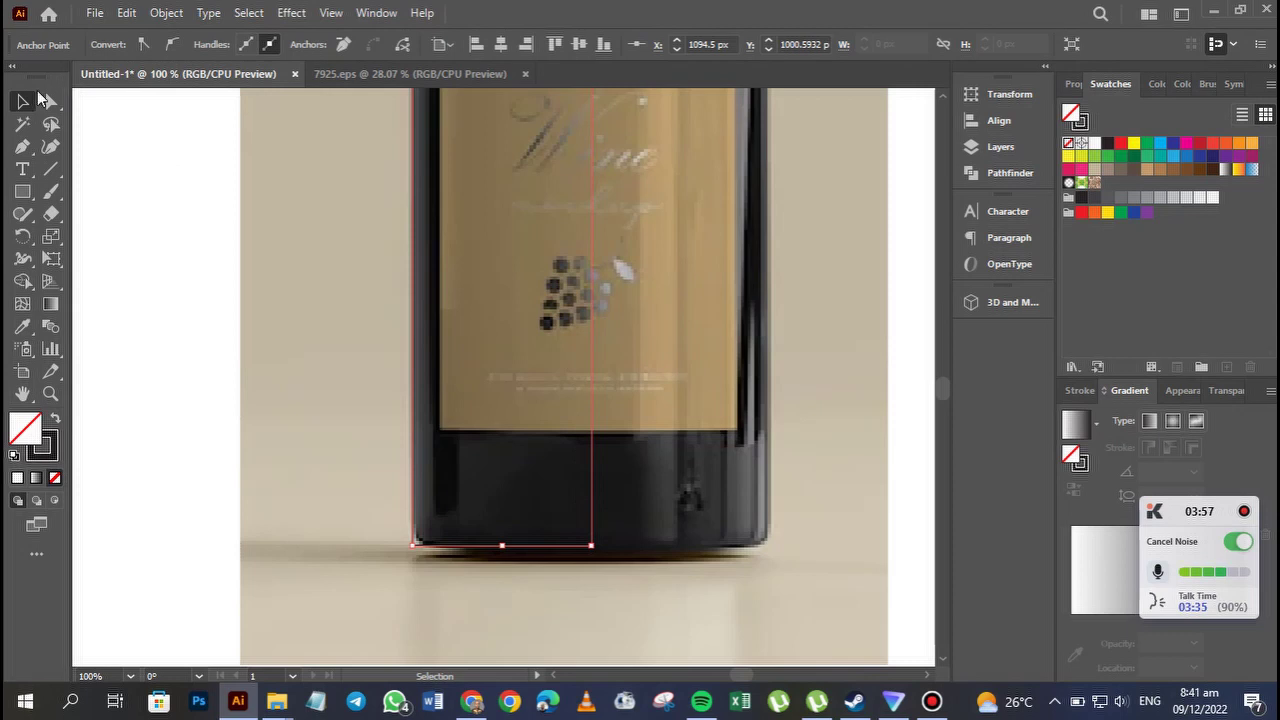
Select the traced half-bottle outline and swap its fill and stroke, giving it a solid black fill without a stroke.
drag(543, 200, 529, 413)
drag(574, 213, 551, 403)
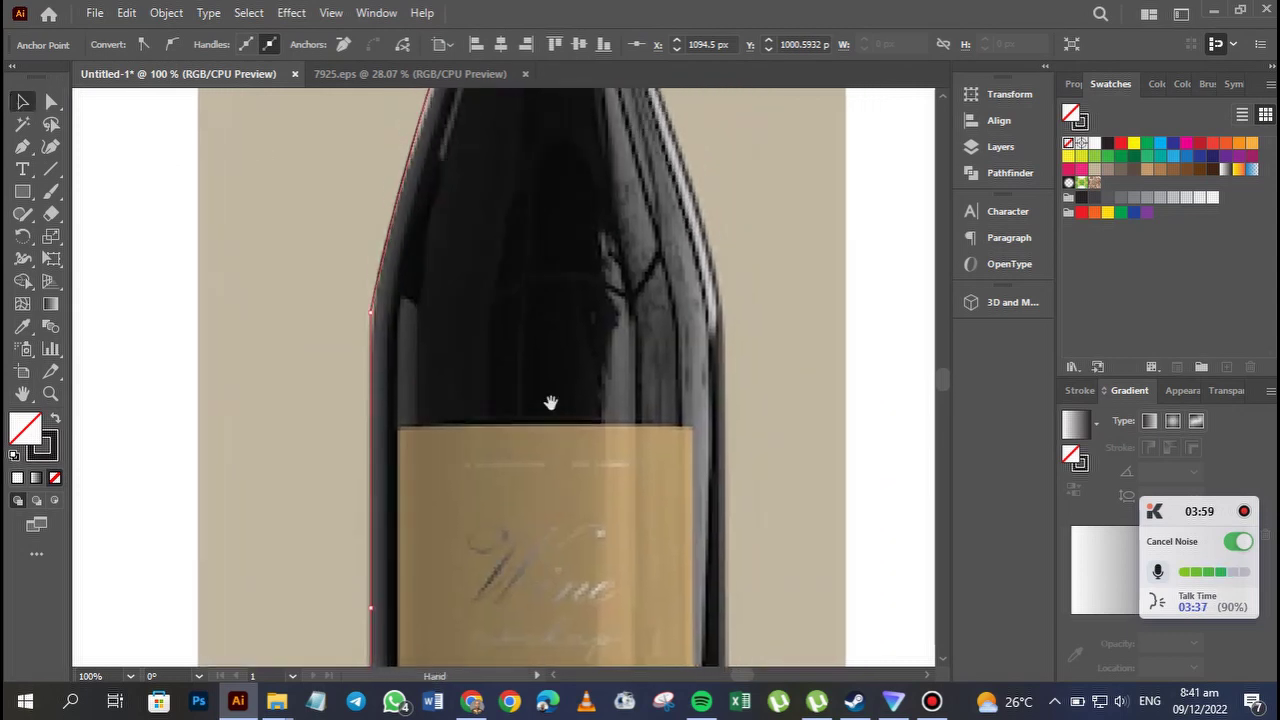
drag(549, 309, 569, 486)
drag(557, 267, 537, 437)
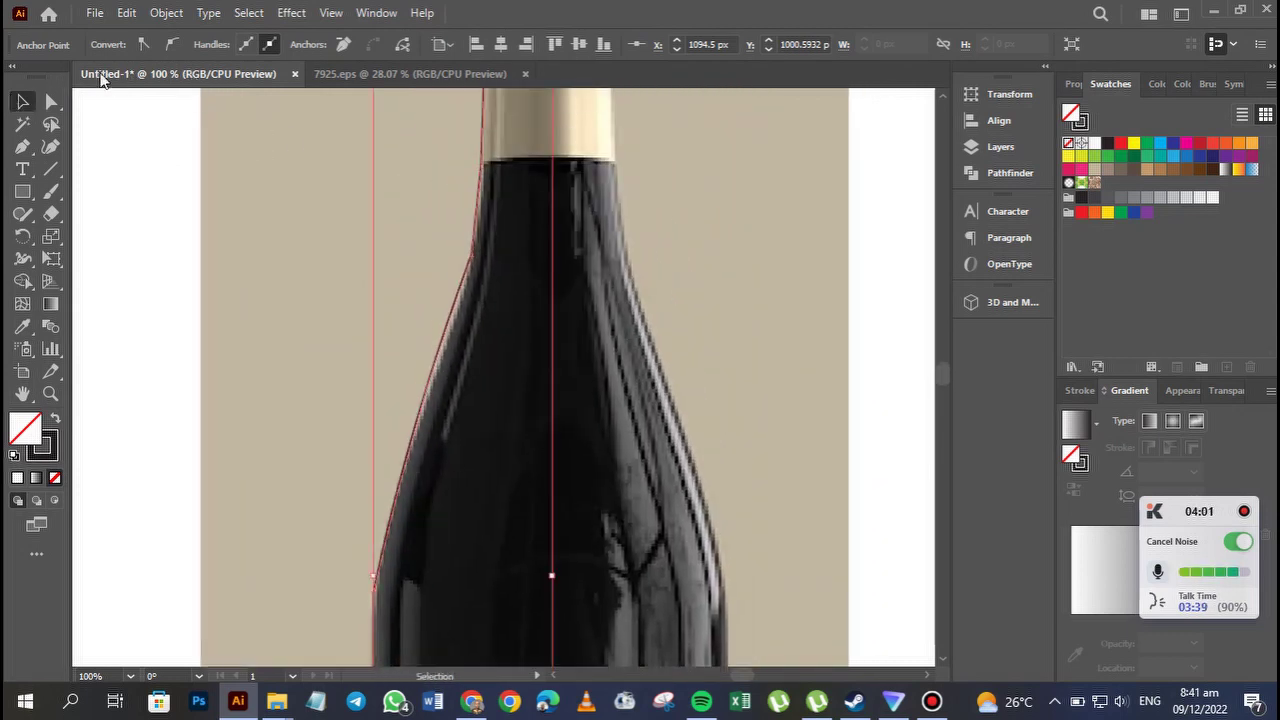
click(444, 225)
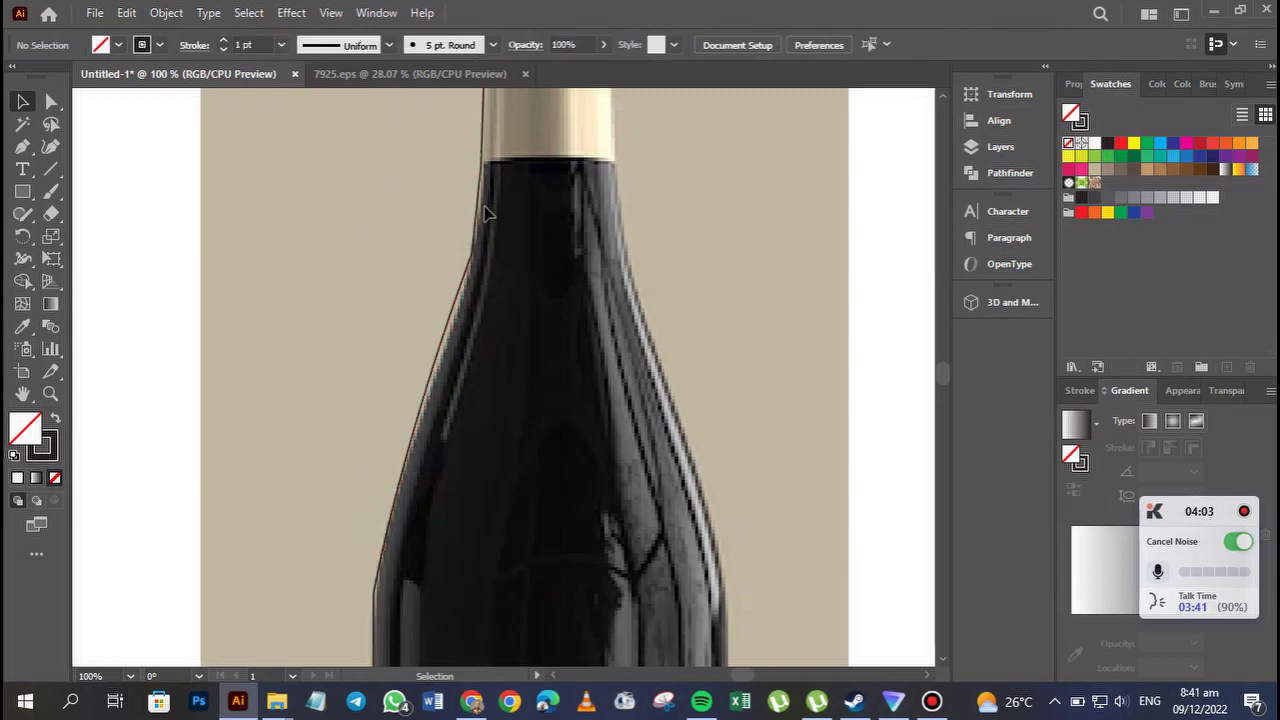
click(484, 204)
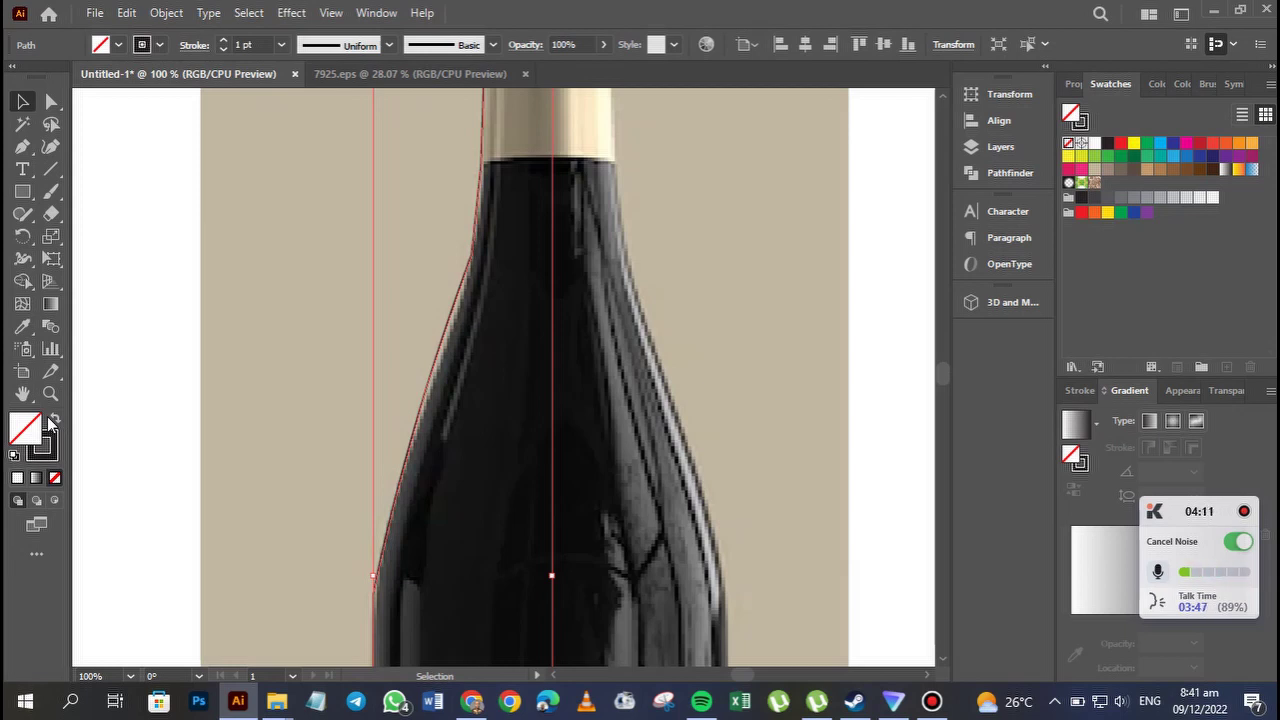
key(ctrl+minus)
key(ctrl+minus)
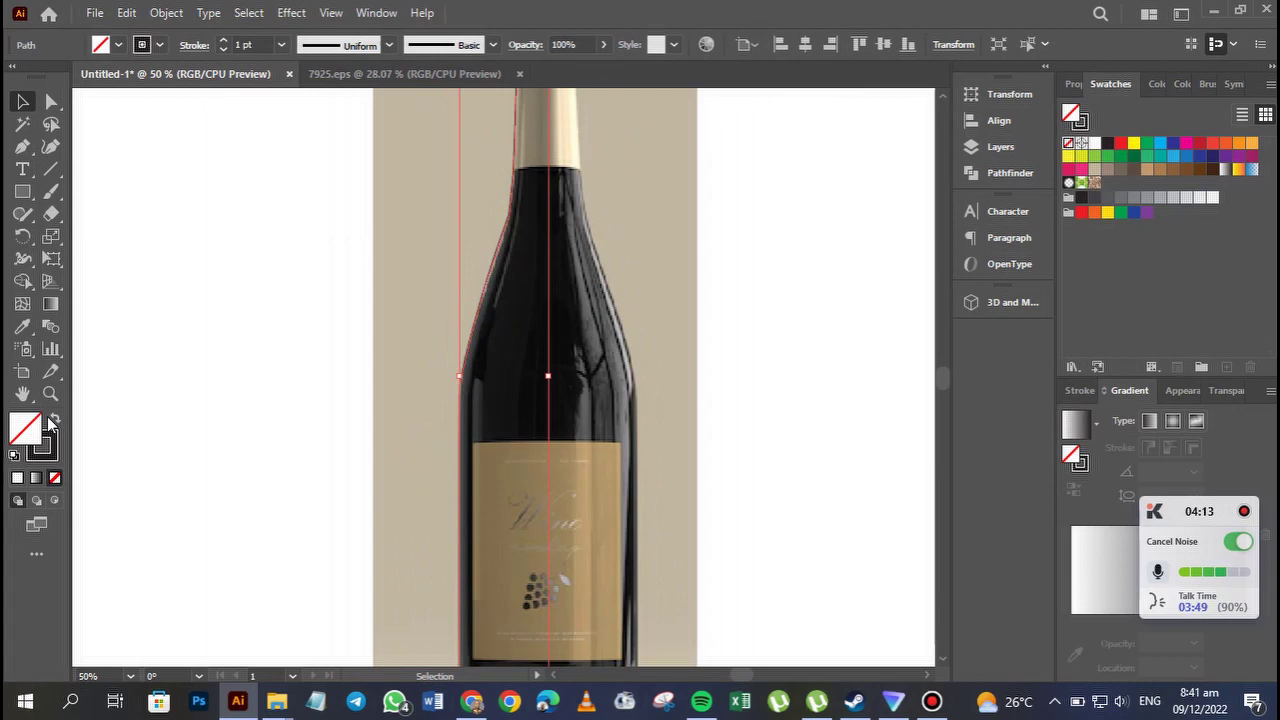
click(370, 294)
scroll(408, 217, up, 2)
scroll(408, 217, right, 1)
click(479, 160)
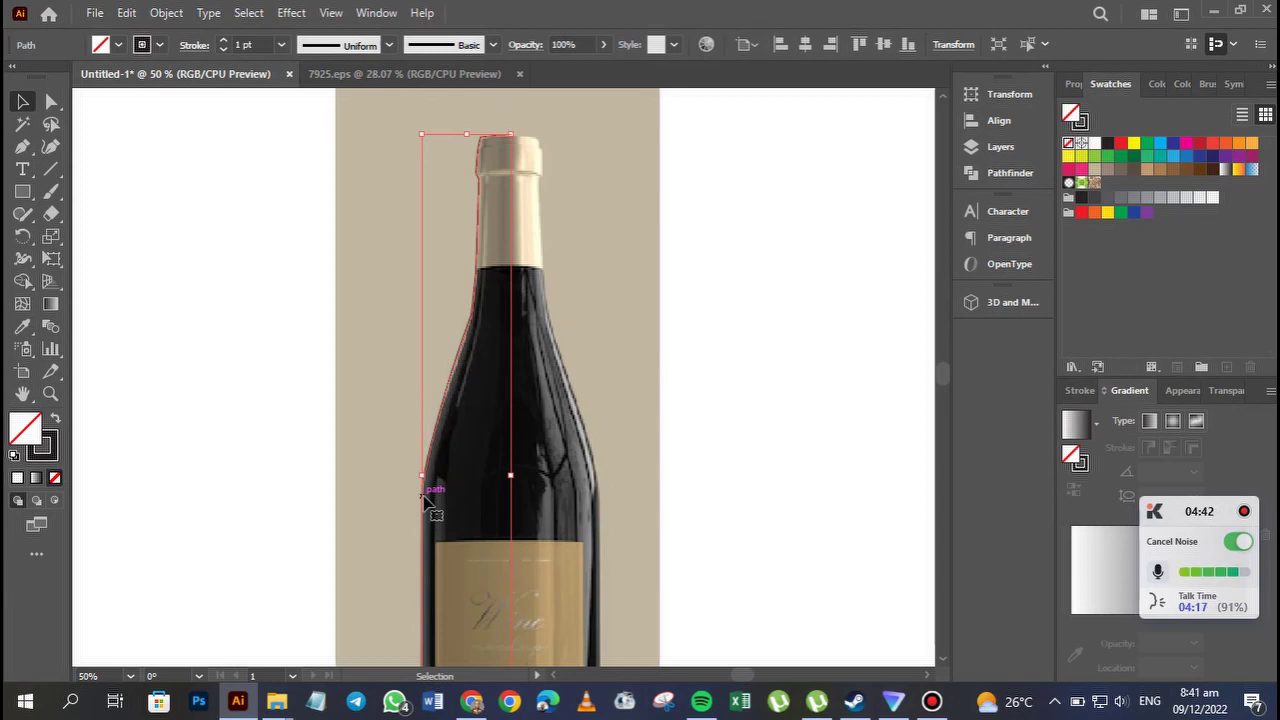
click(56, 421)
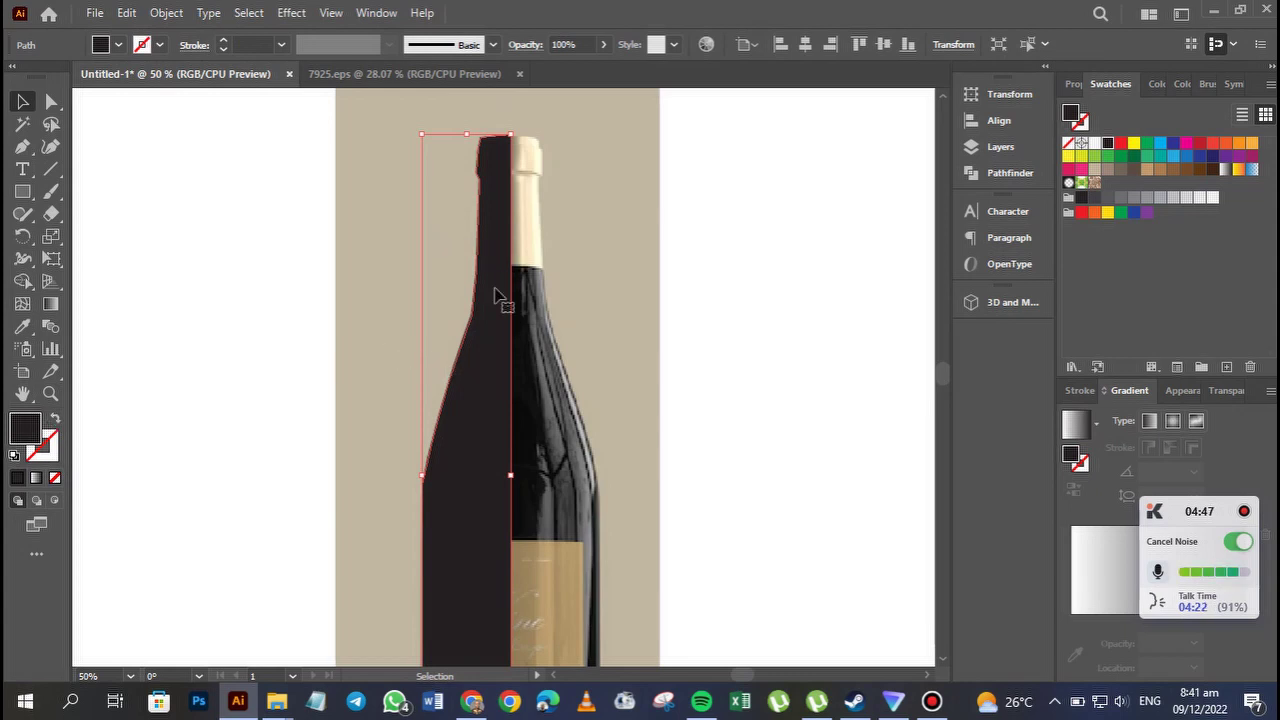
Set up a classic 3D Revolve of the half-bottle shape with Front position, revolving from its Right Edge.
click(284, 15)
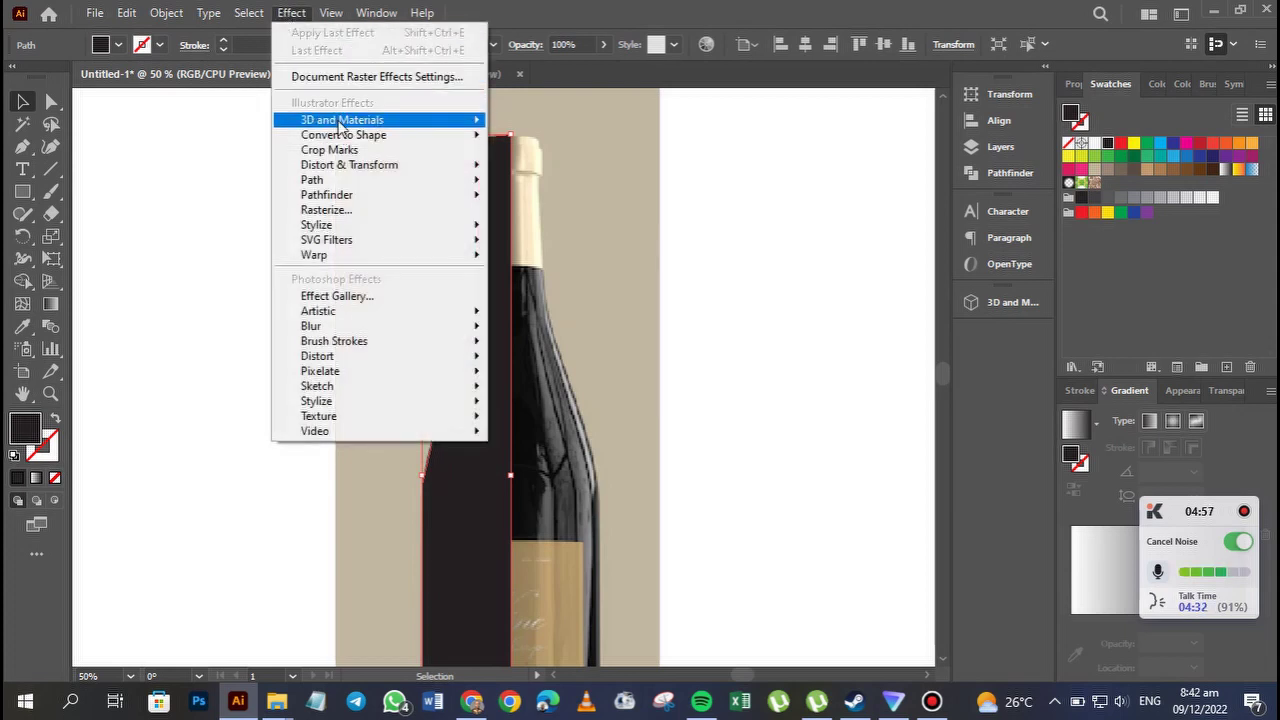
mouse_move(340, 125)
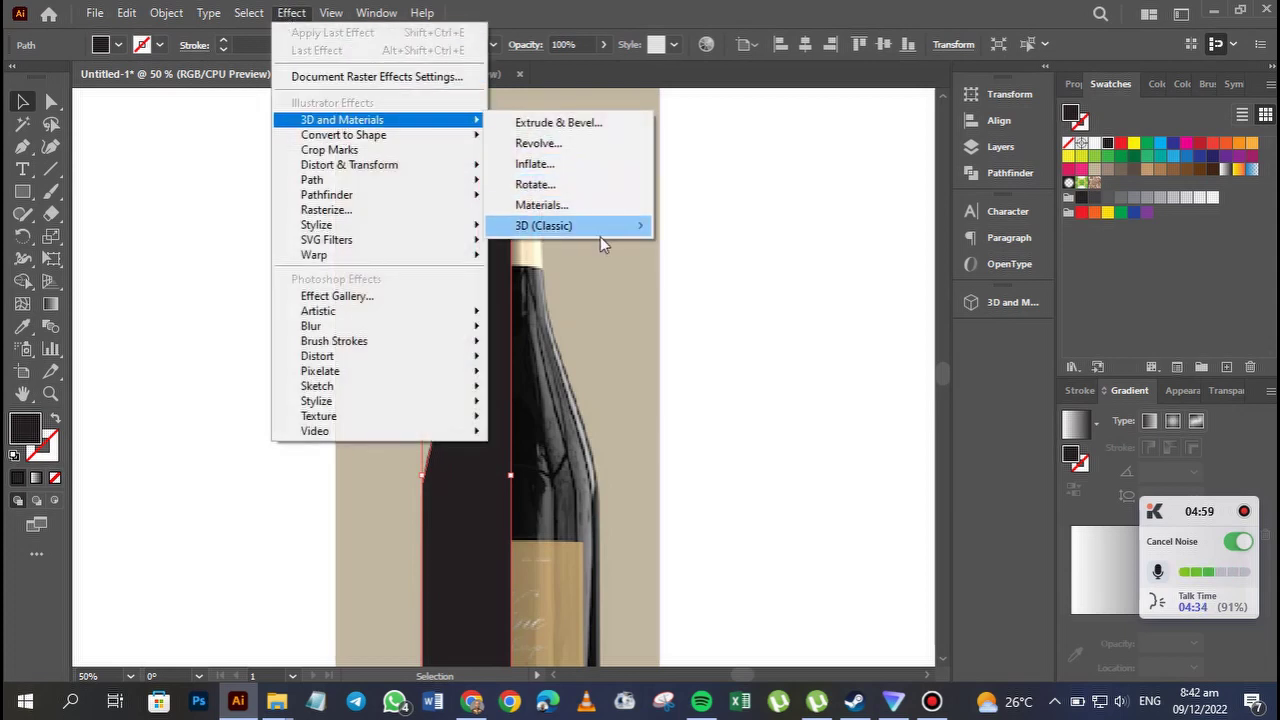
mouse_move(601, 238)
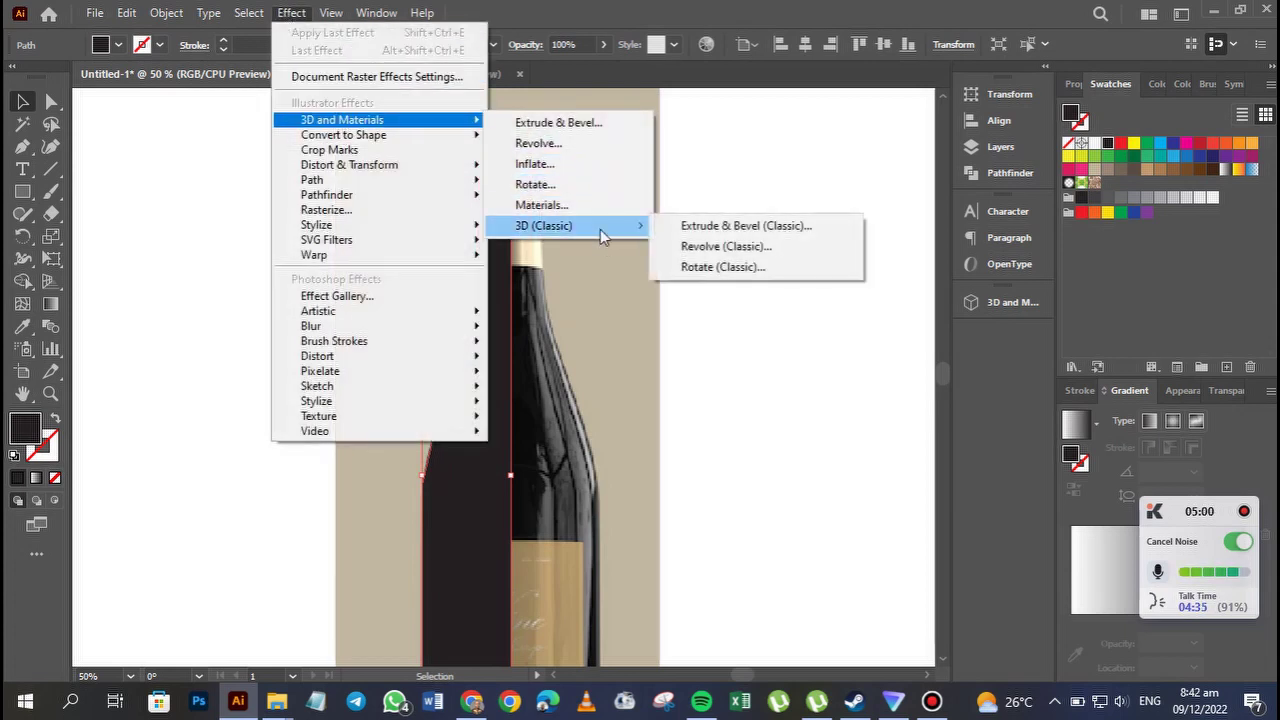
click(727, 247)
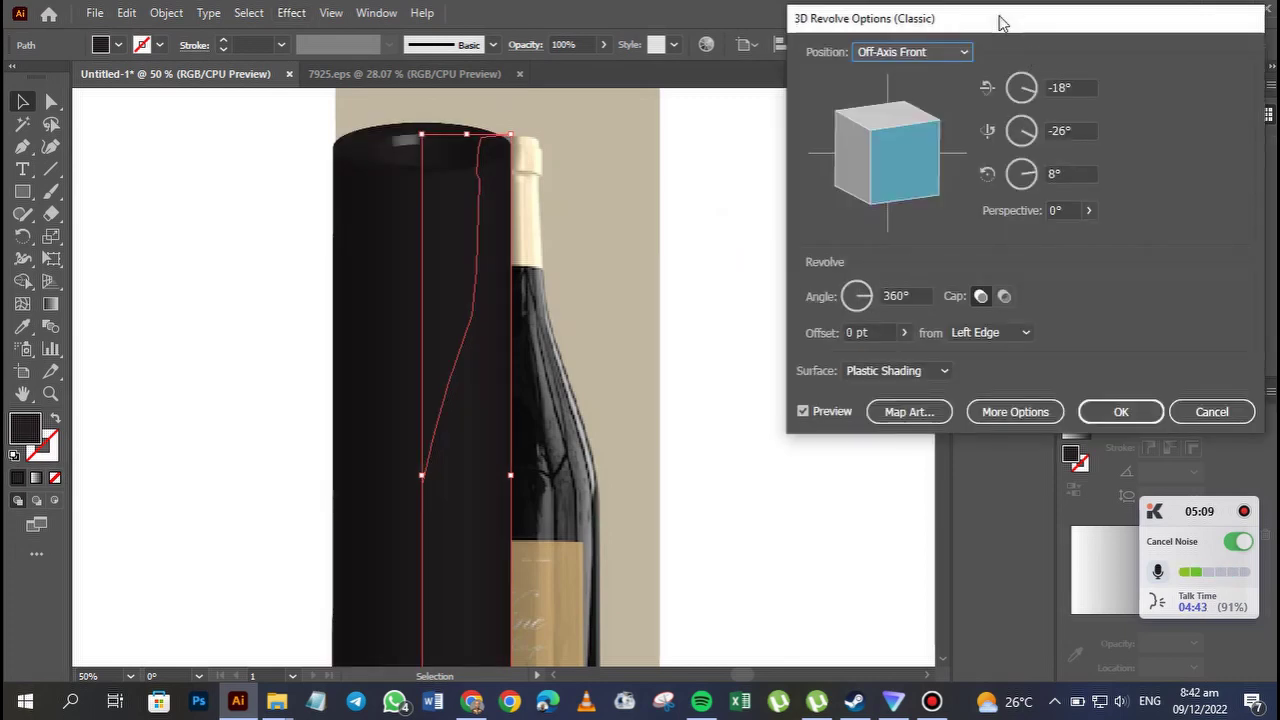
drag(1000, 20, 946, 42)
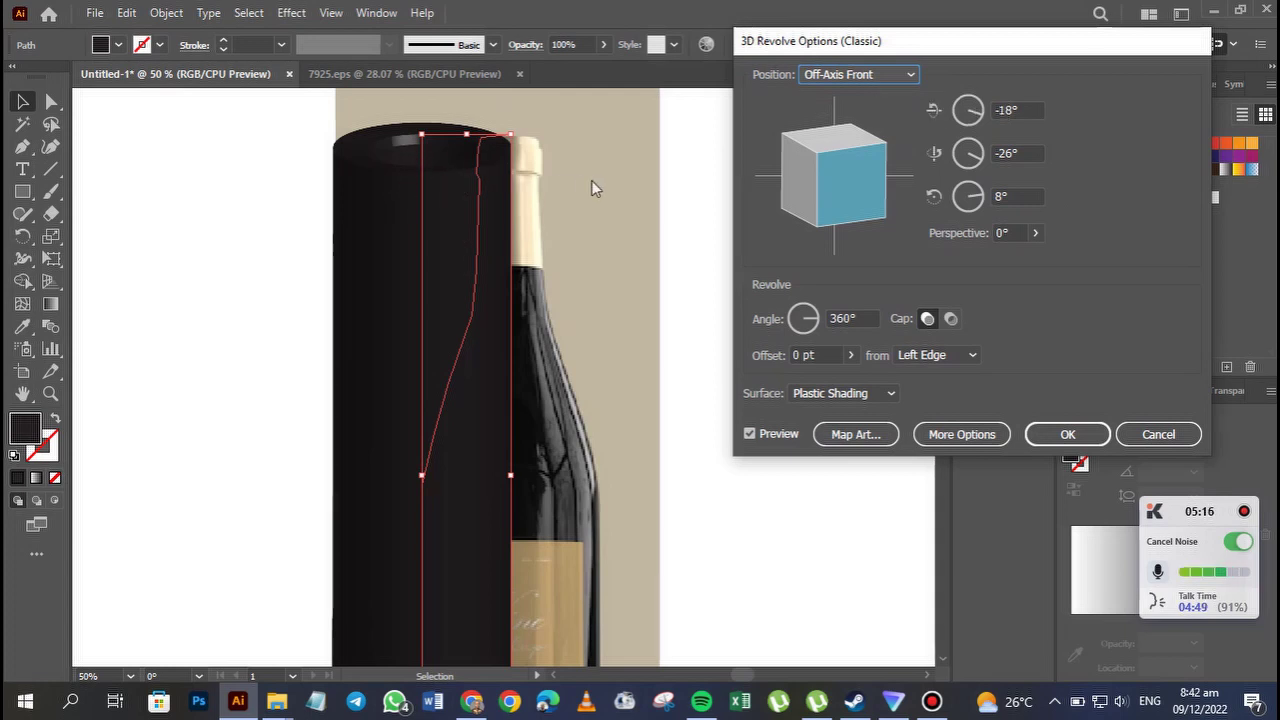
click(912, 75)
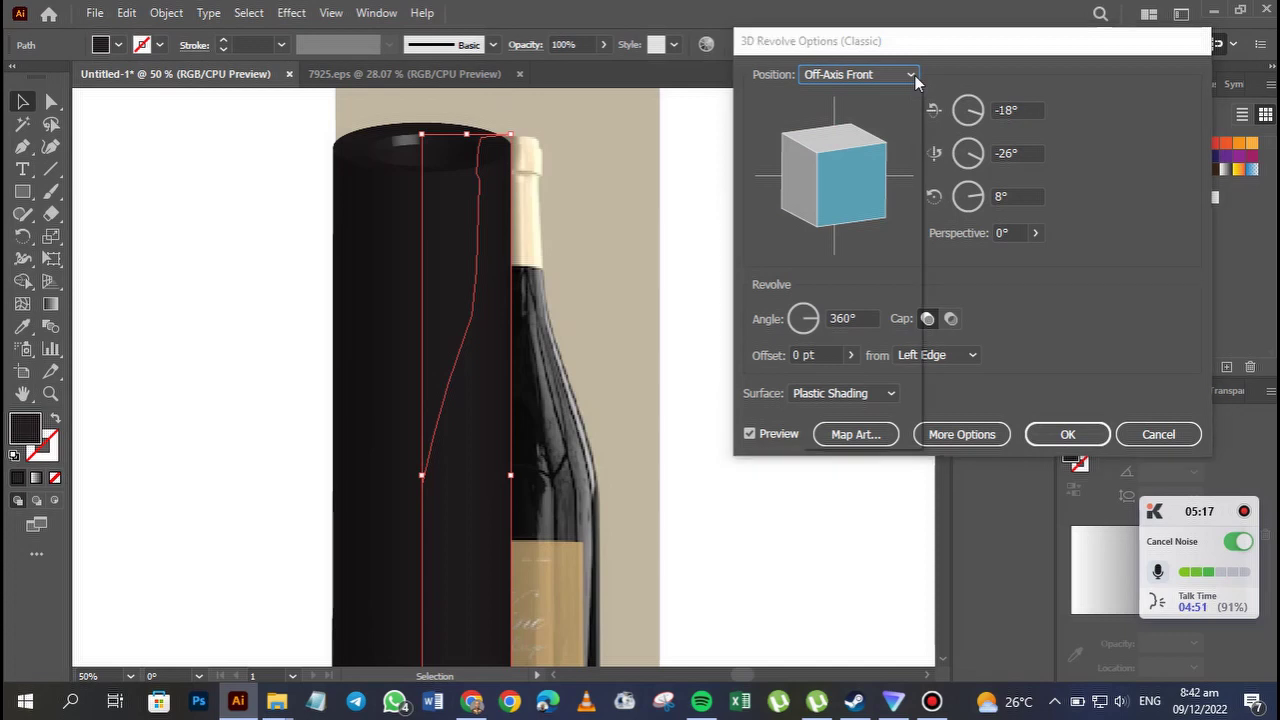
click(876, 124)
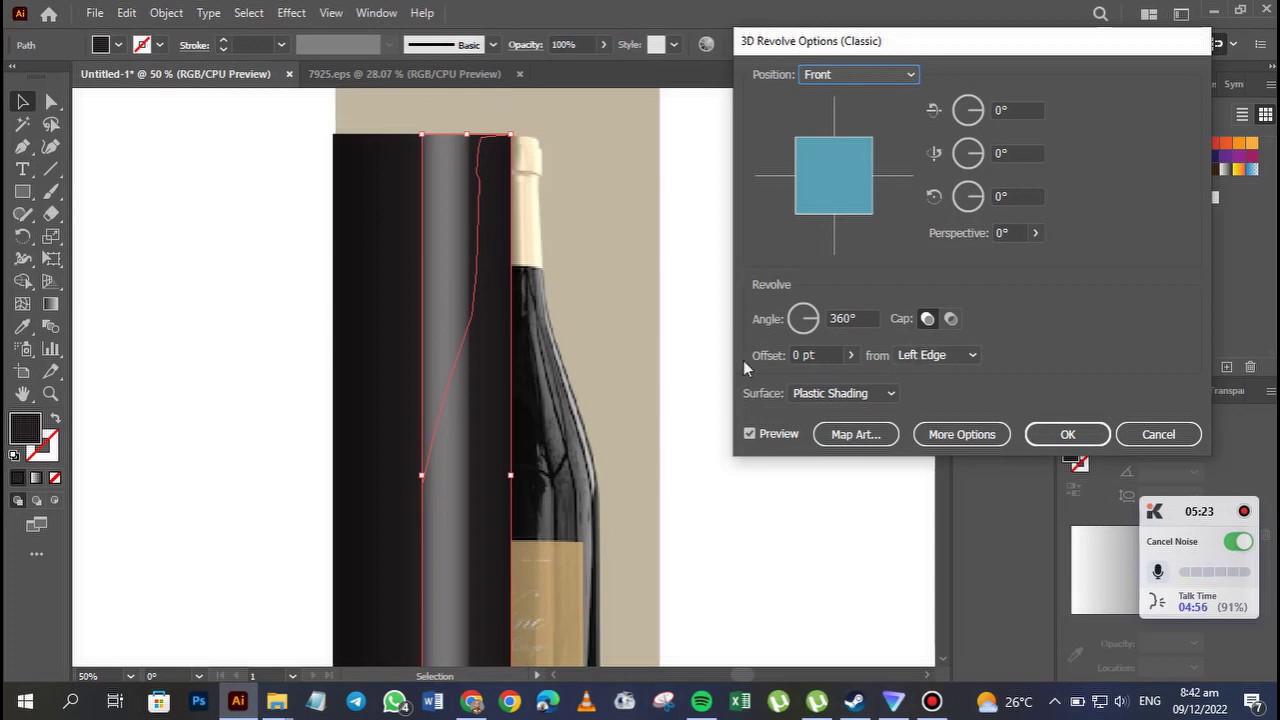
click(964, 356)
click(954, 392)
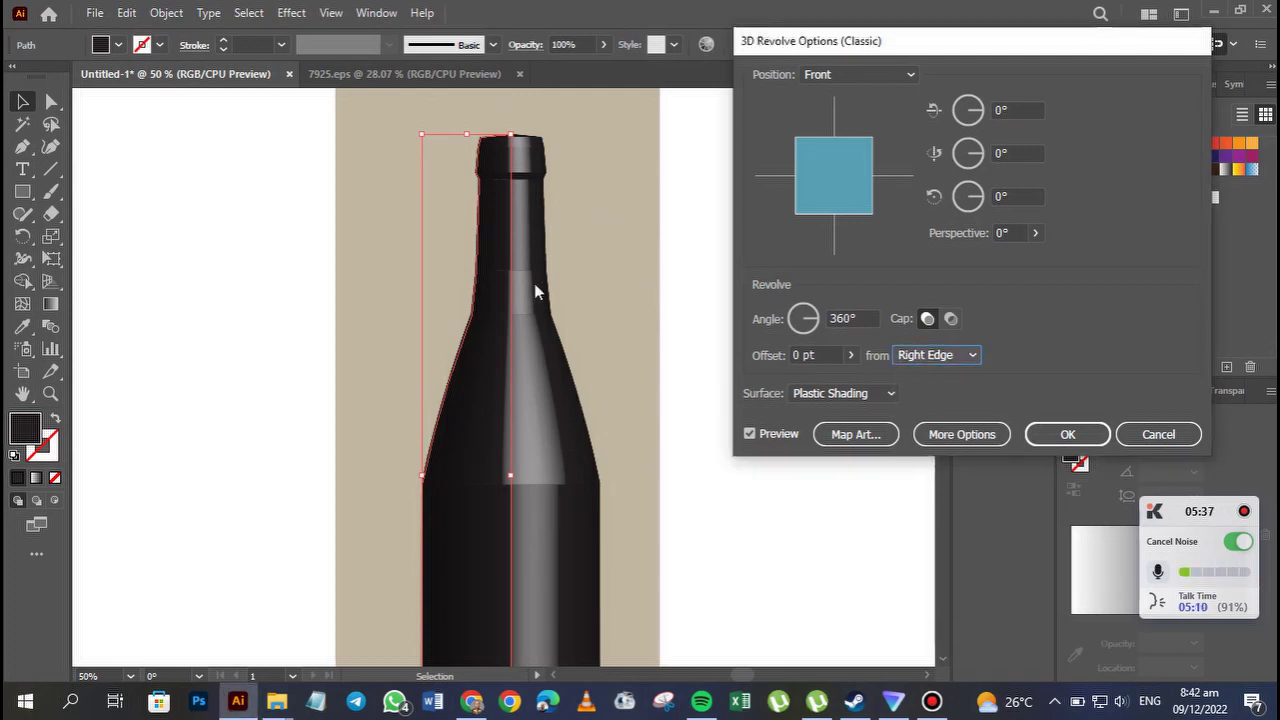
Try Diffuse Shading as the revolved bottle's surface and return it to Plastic Shading.
click(888, 395)
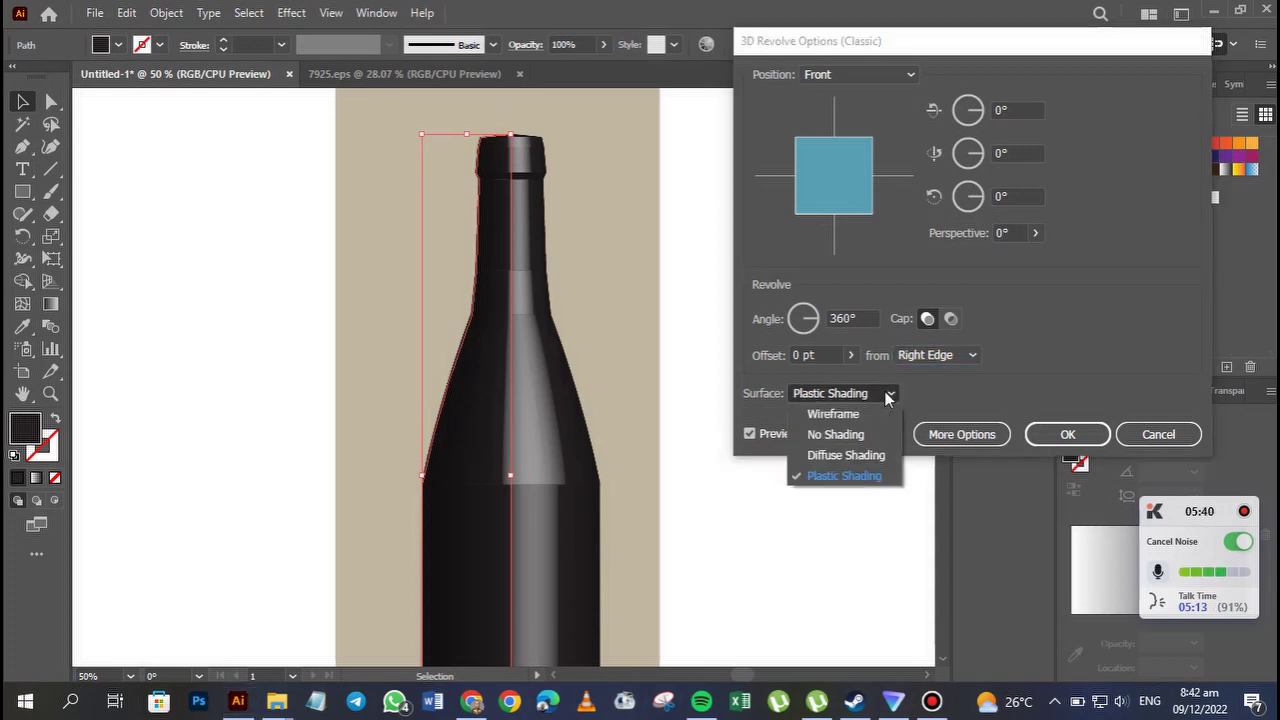
click(850, 456)
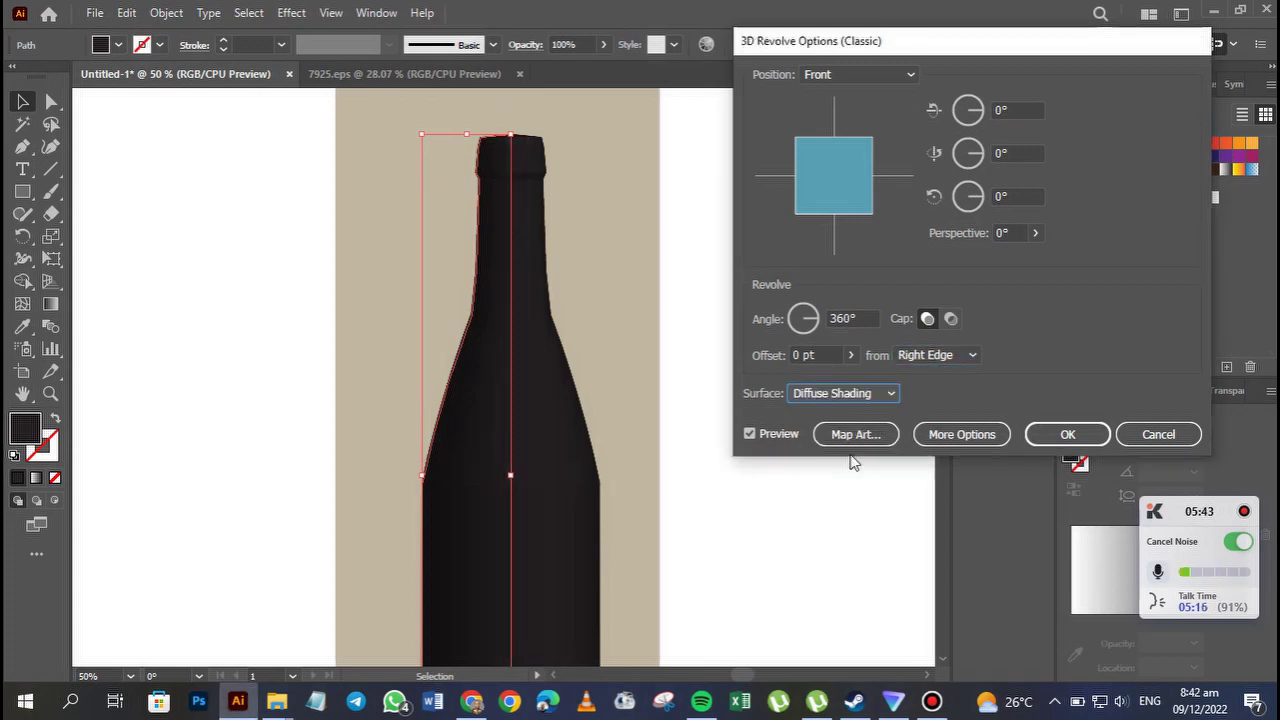
click(893, 394)
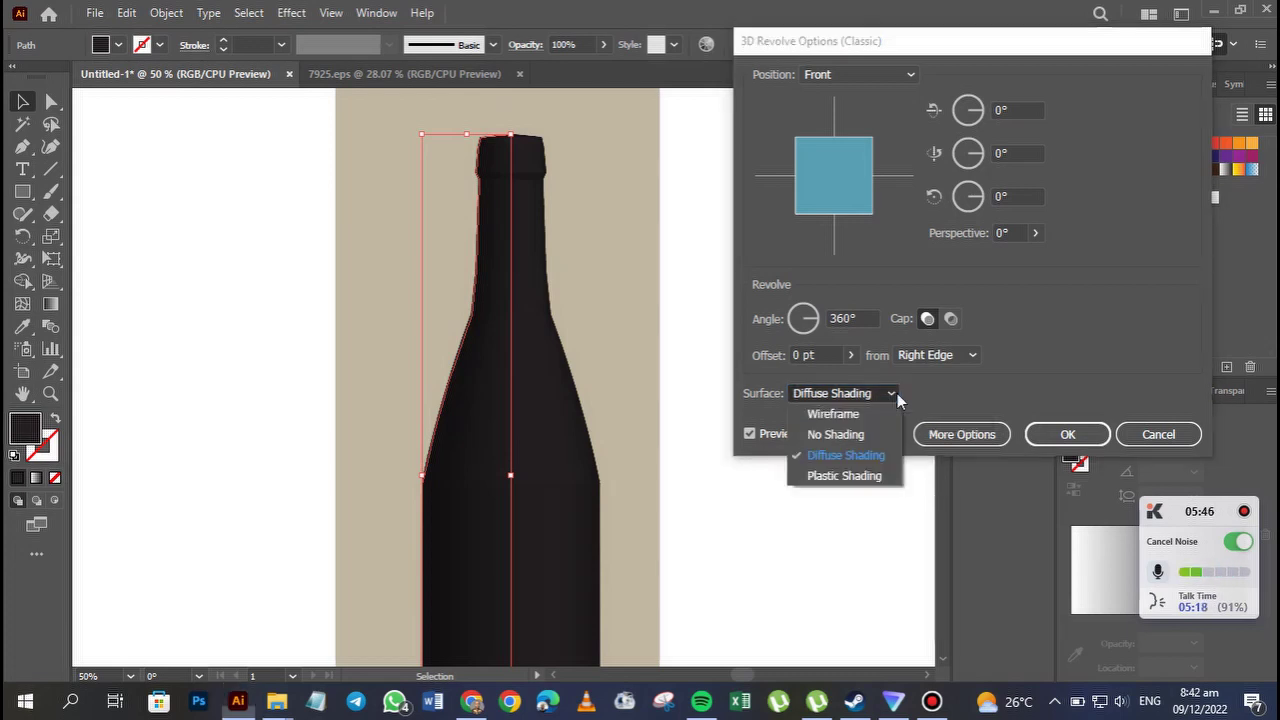
click(852, 476)
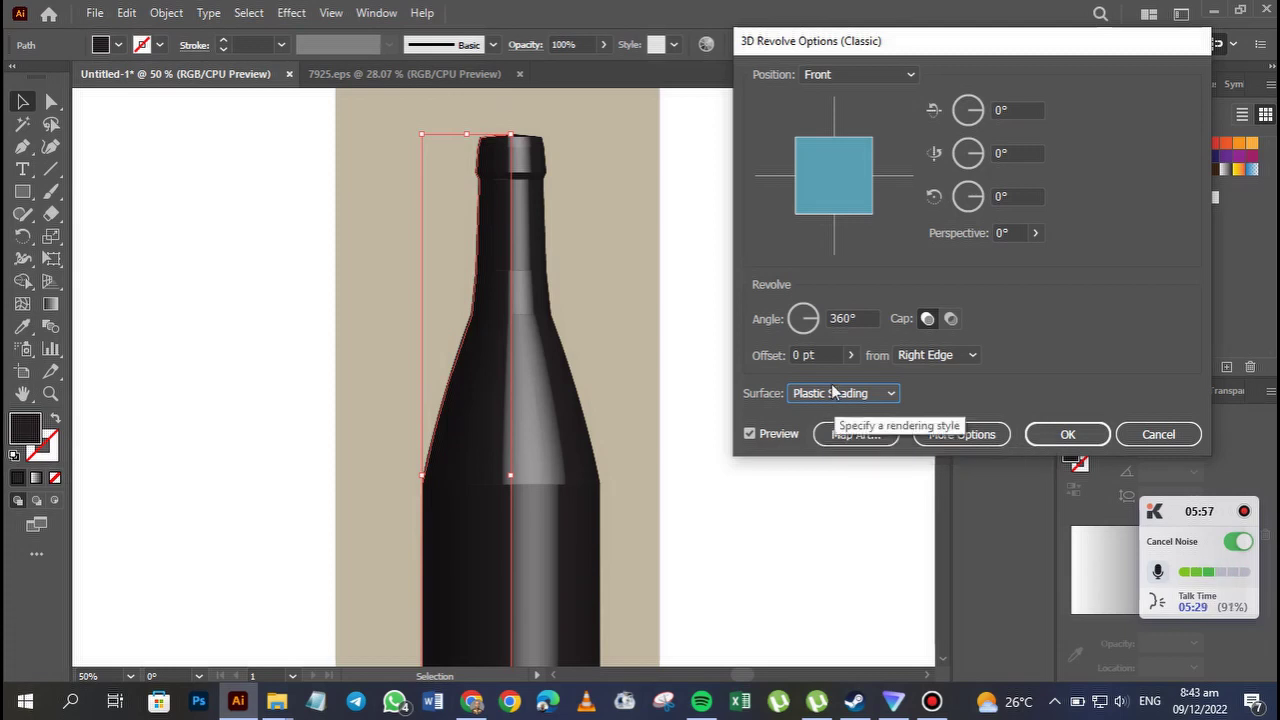
Try tilting the revolved bottle freely with the rotation cube and reset all three rotation angles to 0°.
drag(831, 215, 832, 187)
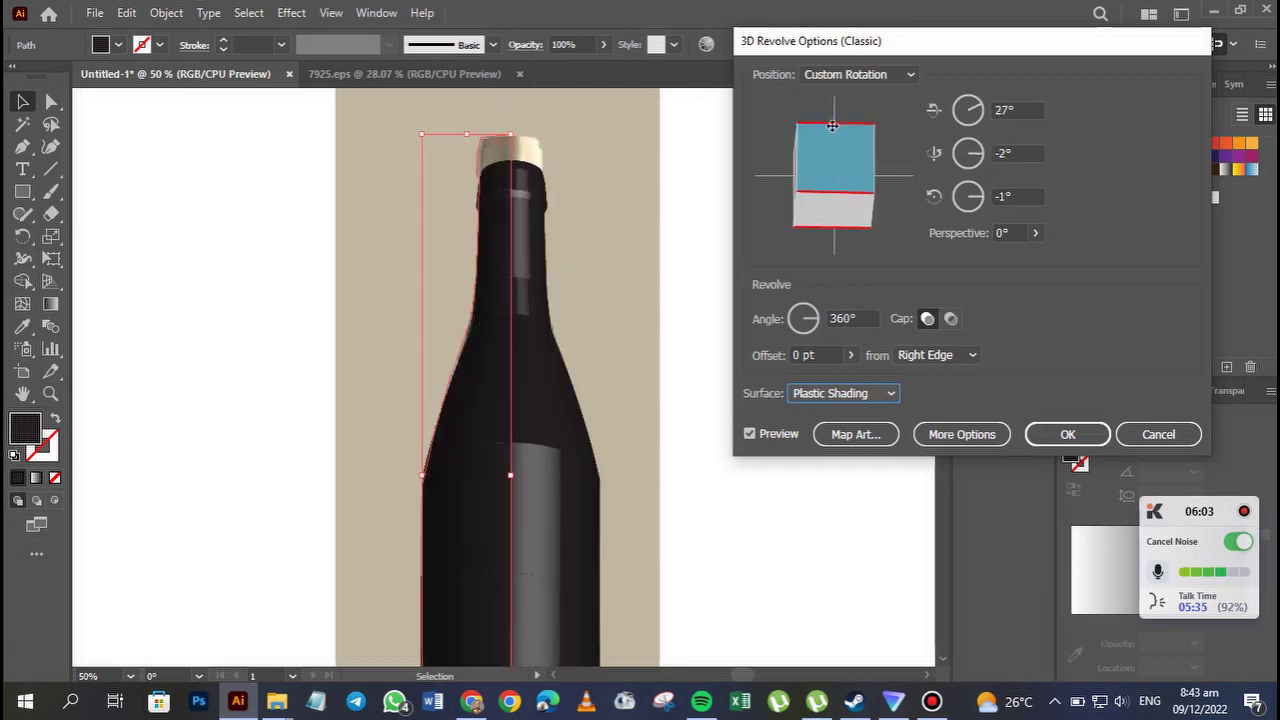
click(1014, 111)
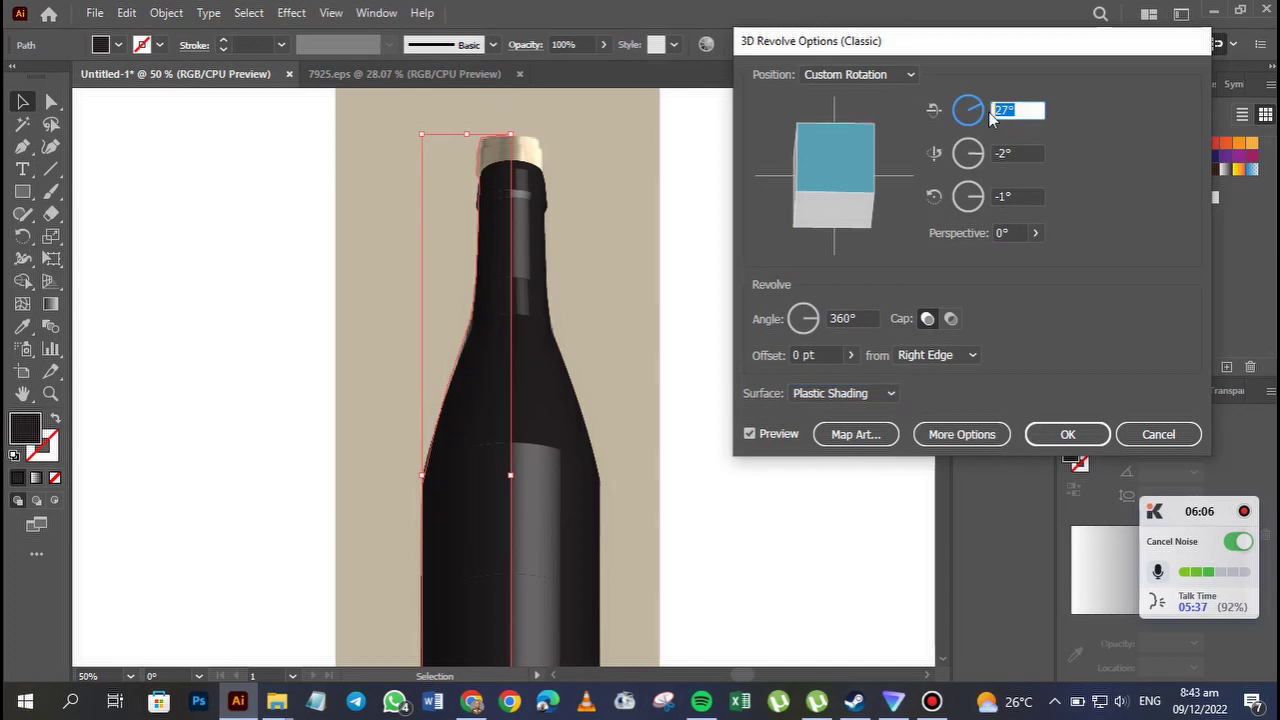
text(0)
key(Tab)
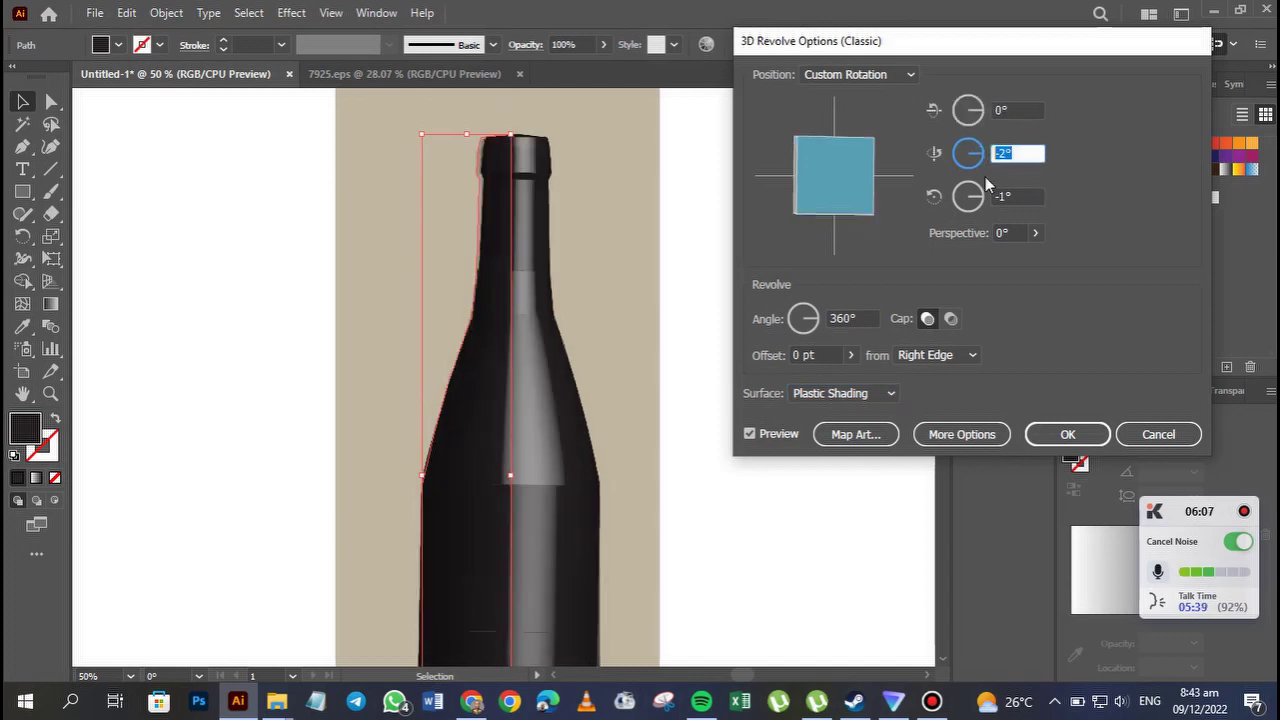
text(0)
key(Tab)
text(0)
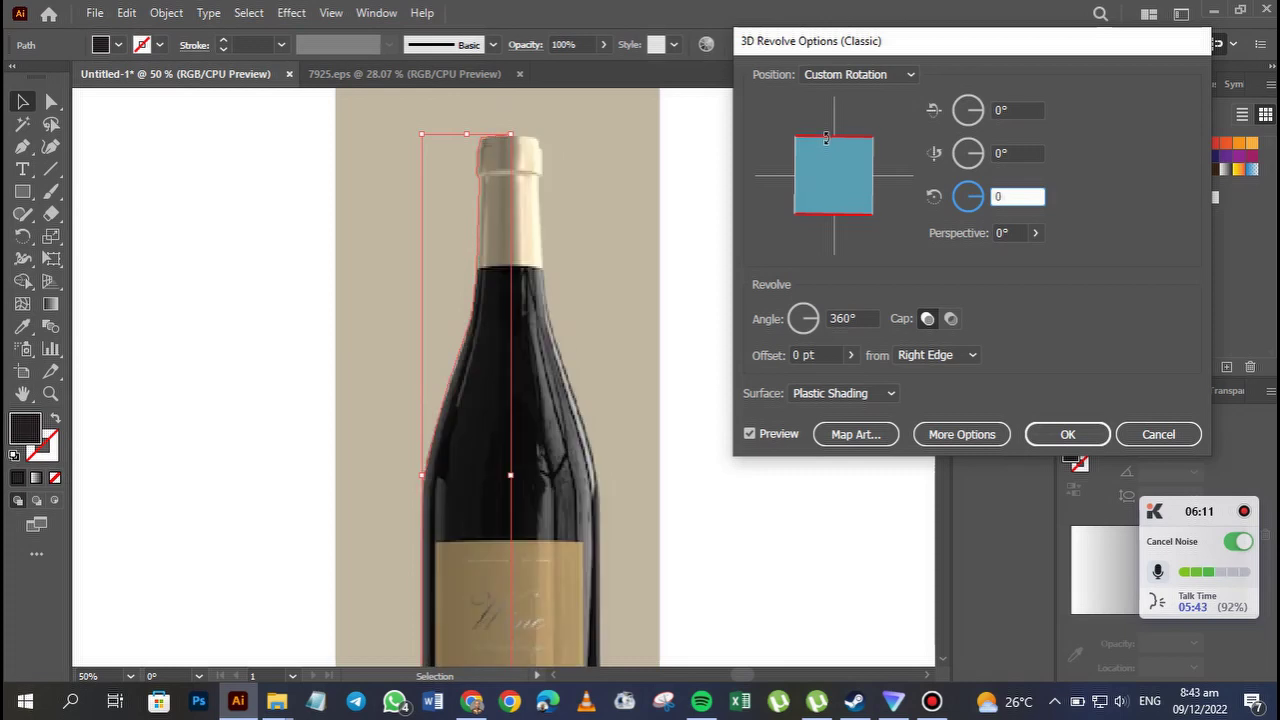
Tilt the revolved bottle to -9° about the horizontal axis and apply the 3D Revolve effect.
drag(825, 138, 826, 138)
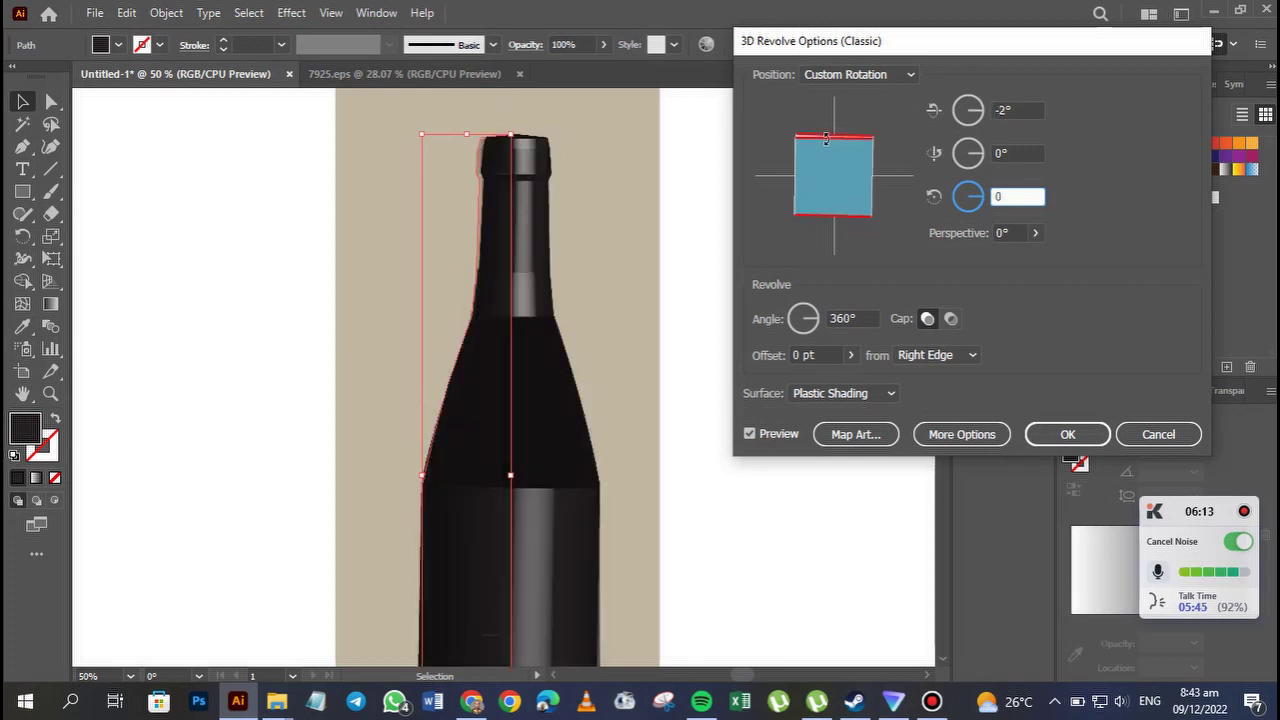
drag(837, 135, 840, 140)
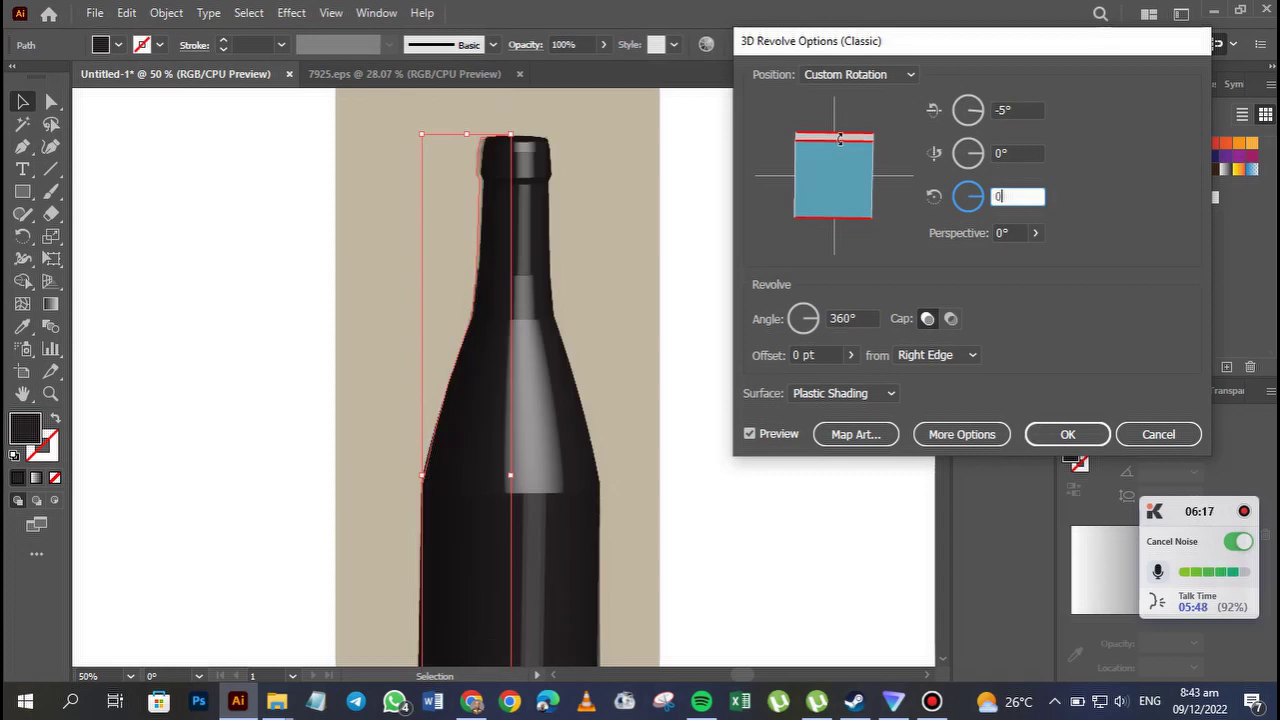
drag(840, 140, 841, 143)
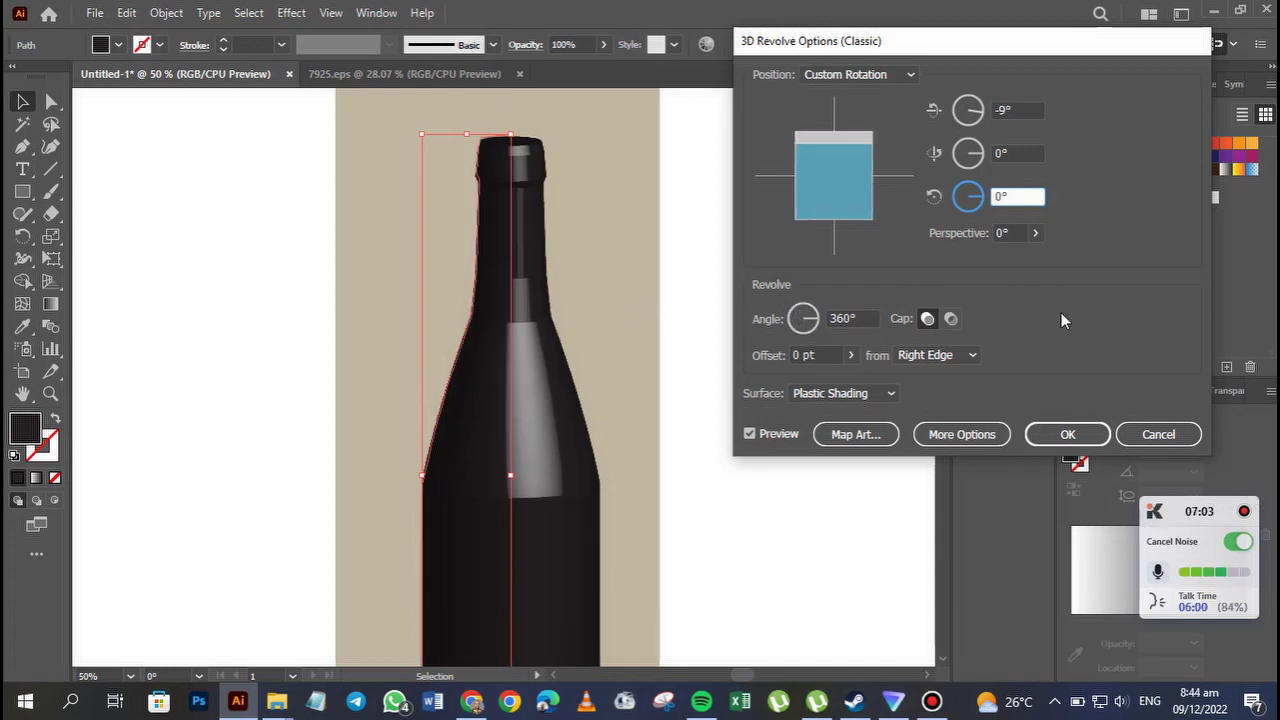
click(1075, 436)
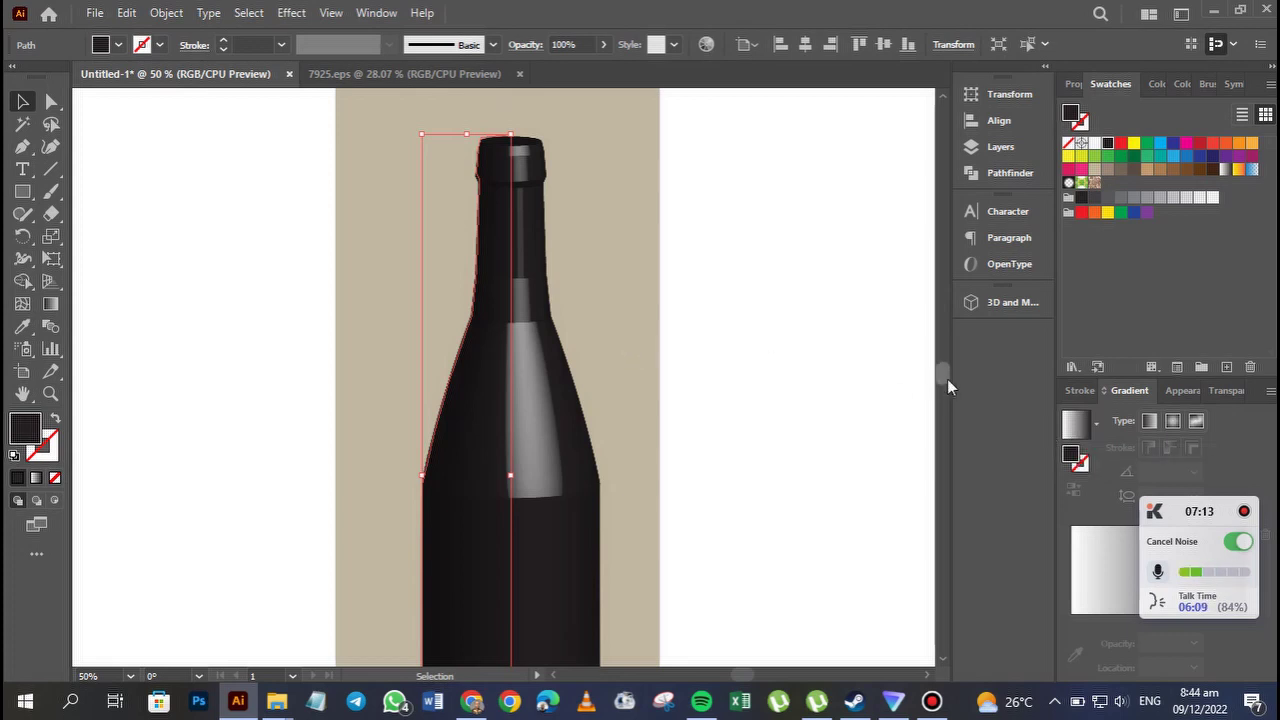
Try moving the 3D bottle sideways off the bottle in the photo and undo the move.
mouse_move(940, 371)
mouse_down()
mouse_move(946, 388)
mouse_move(938, 372)
mouse_up()
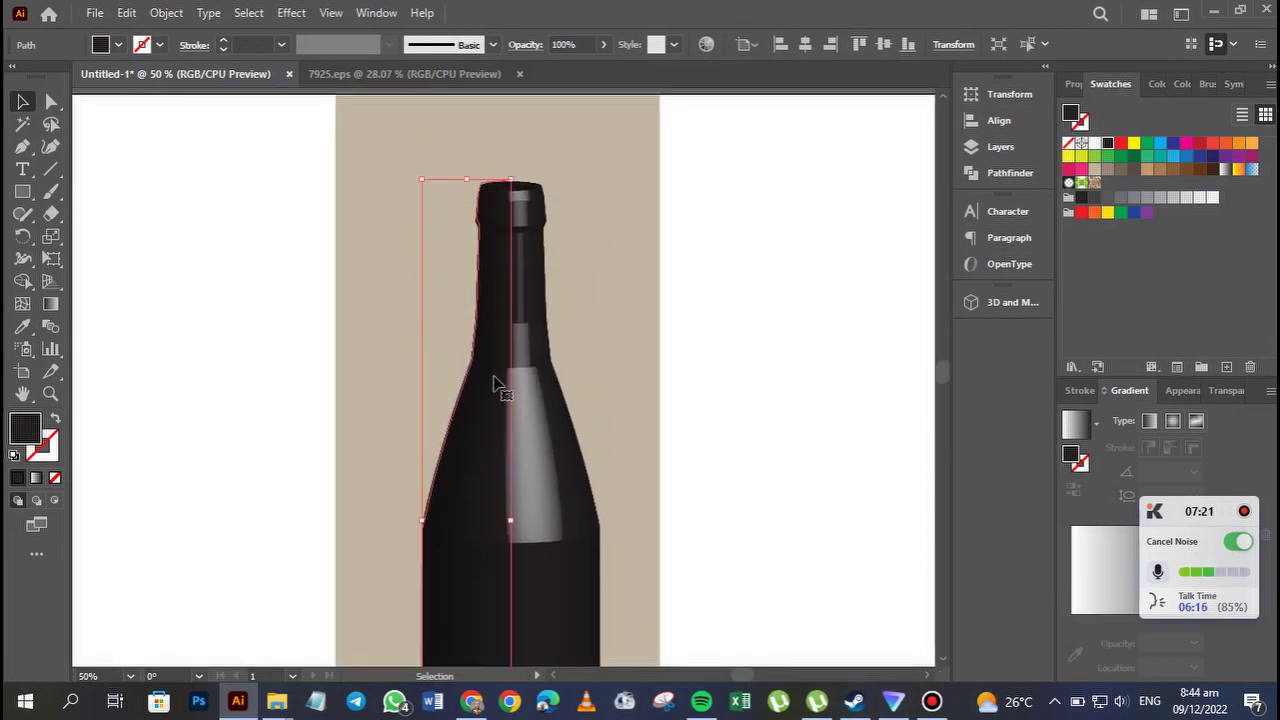
drag(504, 383, 594, 383)
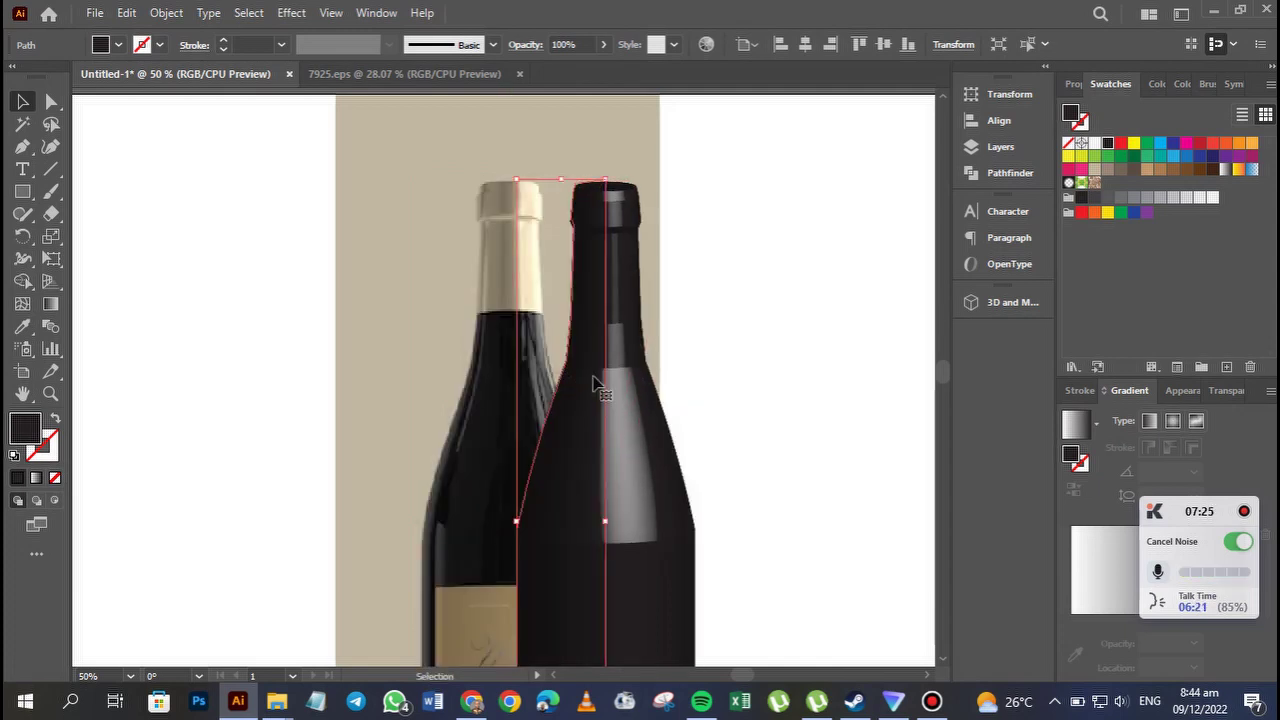
key(a)
key(ctrl+z)
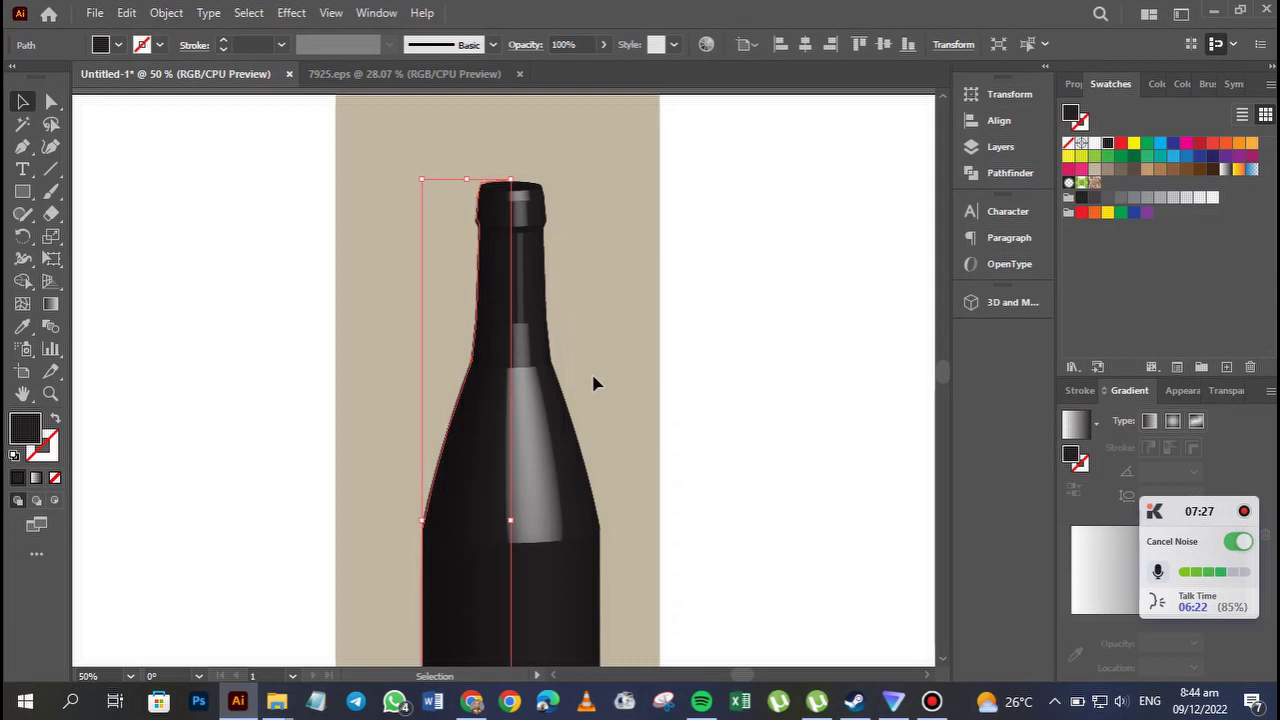
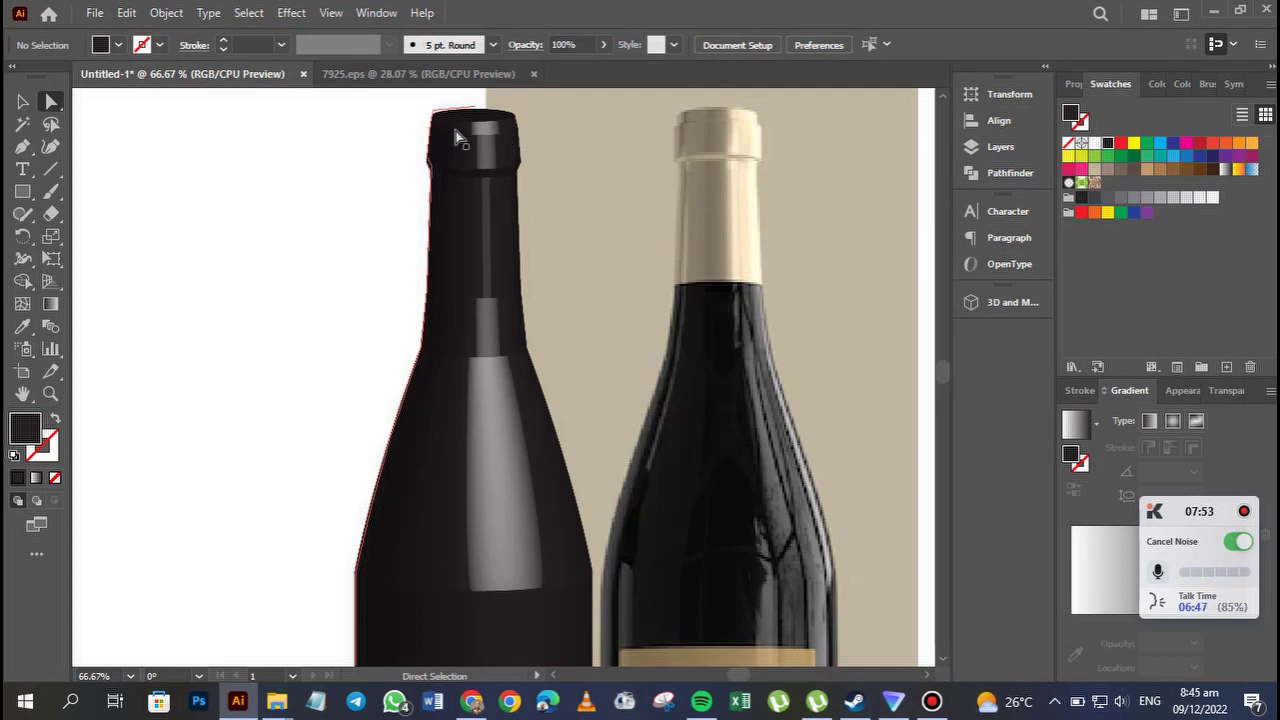
Try adding an anchor point to the revolved bottle's outline just below the rim of the mouth.
click(414, 143)
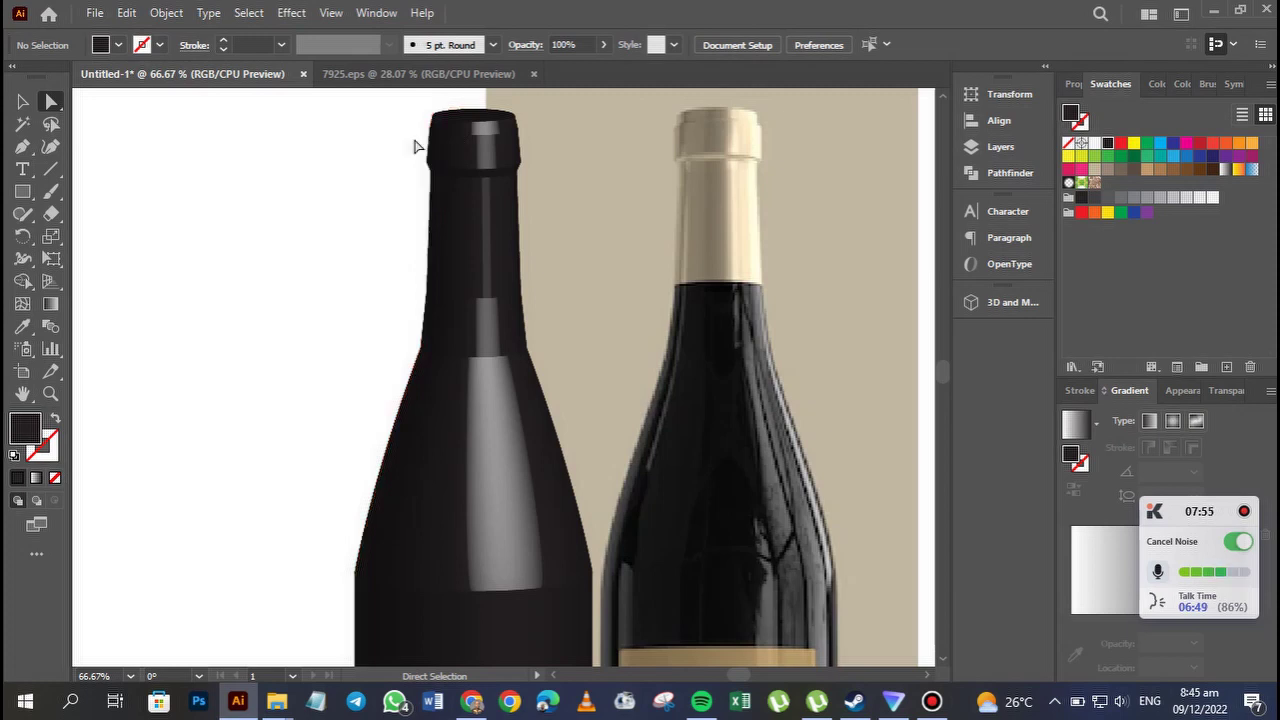
key(ctrl+1)
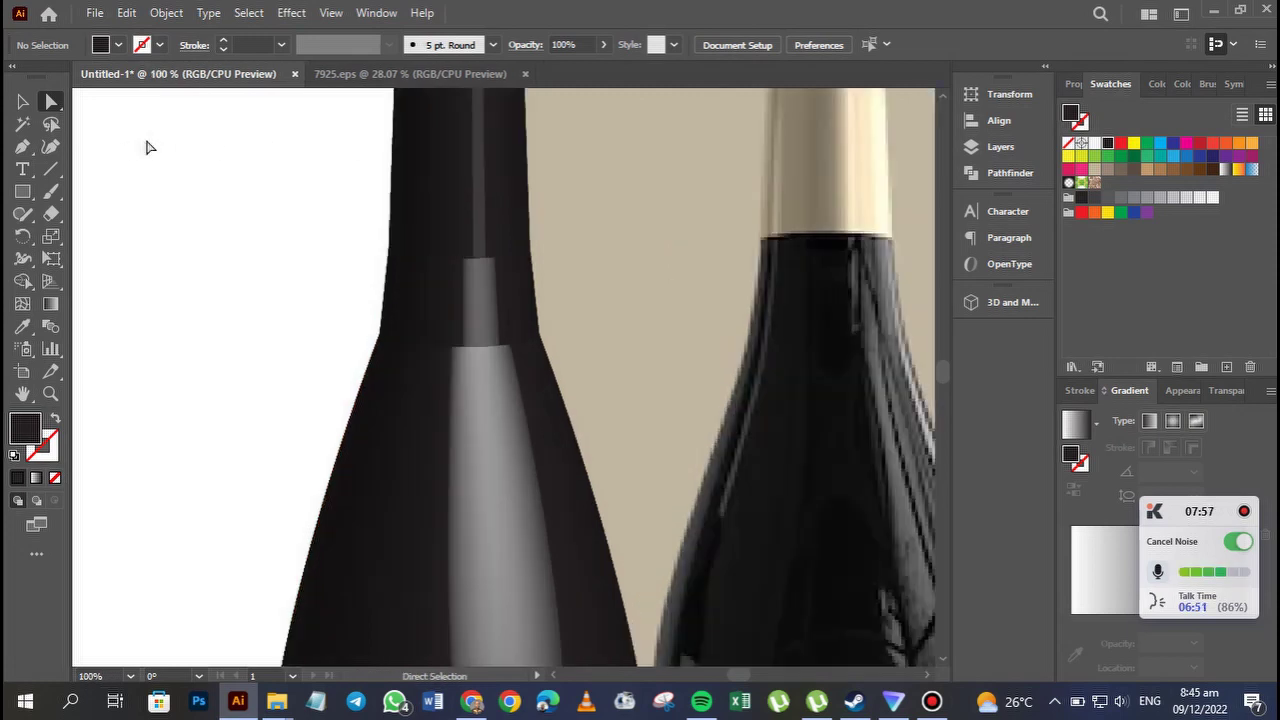
scroll(390, 296, up, 4)
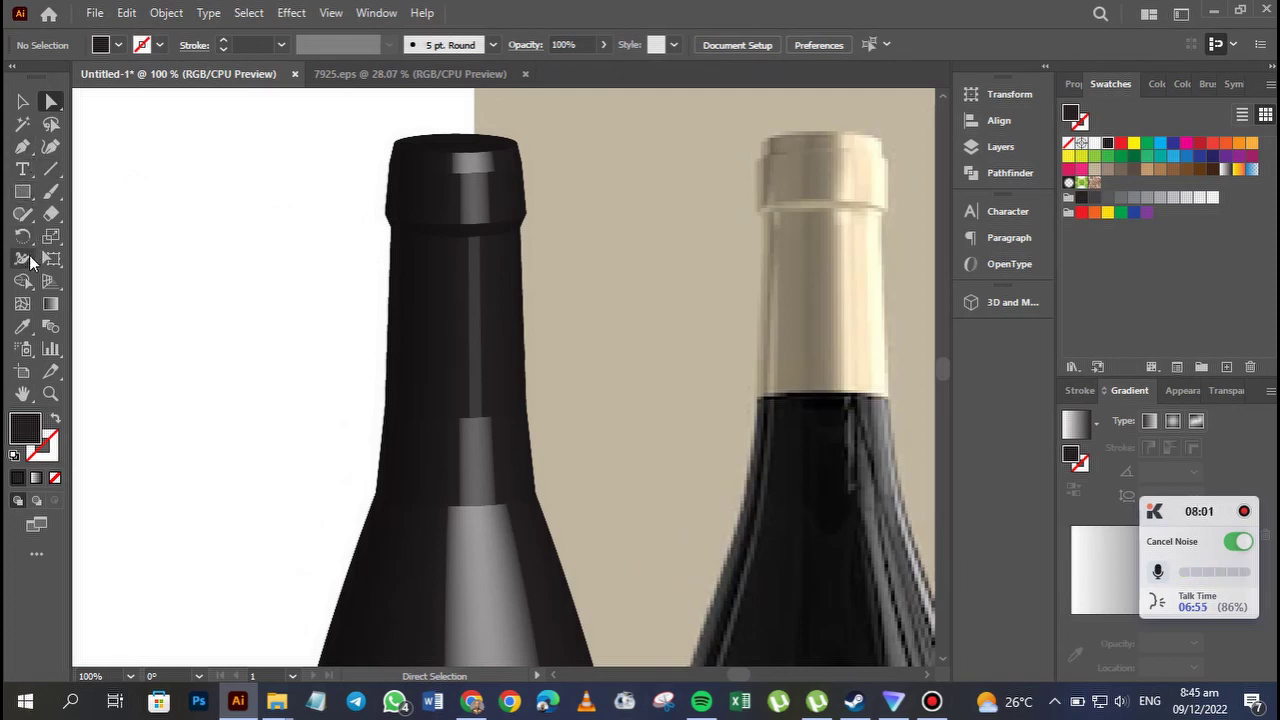
click(22, 146)
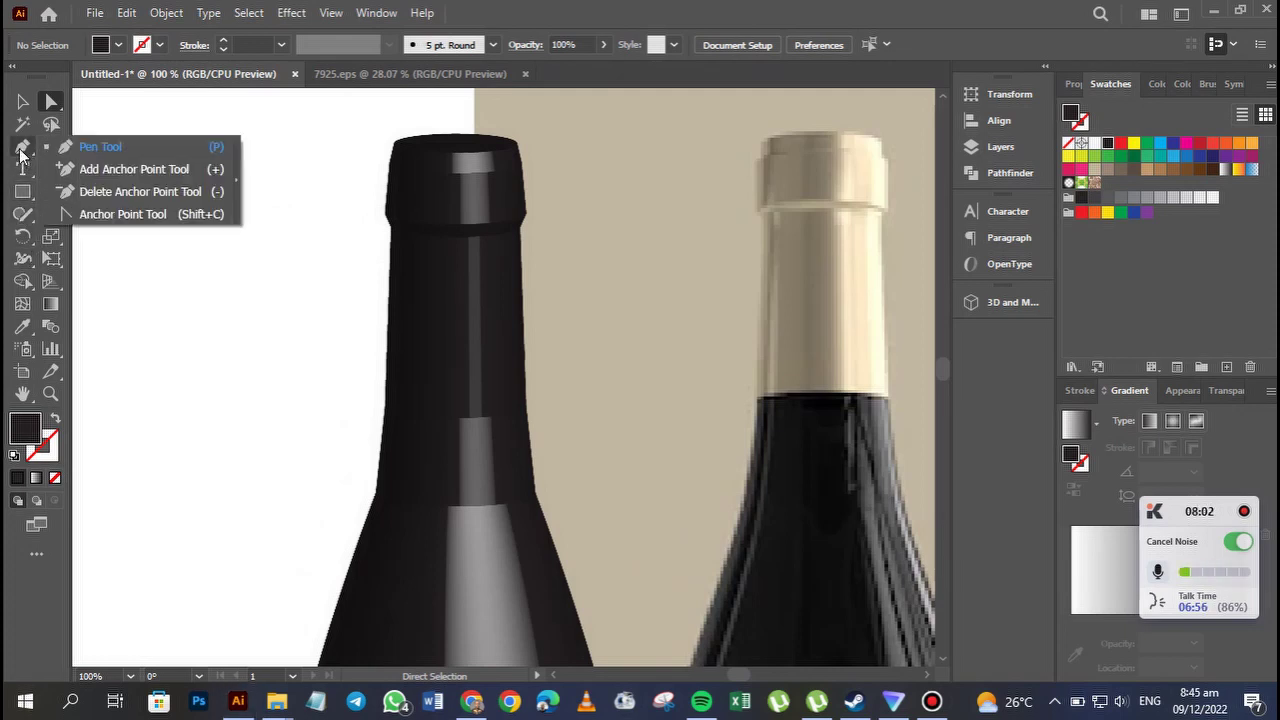
click(133, 170)
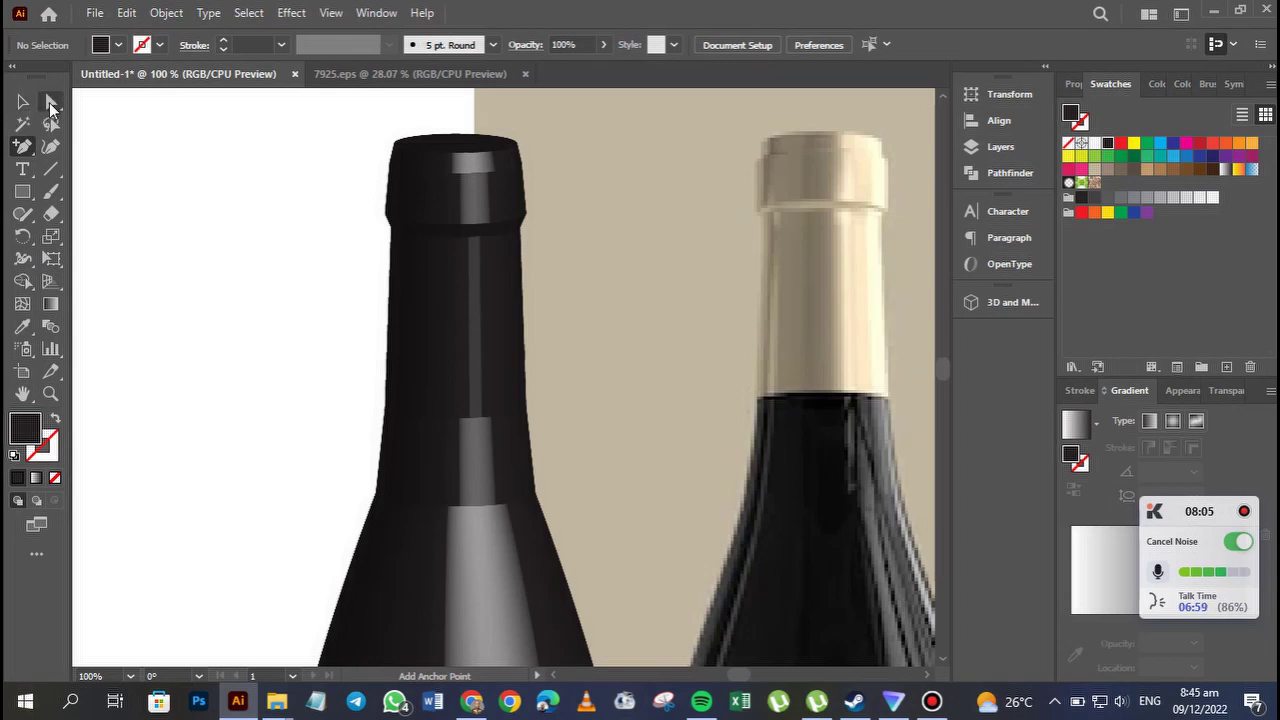
click(400, 162)
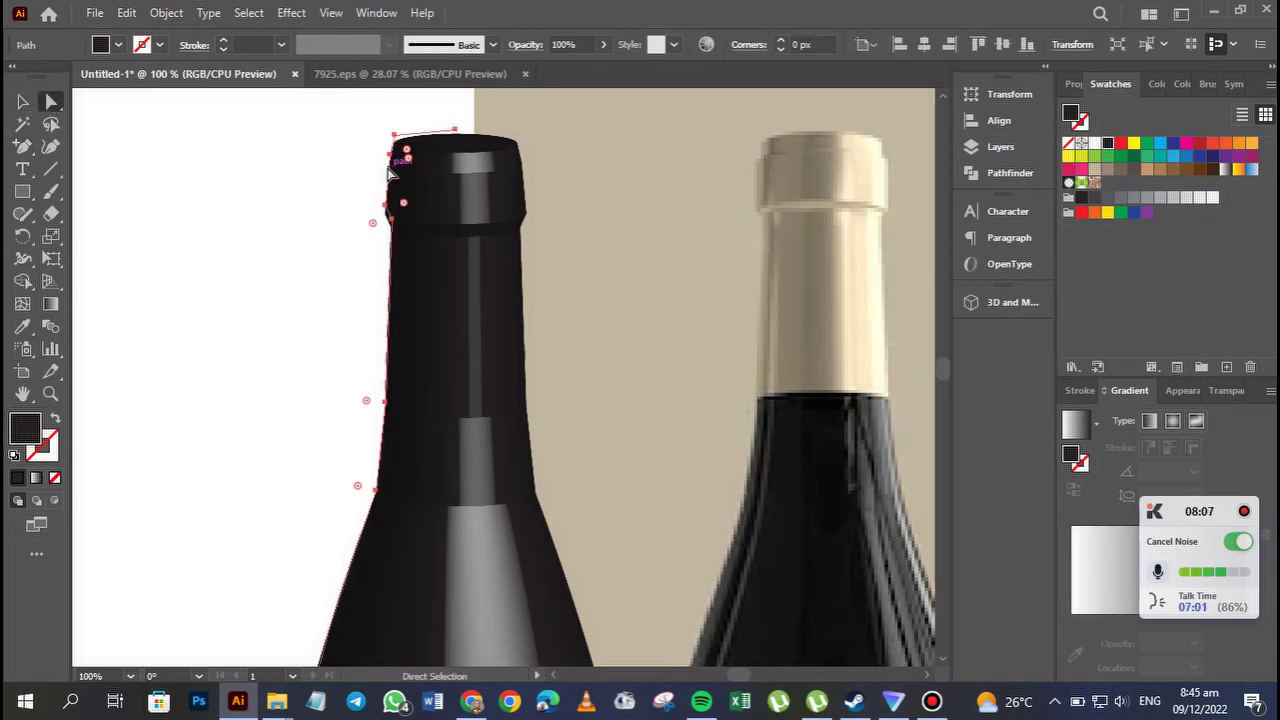
click(25, 147)
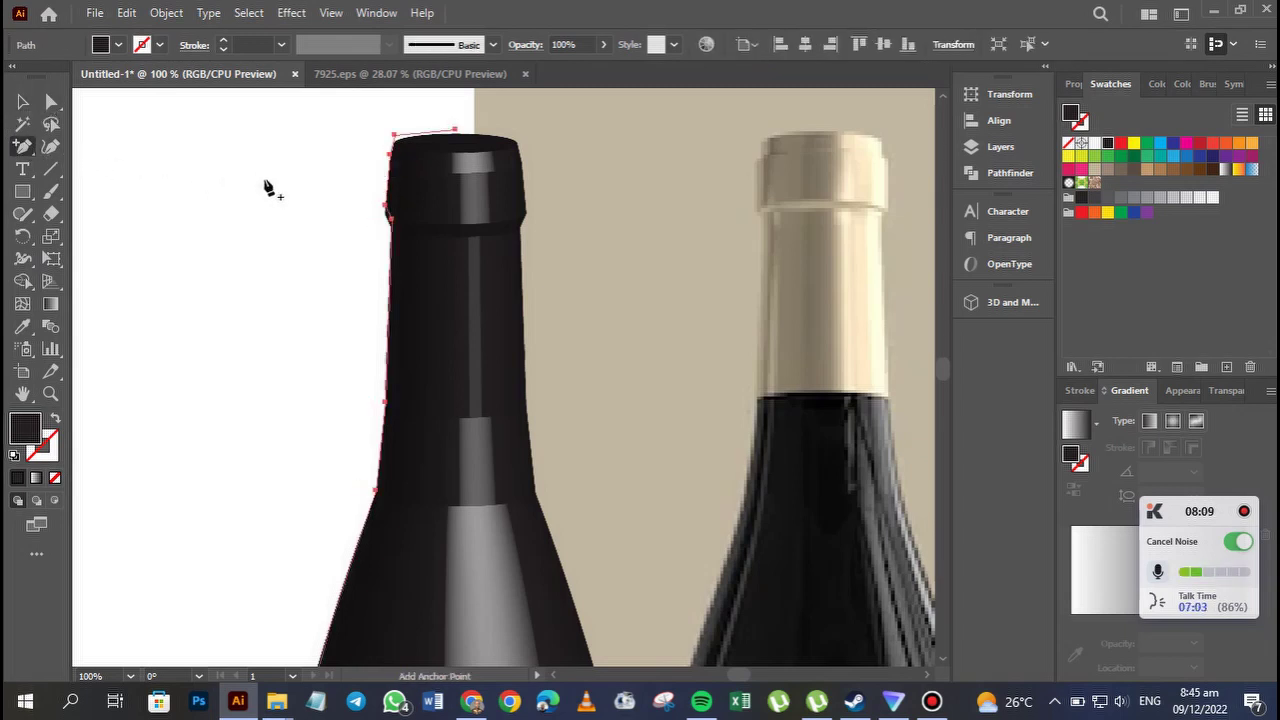
click(390, 160)
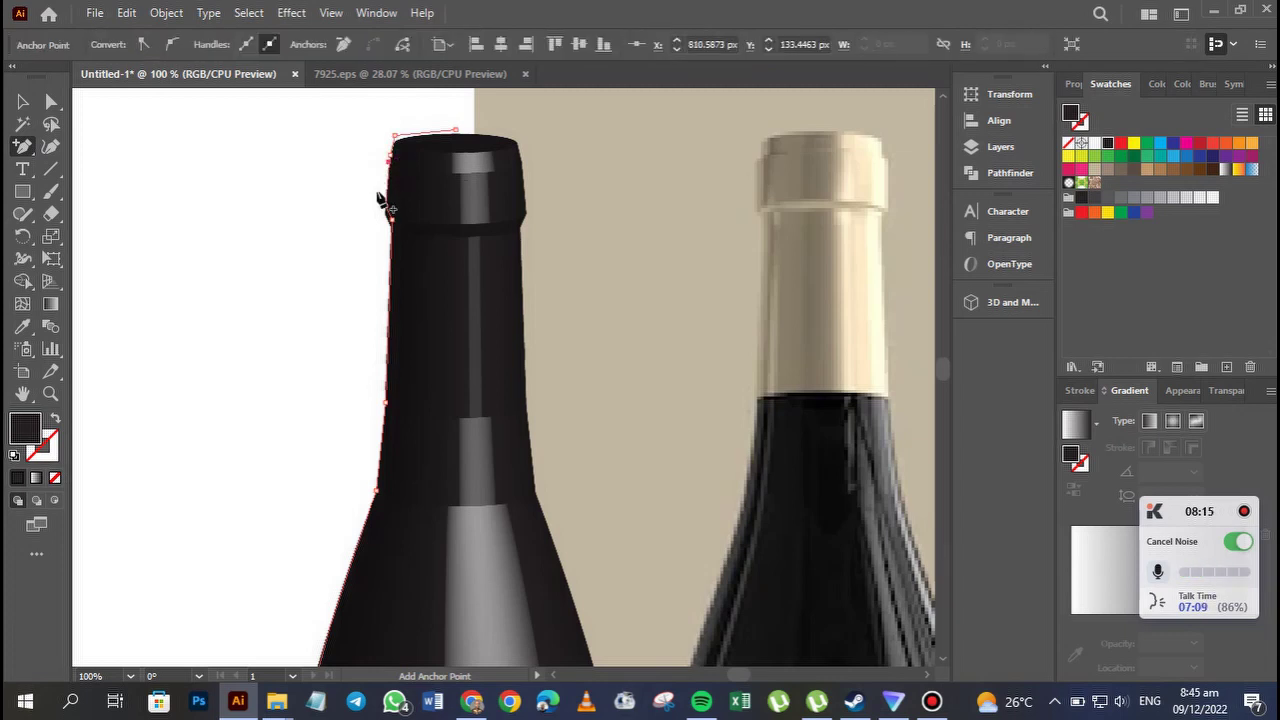
Add an anchor point on the outer edge of the bottle's lip, at about X 810 px, Y 137 px.
ctrl+click(380, 198)
key(ctrl+plus)
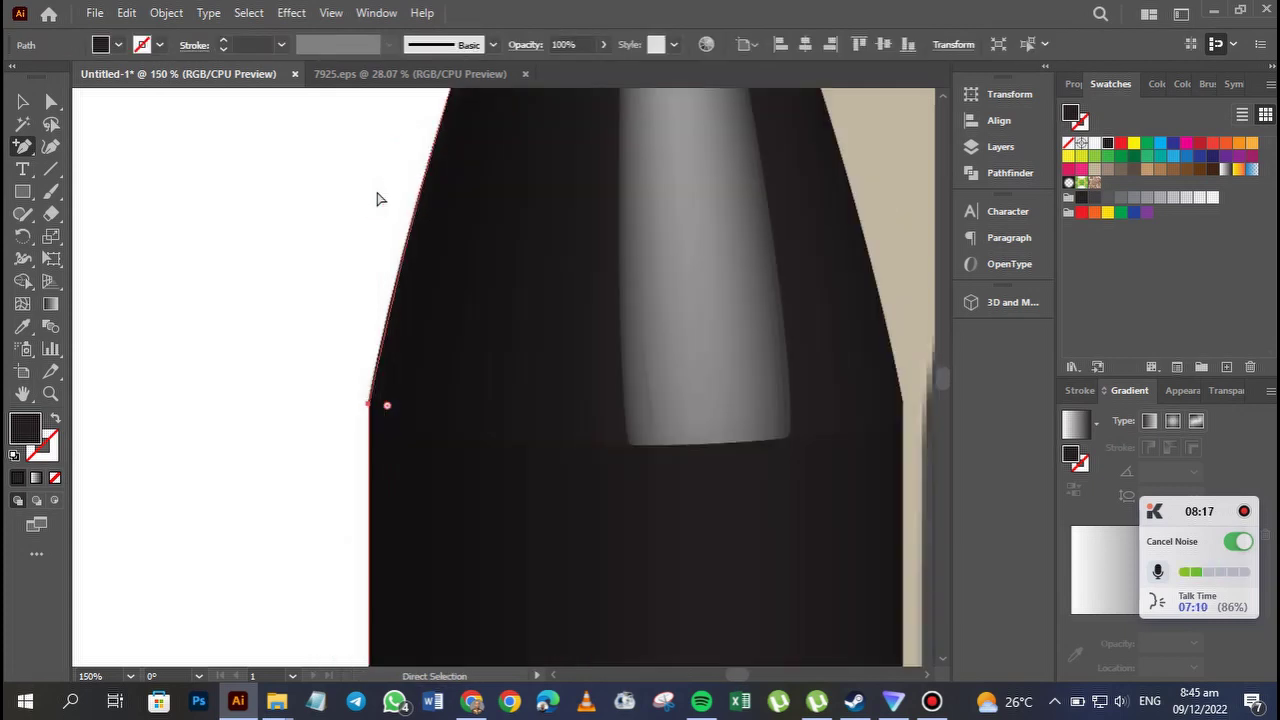
drag(537, 214, 467, 512)
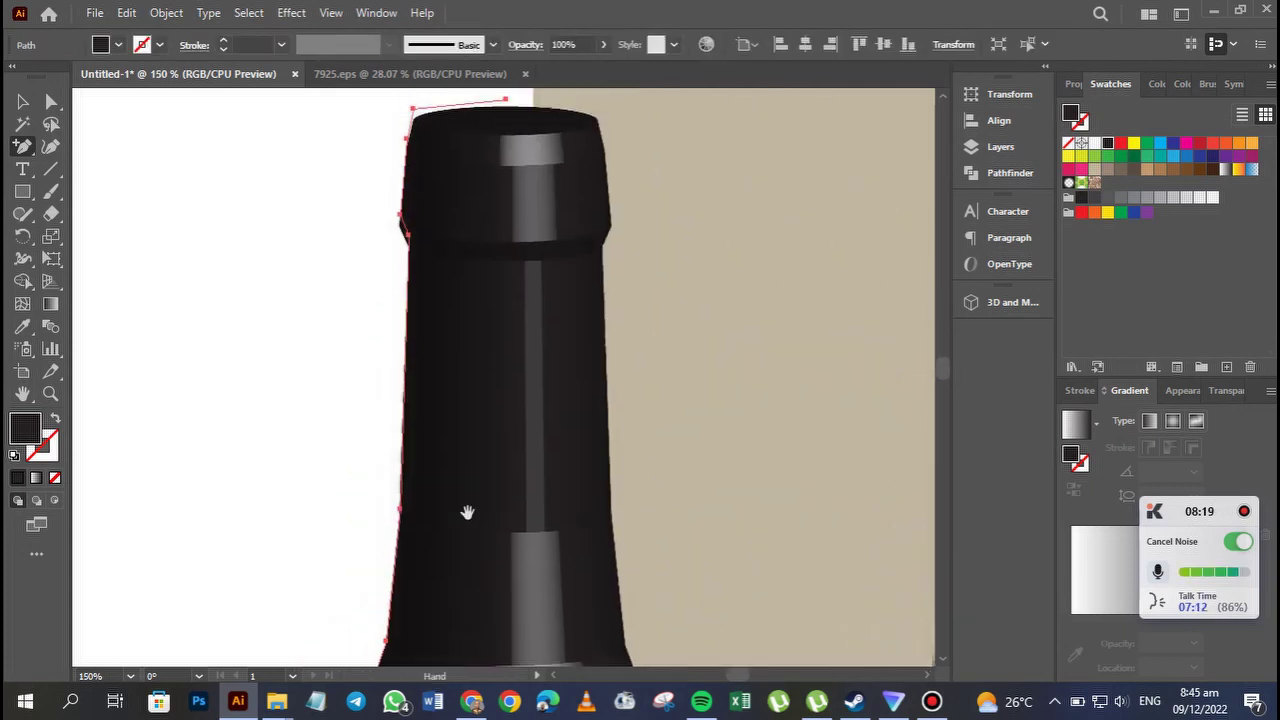
click(408, 165)
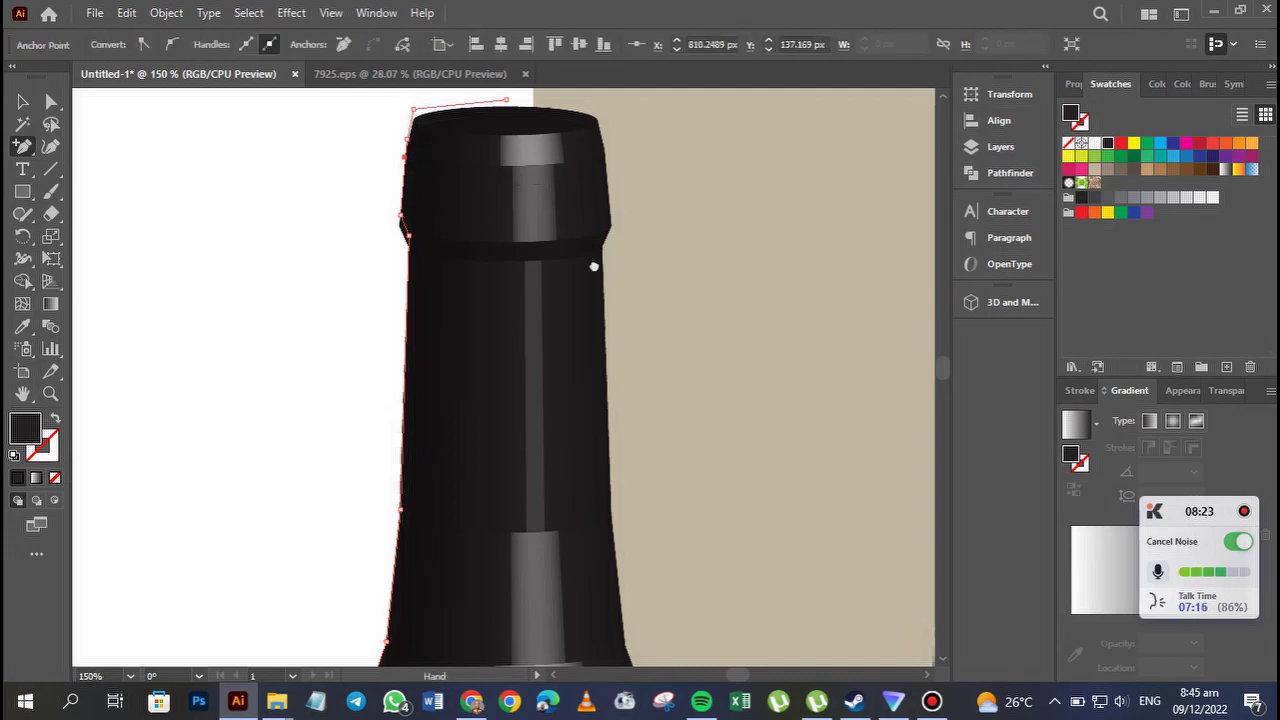
drag(591, 266, 579, 299)
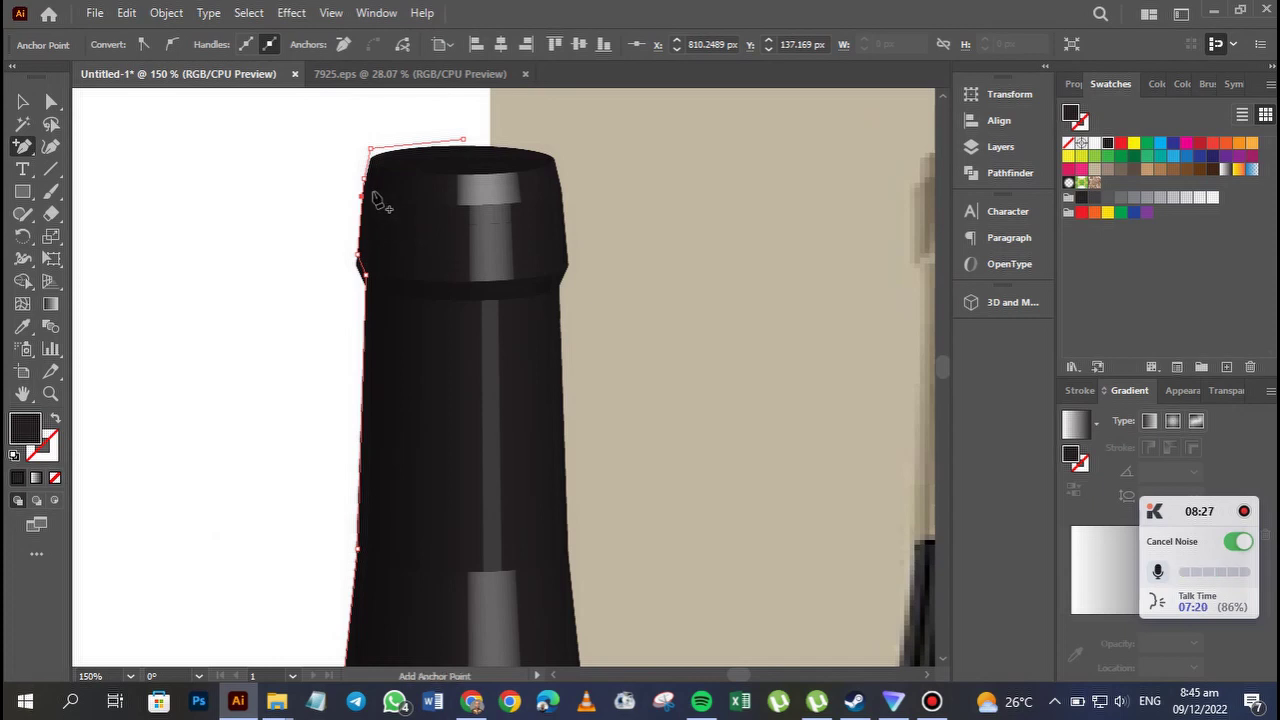
drag(586, 243, 534, 226)
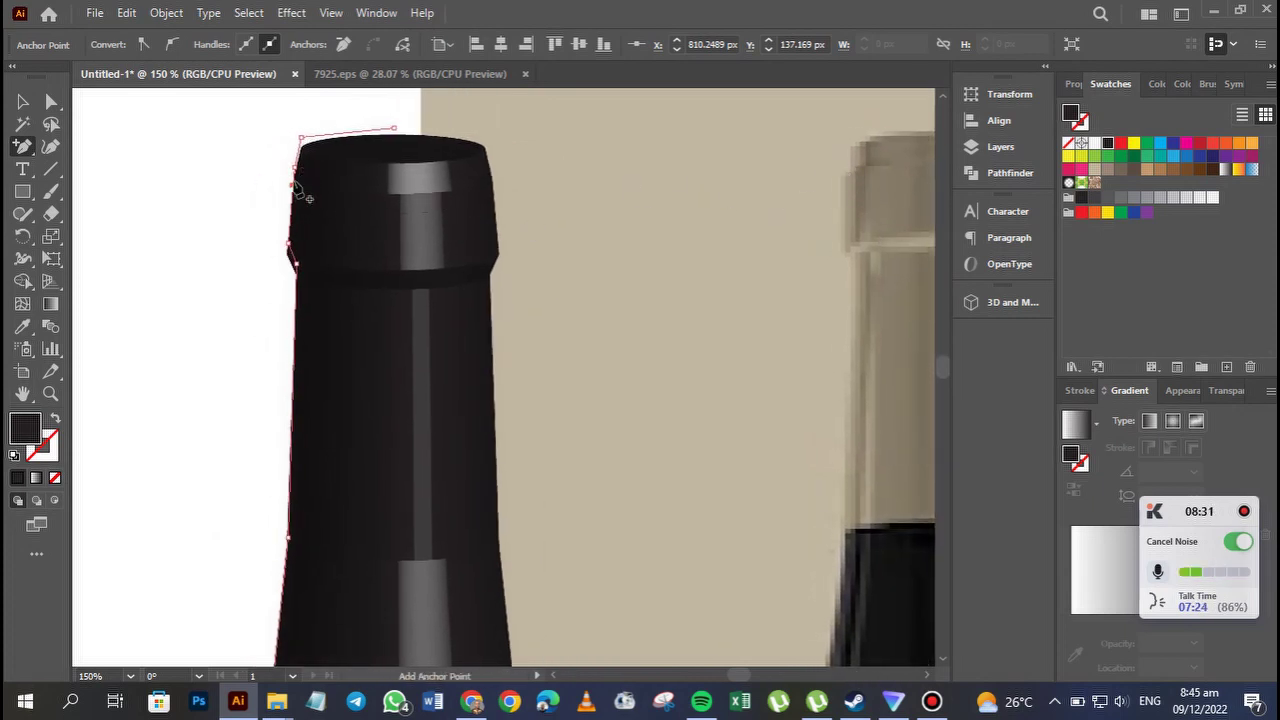
Move the new anchor point and the lip's lower corner anchor slightly outwards to make the lip bulge from the neck.
click(52, 101)
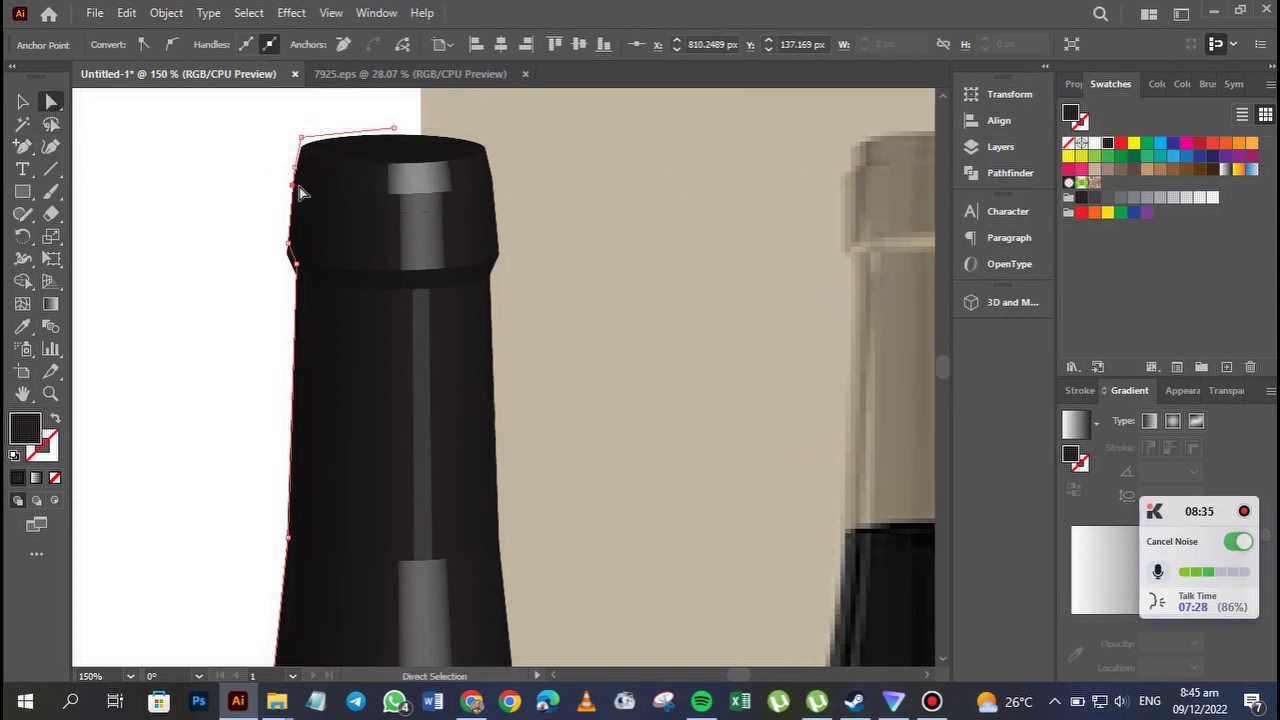
drag(292, 190, 285, 188)
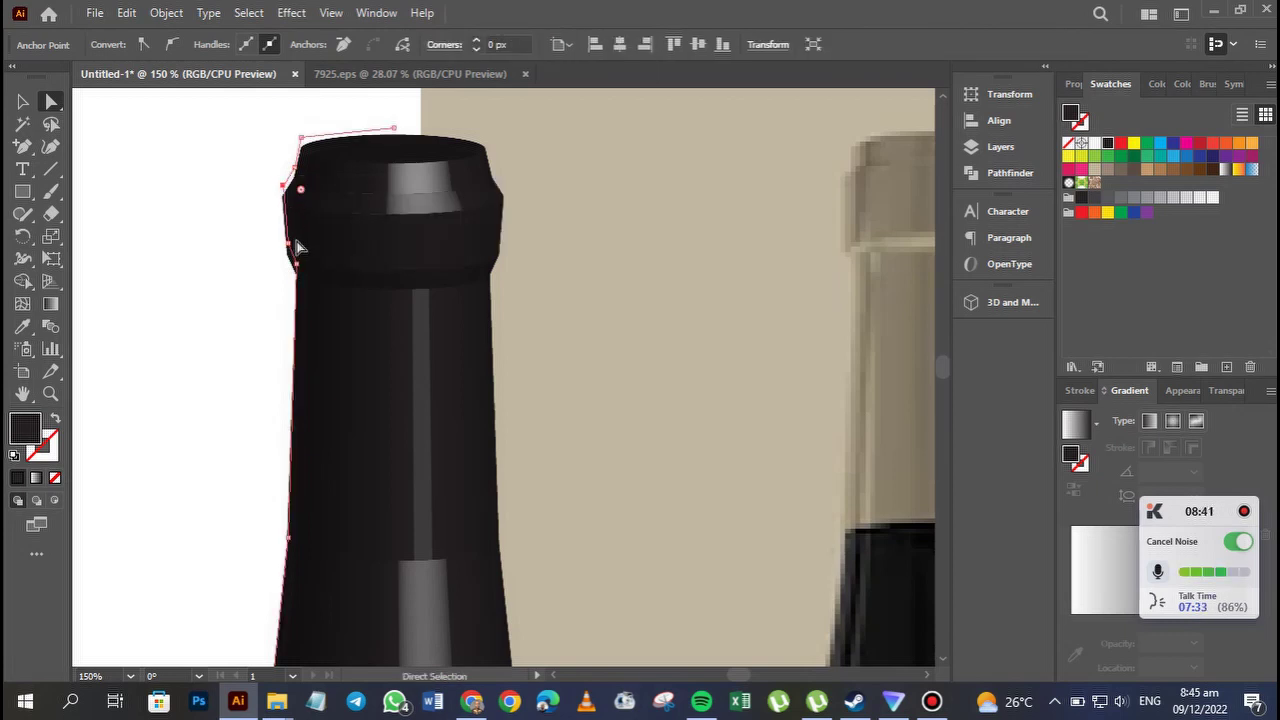
mouse_move(694, 337)
mouse_down()
mouse_move(520, 337)
mouse_move(689, 345)
mouse_up()
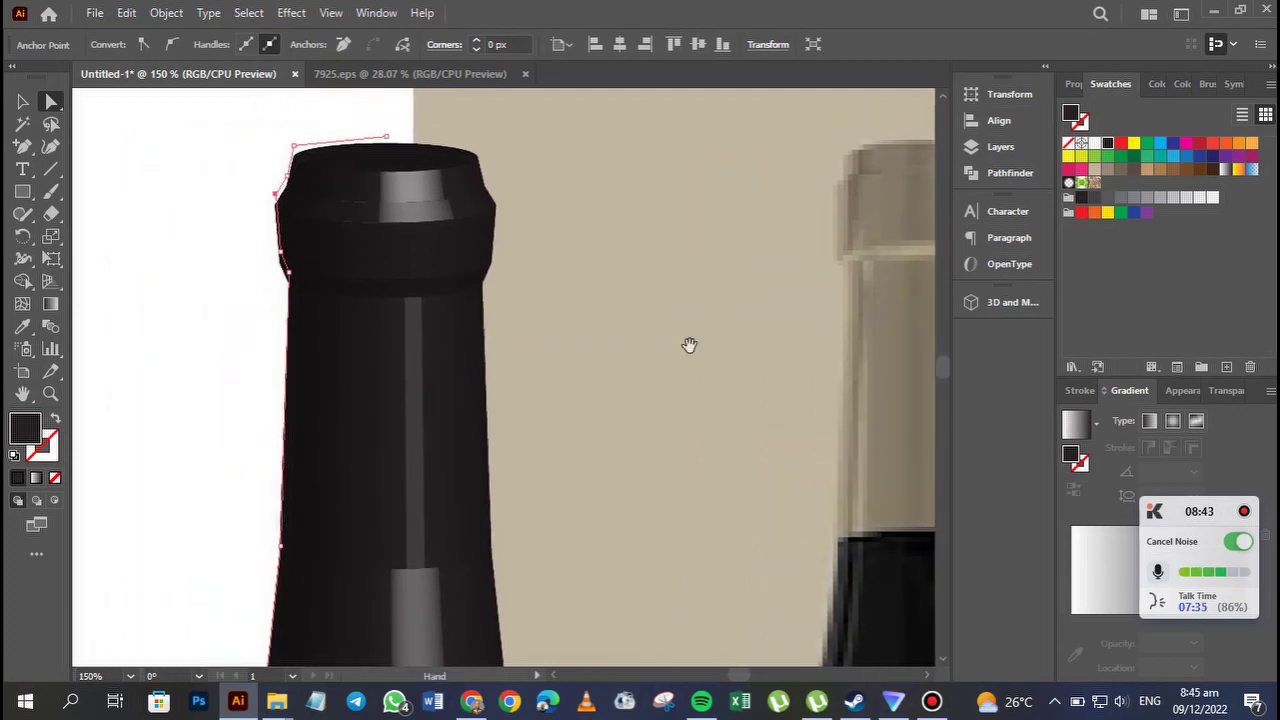
drag(285, 262, 278, 257)
click(280, 258)
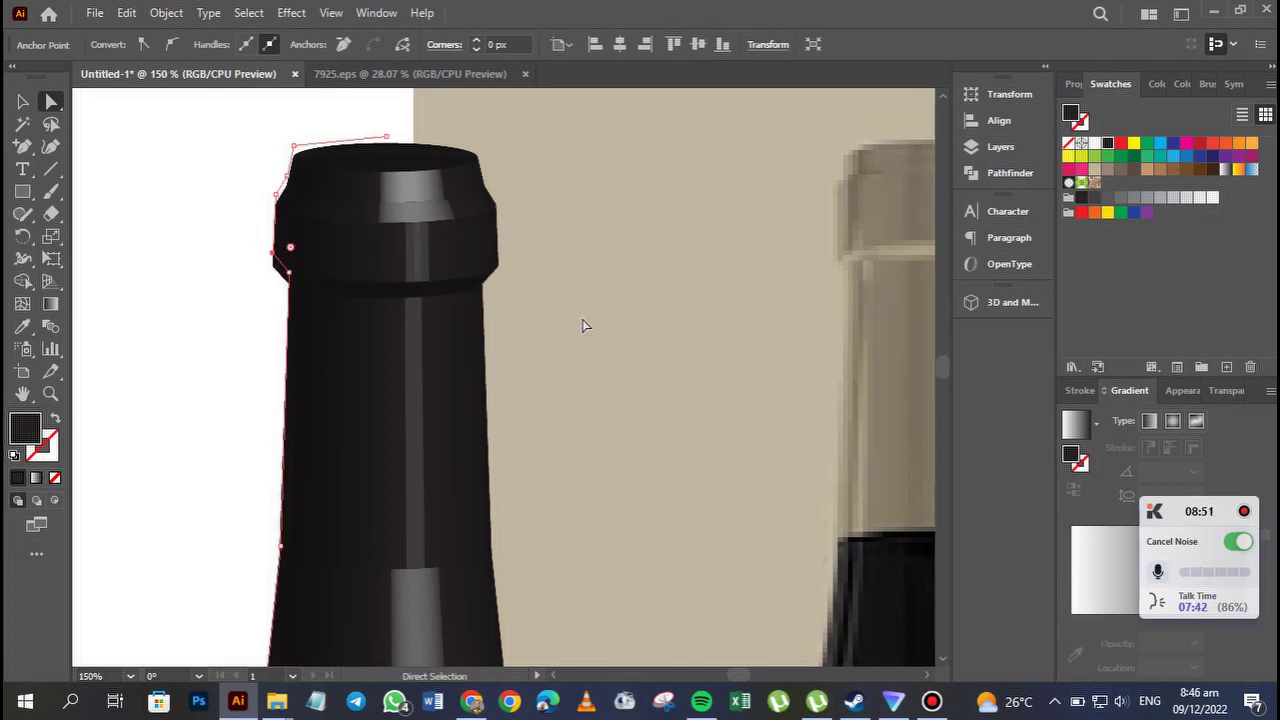
Try nudging the outline's anchor point on the lower part of the neck.
drag(560, 317, 546, 266)
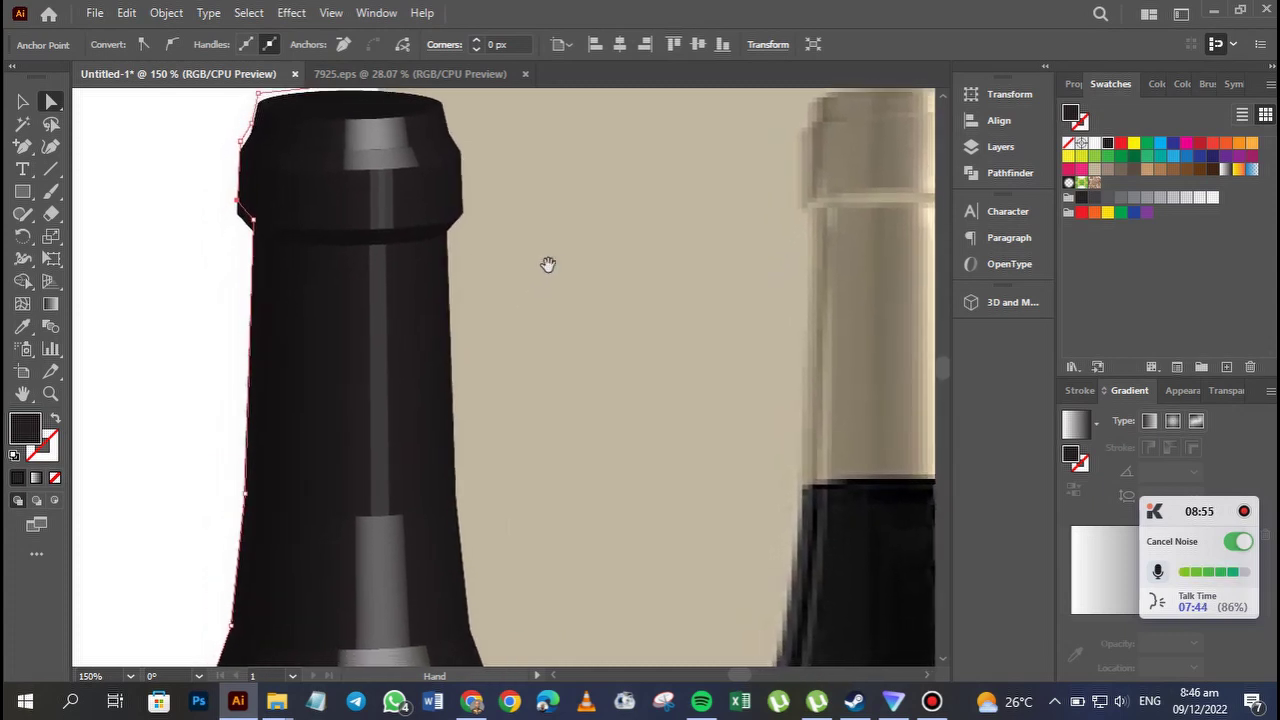
drag(558, 350, 571, 317)
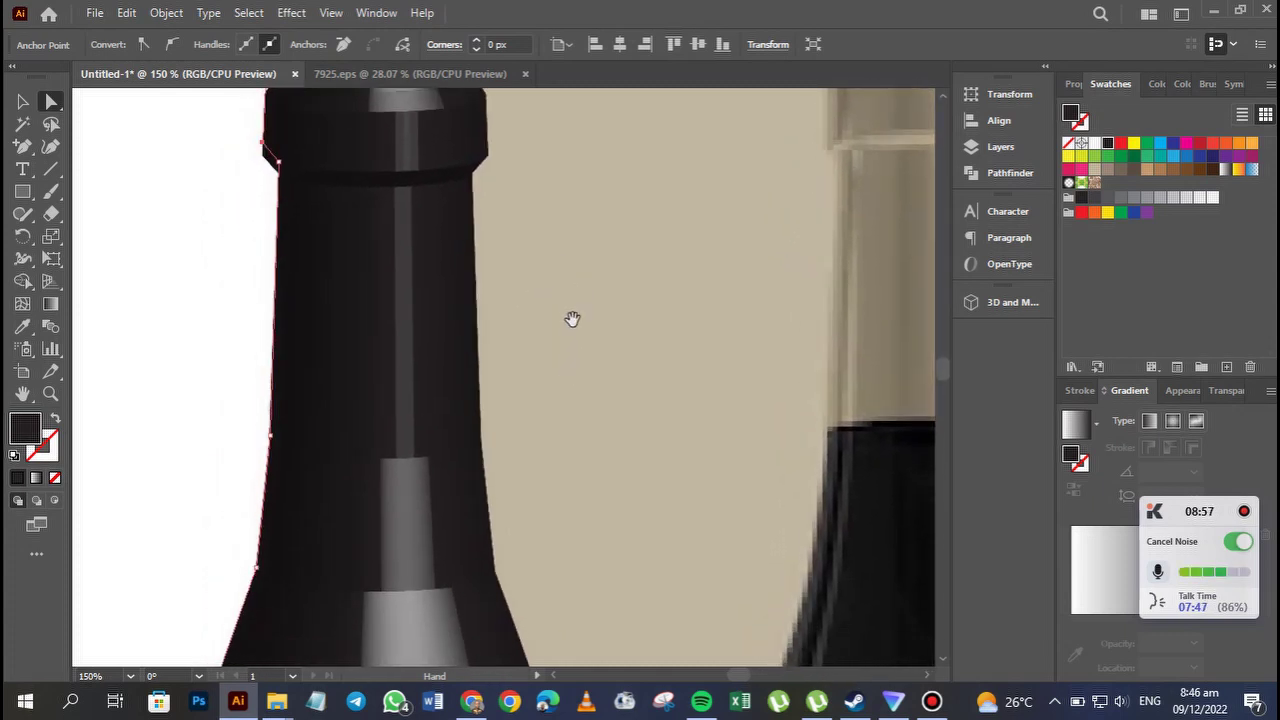
click(272, 438)
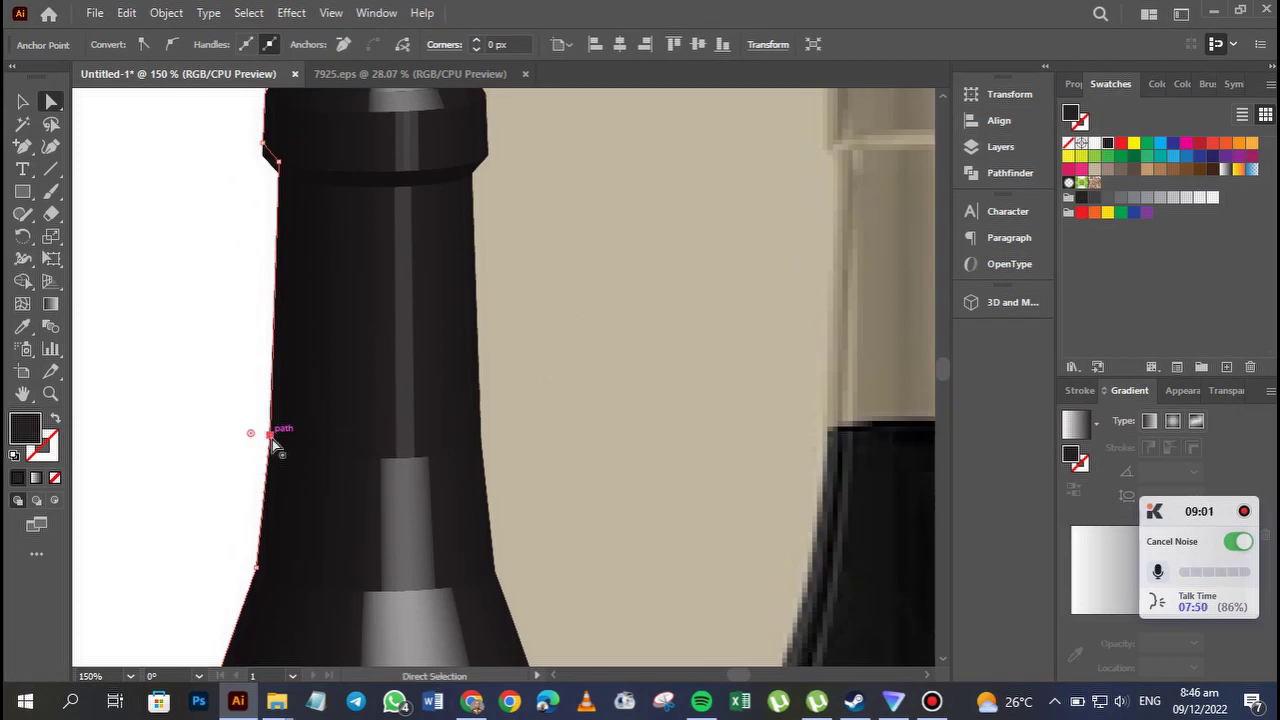
drag(272, 439, 271, 430)
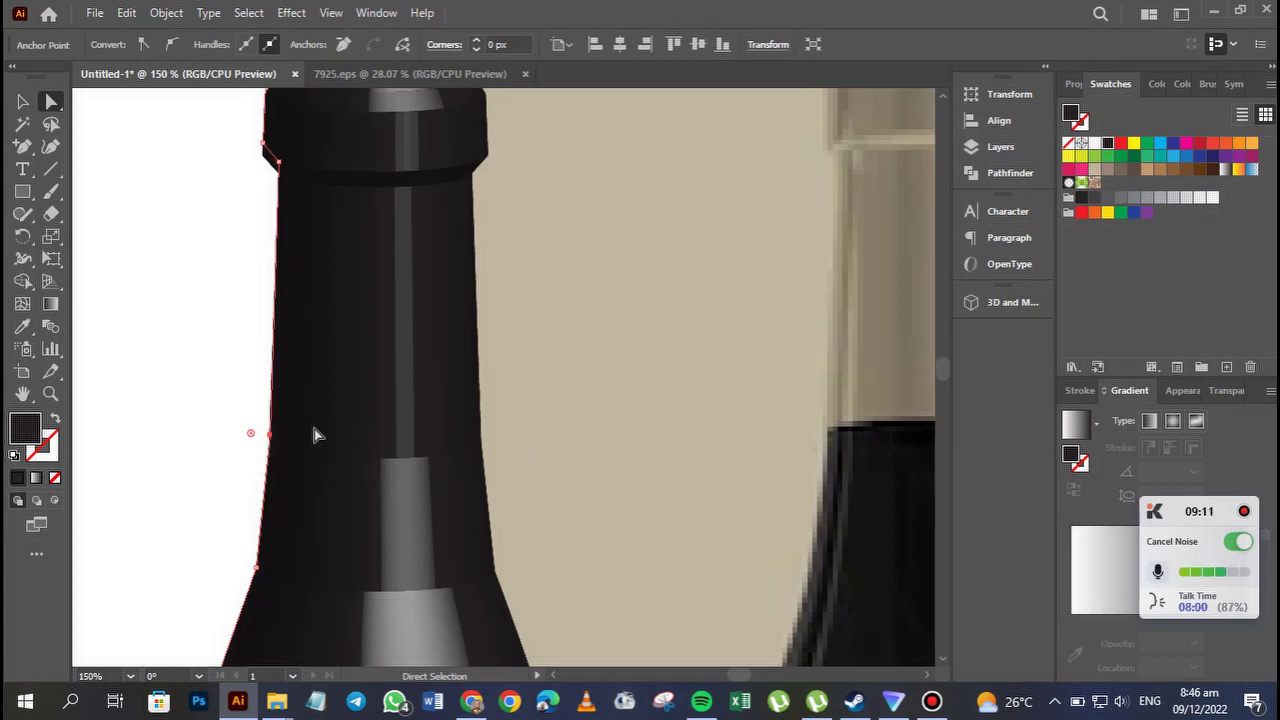
click(271, 437)
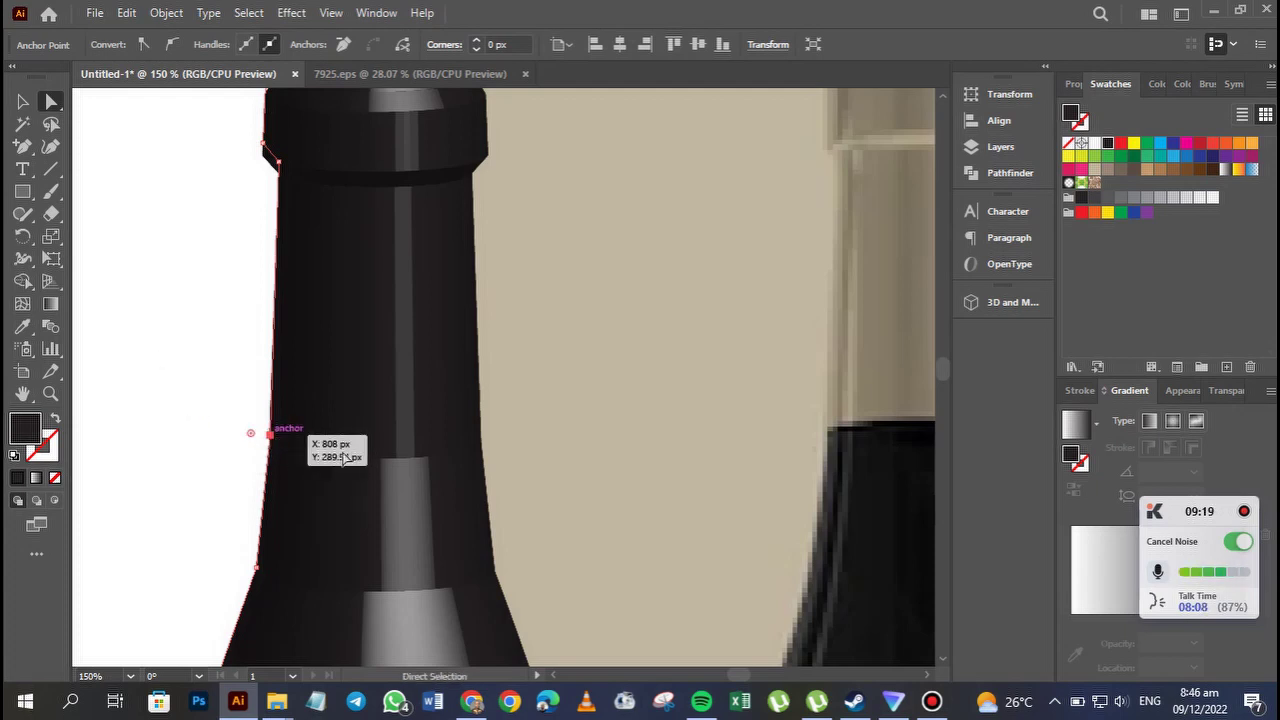
Remove the outline's anchor point at the base of the neck and undo the removal.
key(space)
scroll(397, 485, down, 3)
scroll(430, 332, down, 3)
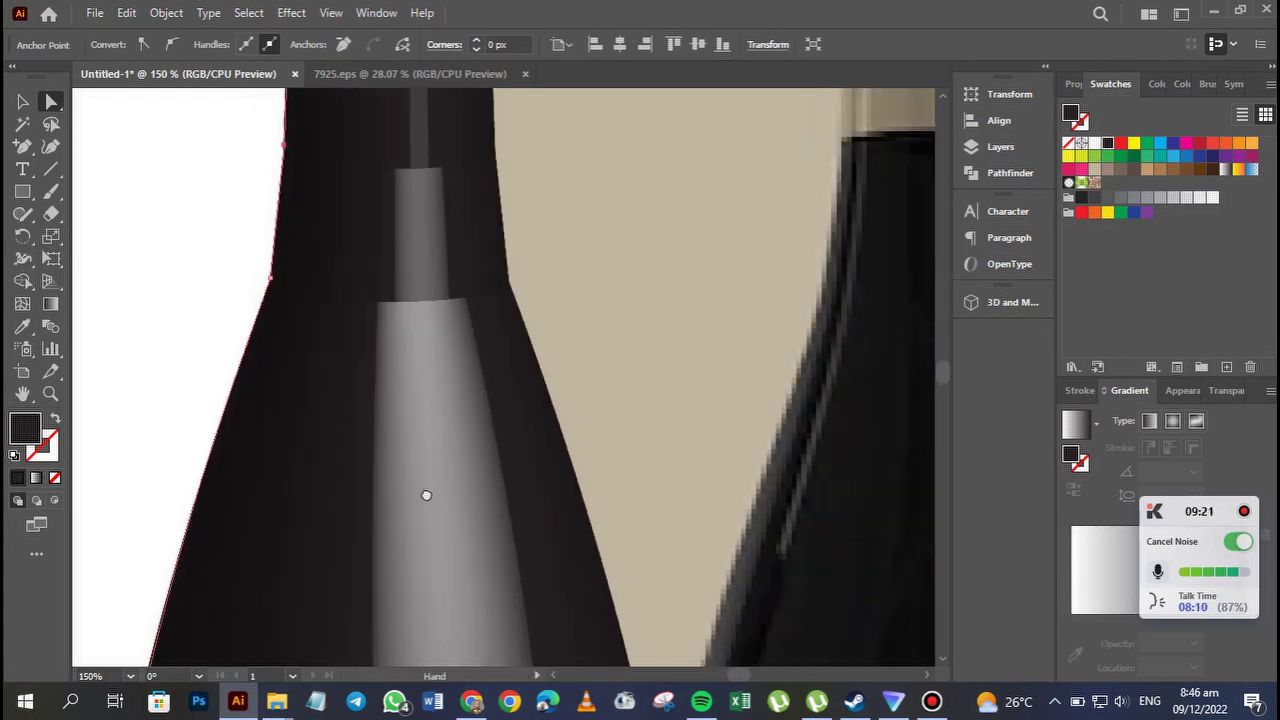
drag(428, 447, 464, 544)
drag(366, 380, 366, 440)
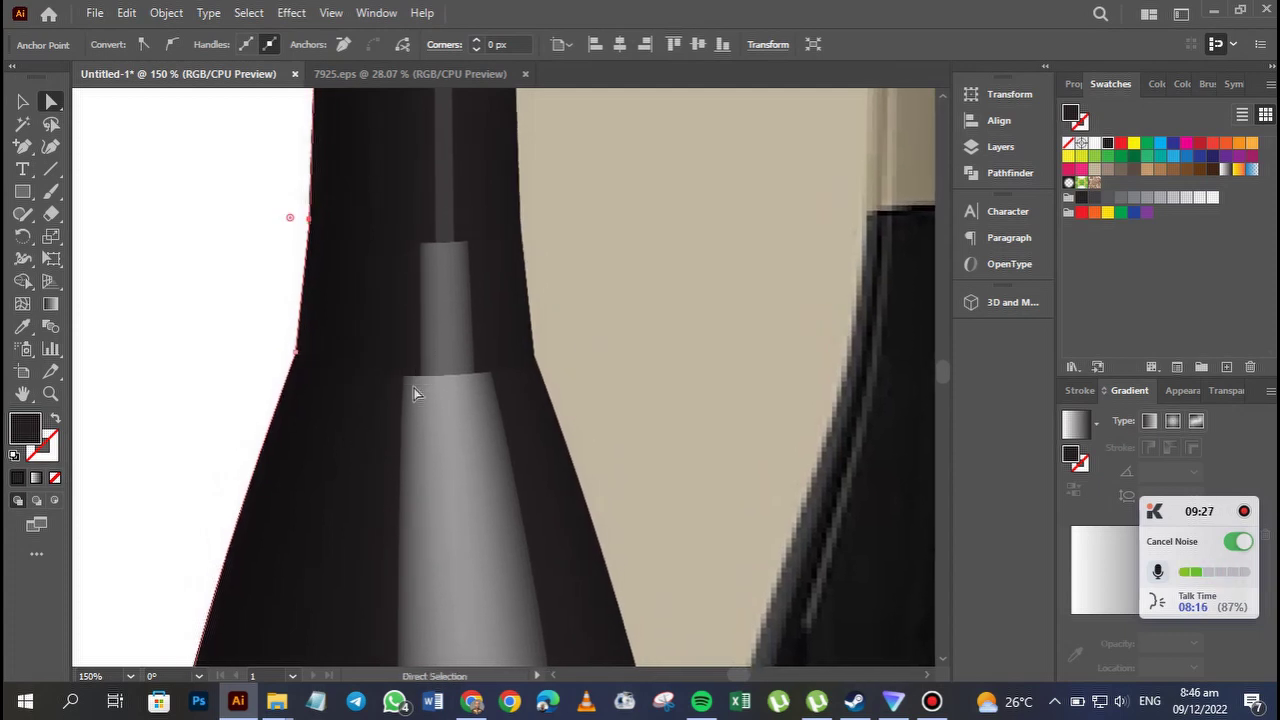
click(295, 353)
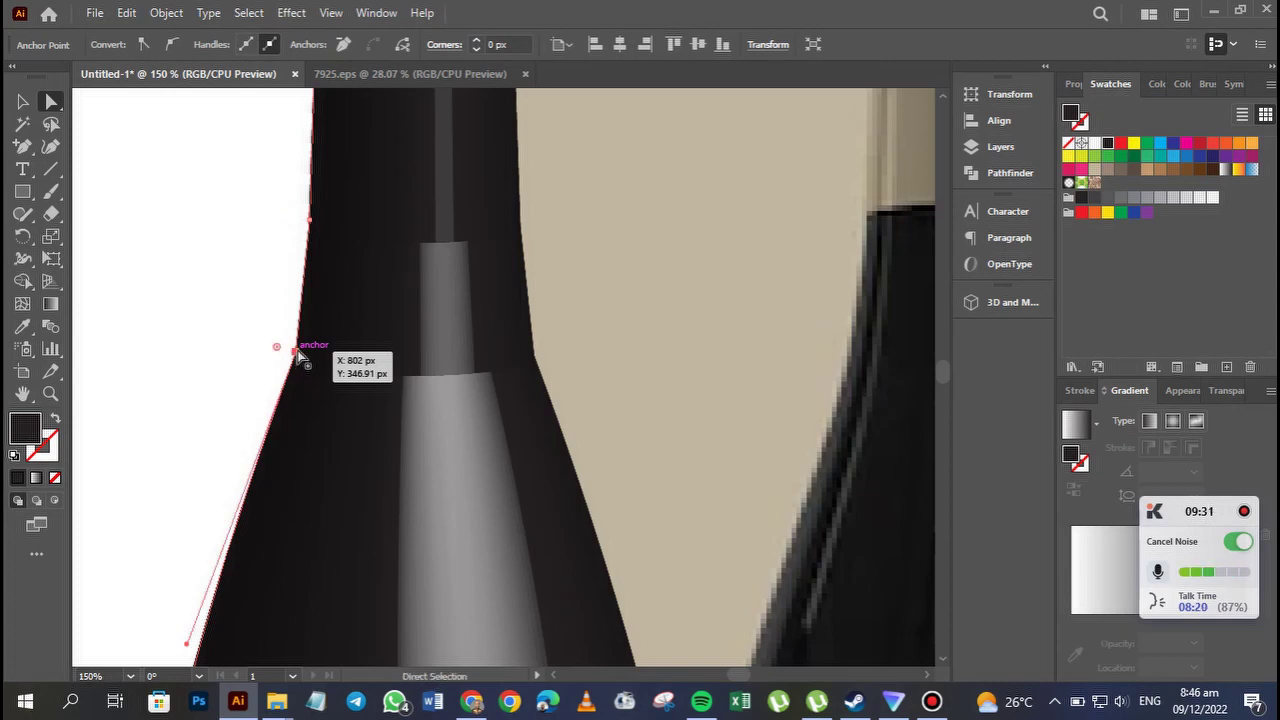
click(343, 46)
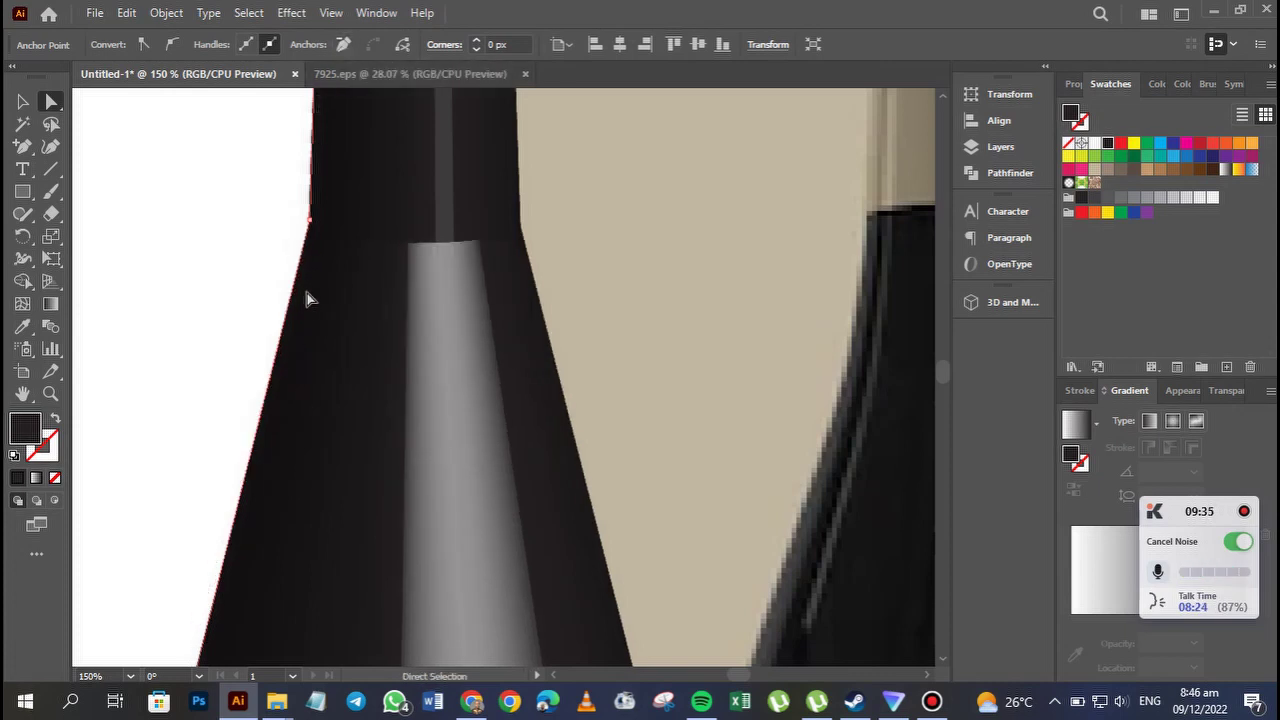
key(ctrl)
key(ctrl+z)
Convert the anchor point at the neck's base to smooth and extend its upper handle up the neck.
click(295, 352)
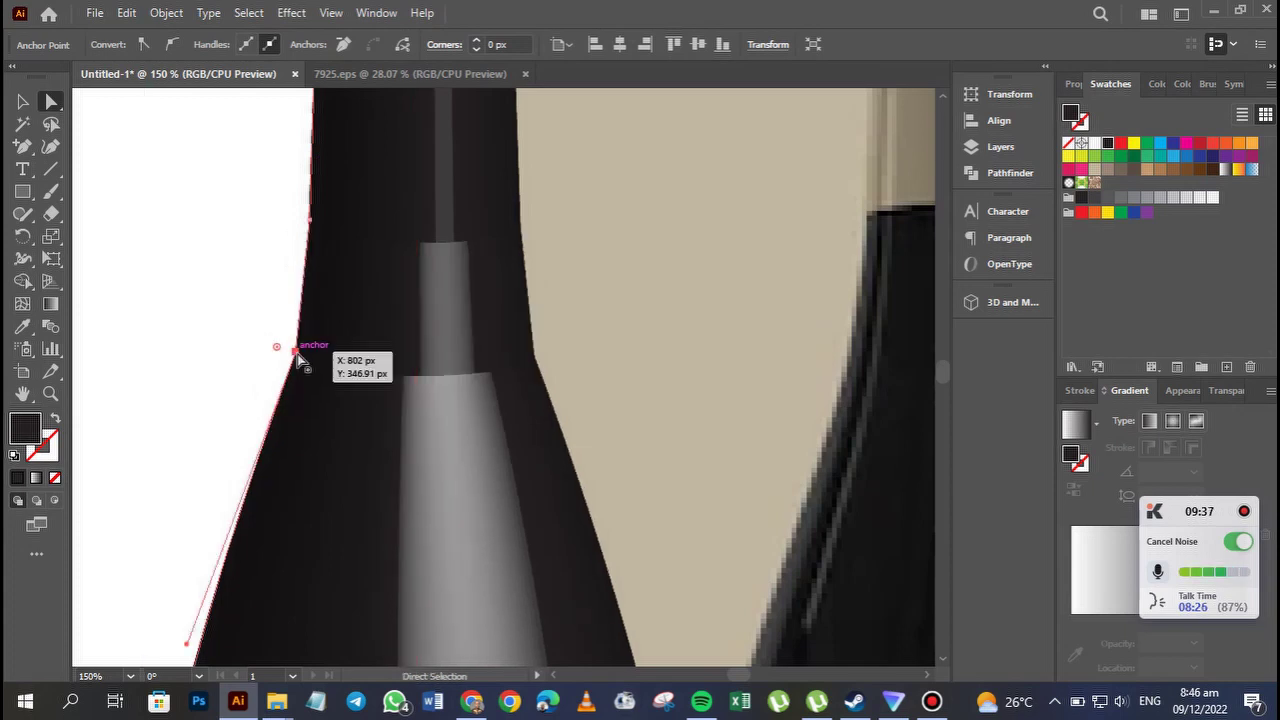
click(167, 46)
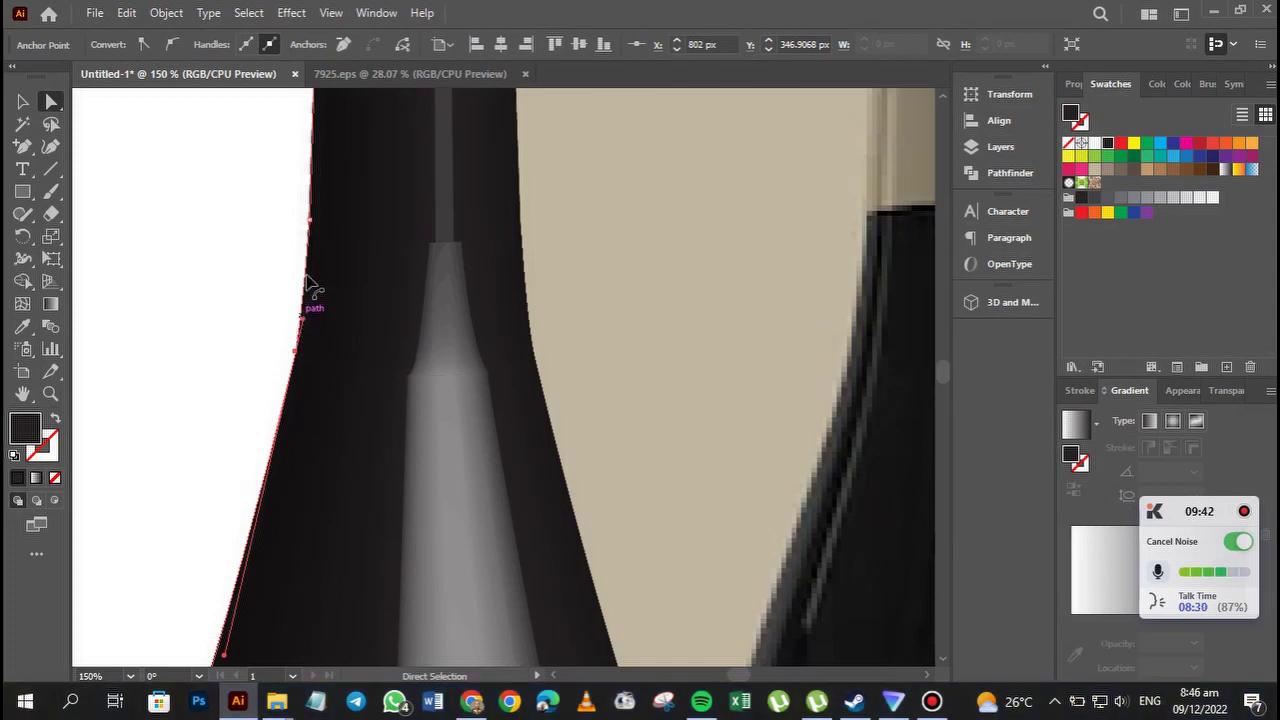
click(300, 340)
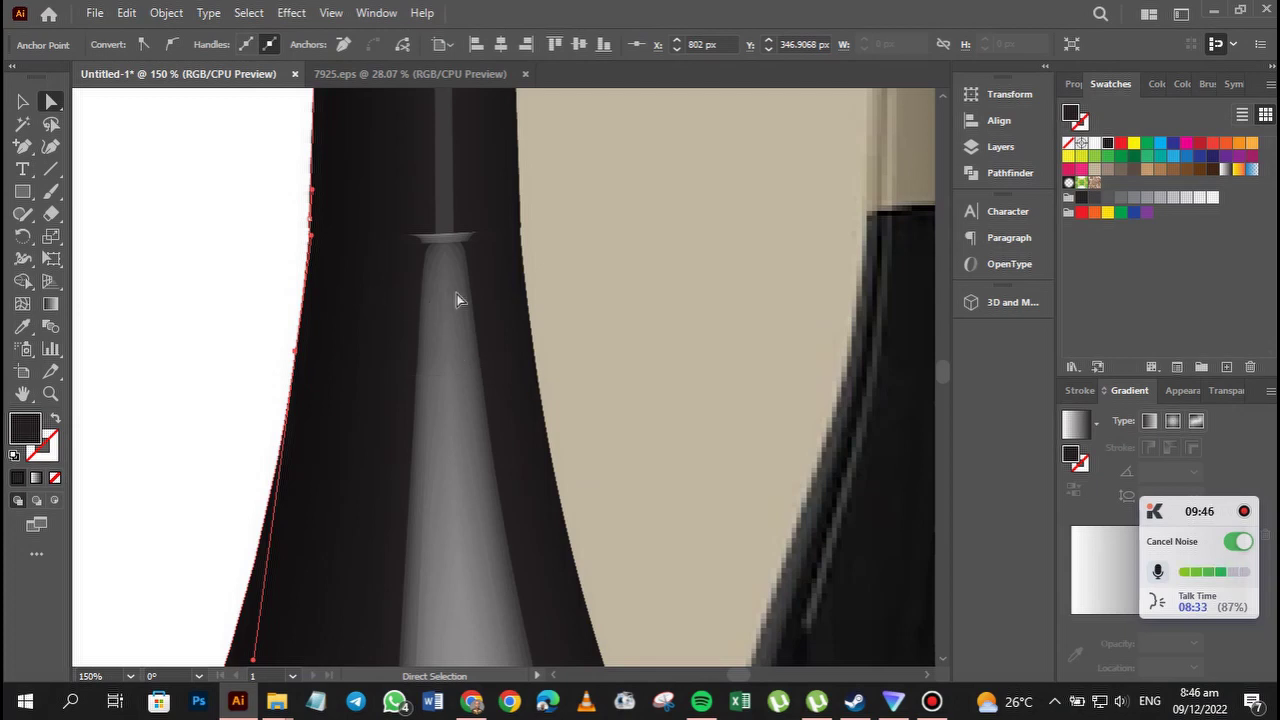
Convert the anchor point where the shoulder meets the body to smooth and lengthen both its handles to round the shoulder.
drag(441, 449, 413, 277)
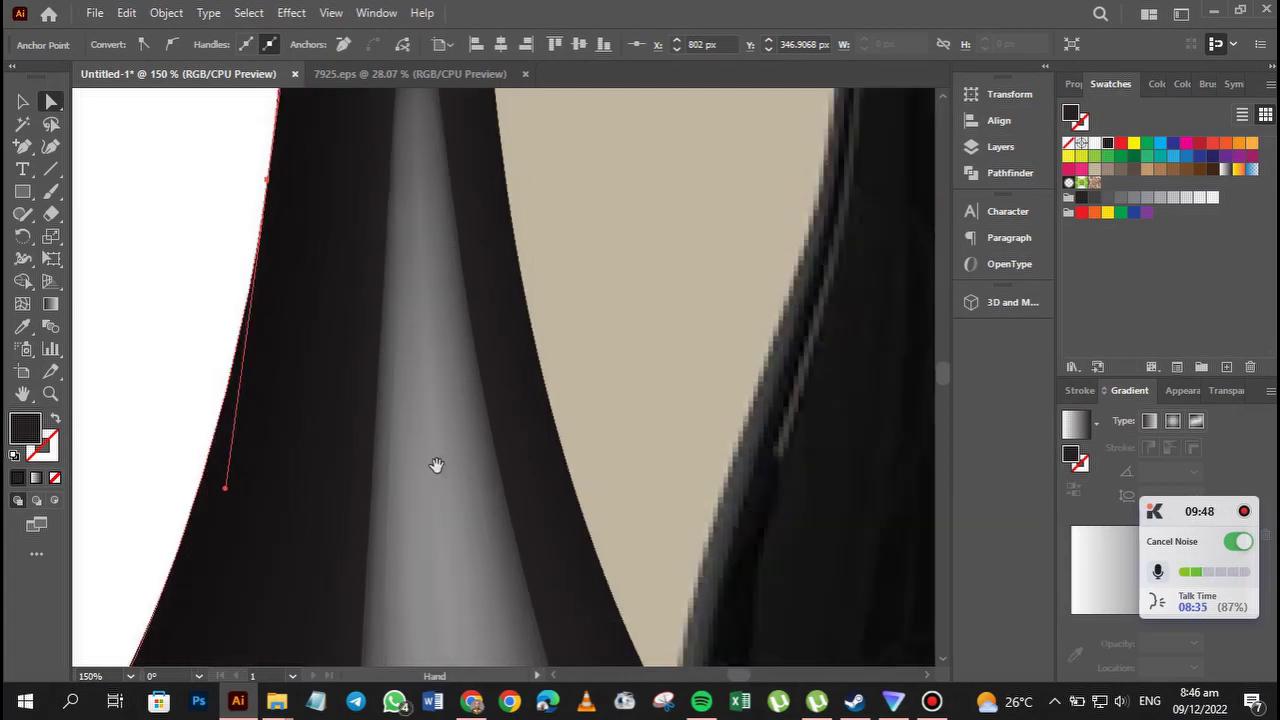
drag(436, 465, 431, 306)
drag(417, 391, 432, 316)
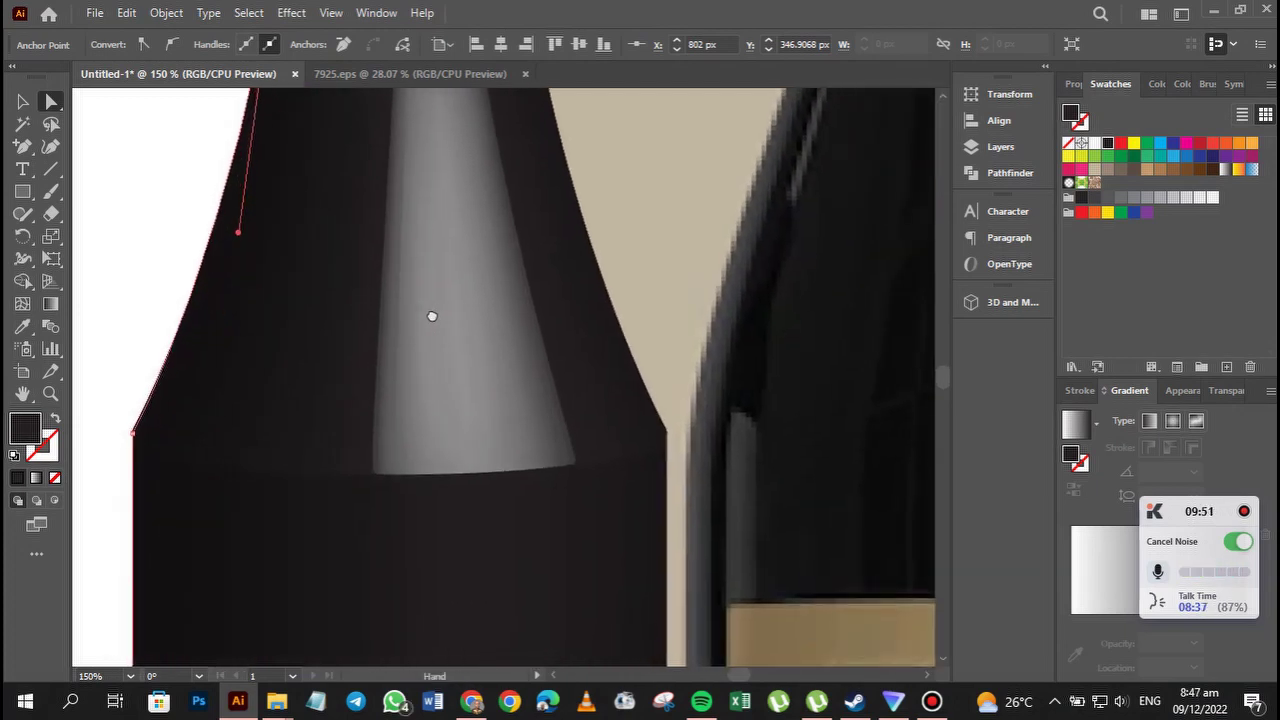
click(133, 435)
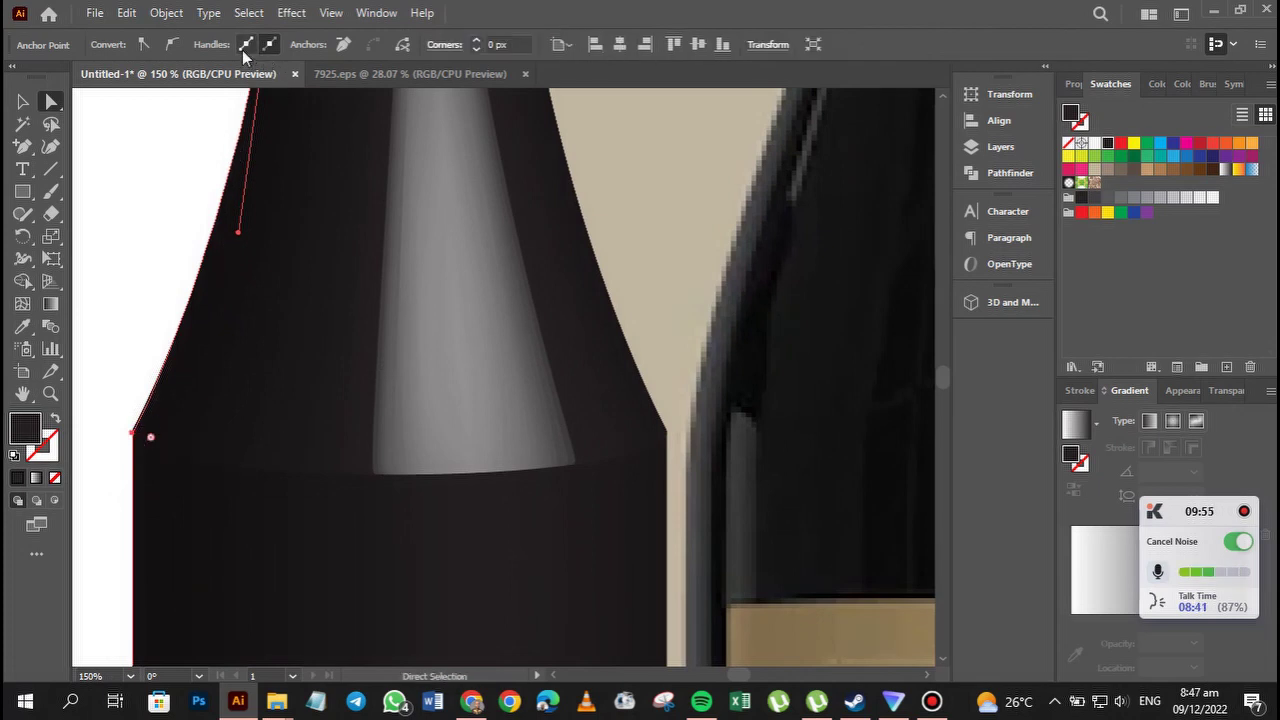
click(170, 45)
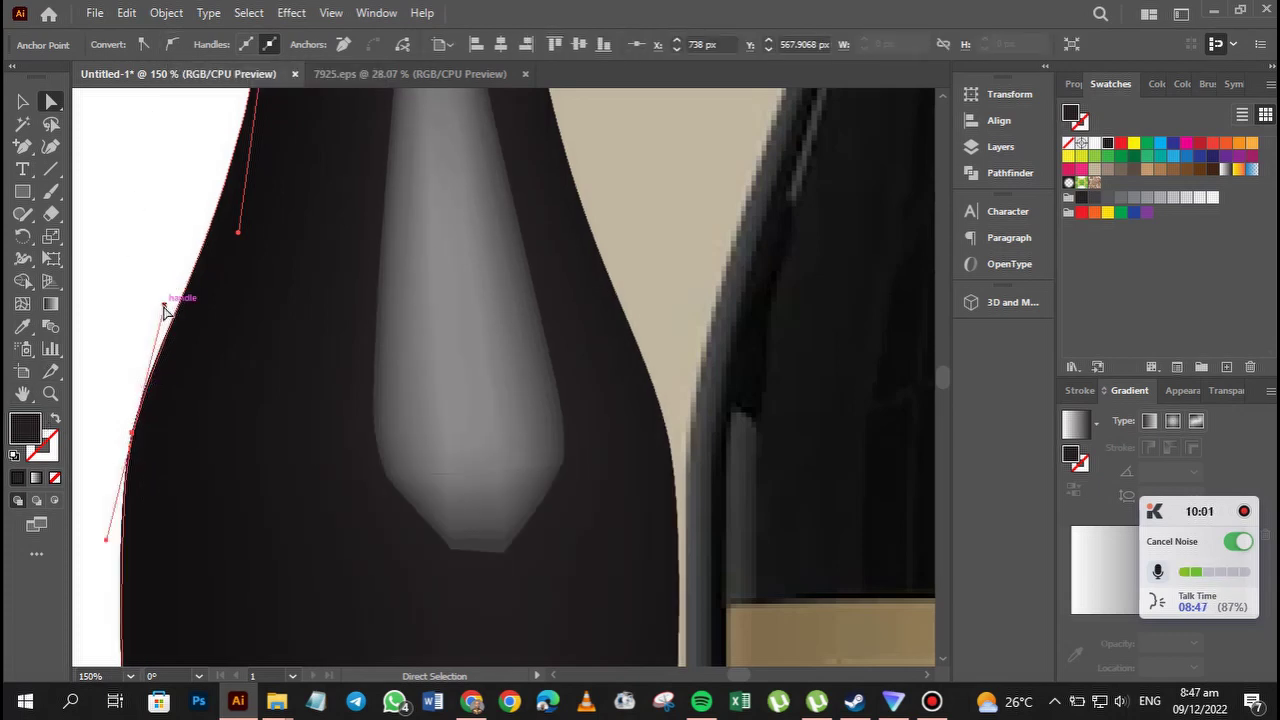
drag(166, 309, 167, 290)
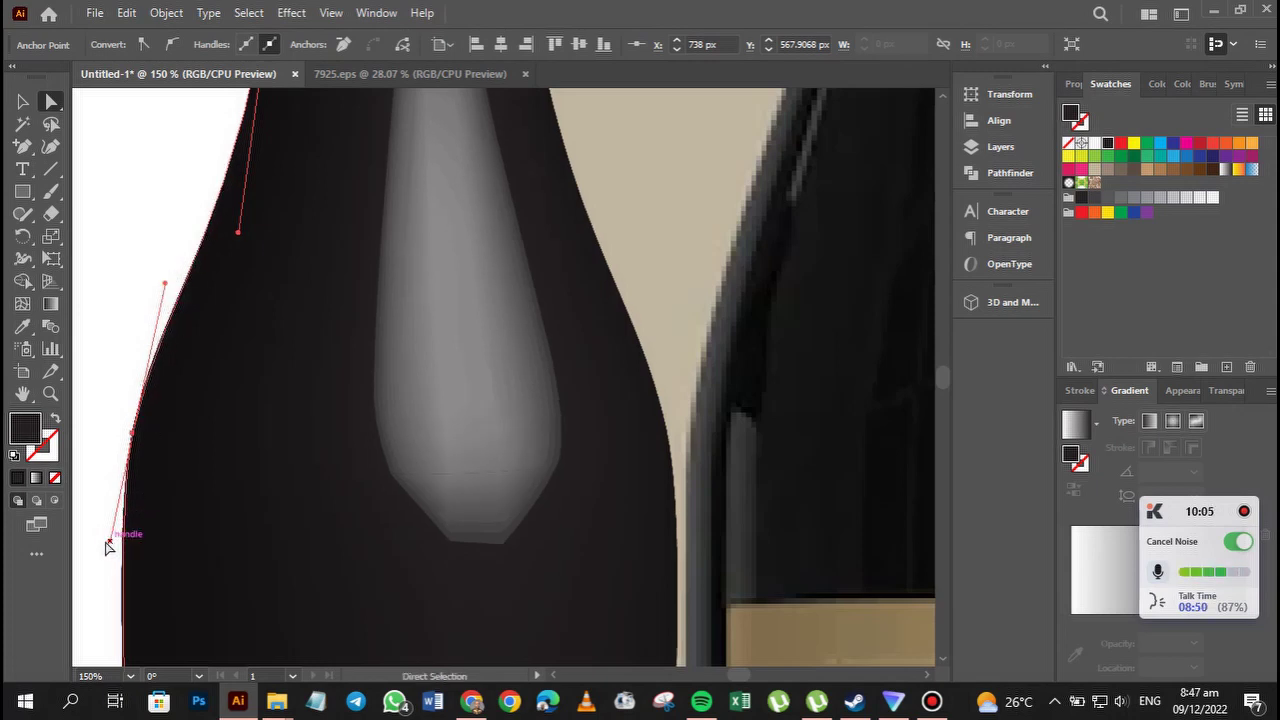
drag(109, 547, 111, 576)
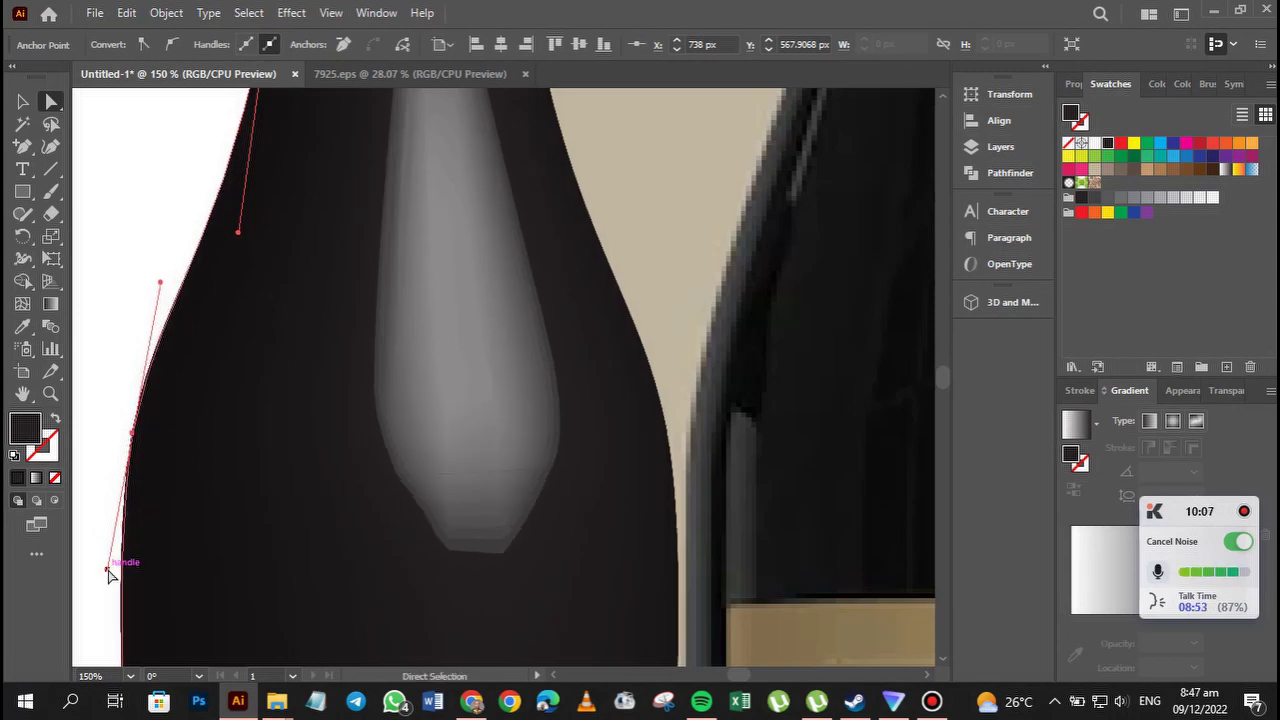
Remove the outline's anchor point partway down the straight side of the bottle body.
key(ctrl+minus)
key(ctrl+minus)
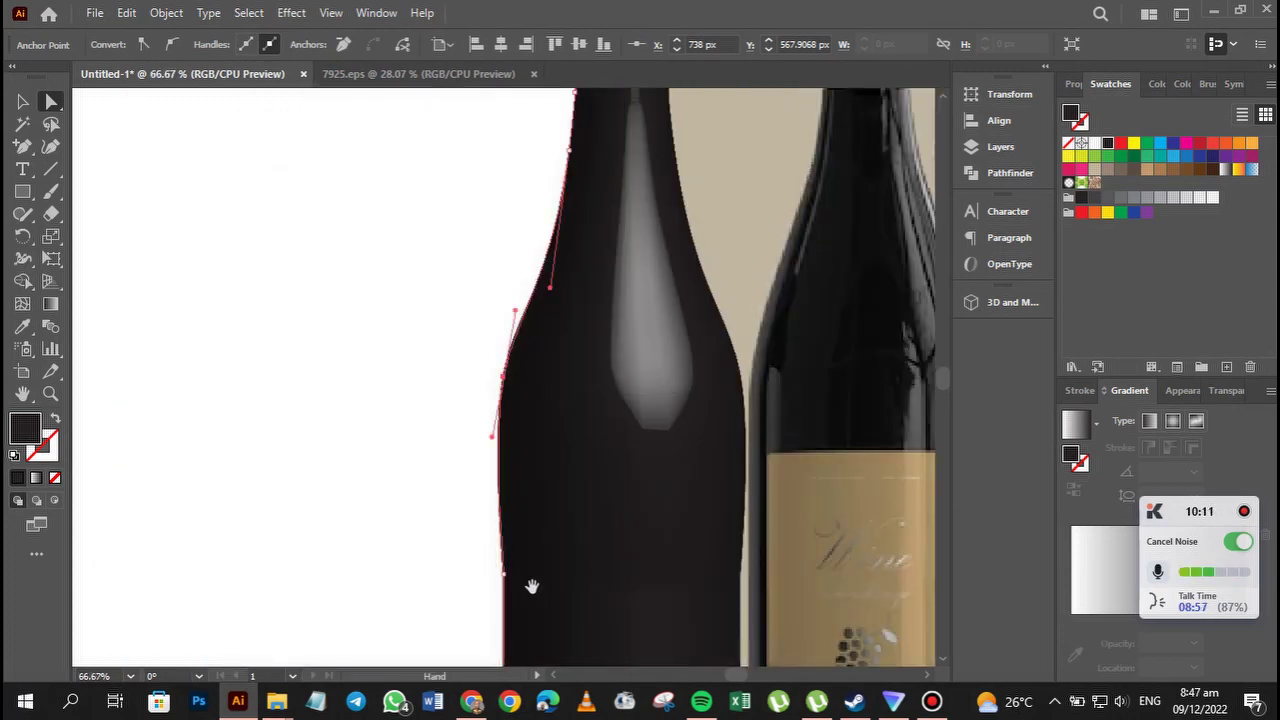
drag(531, 586, 427, 356)
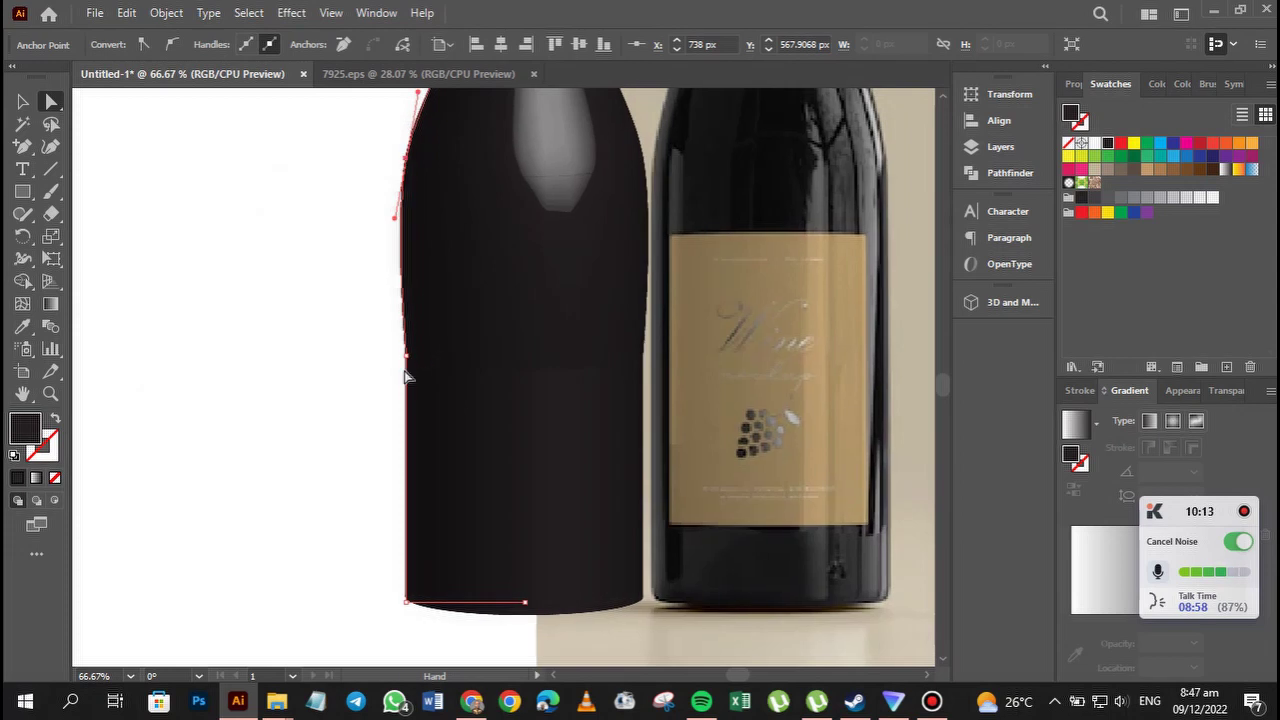
click(408, 357)
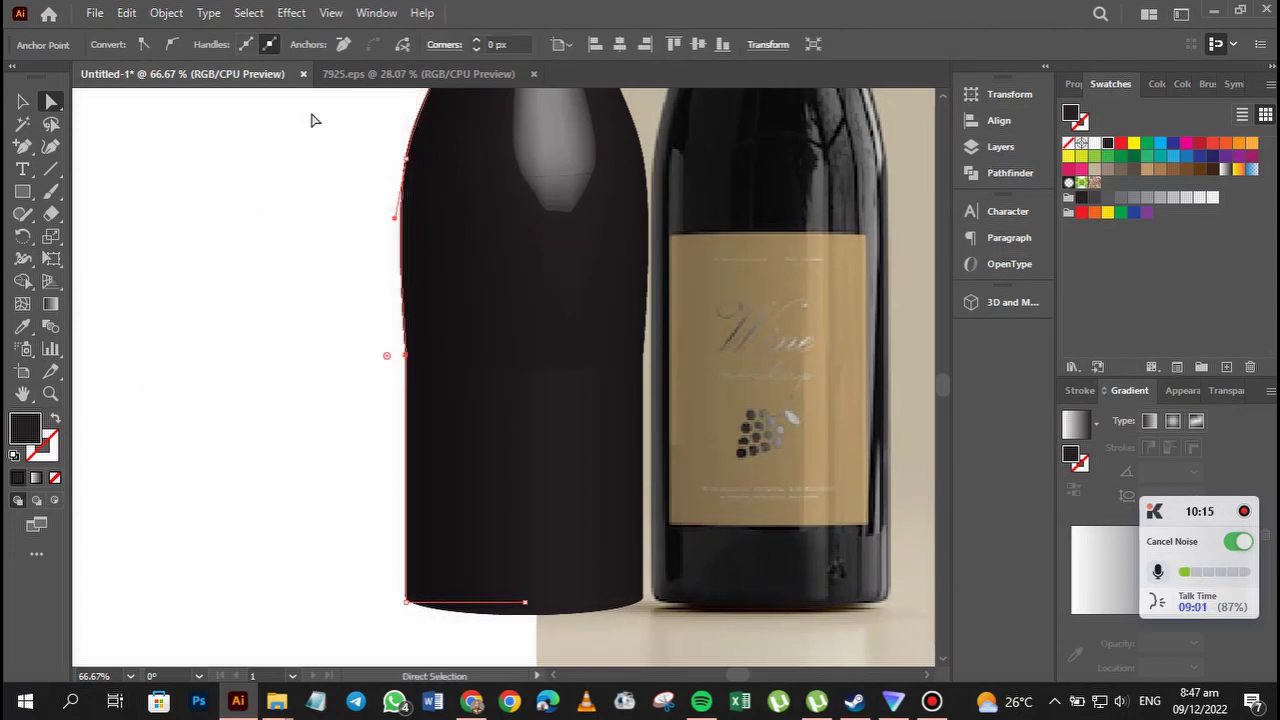
click(344, 44)
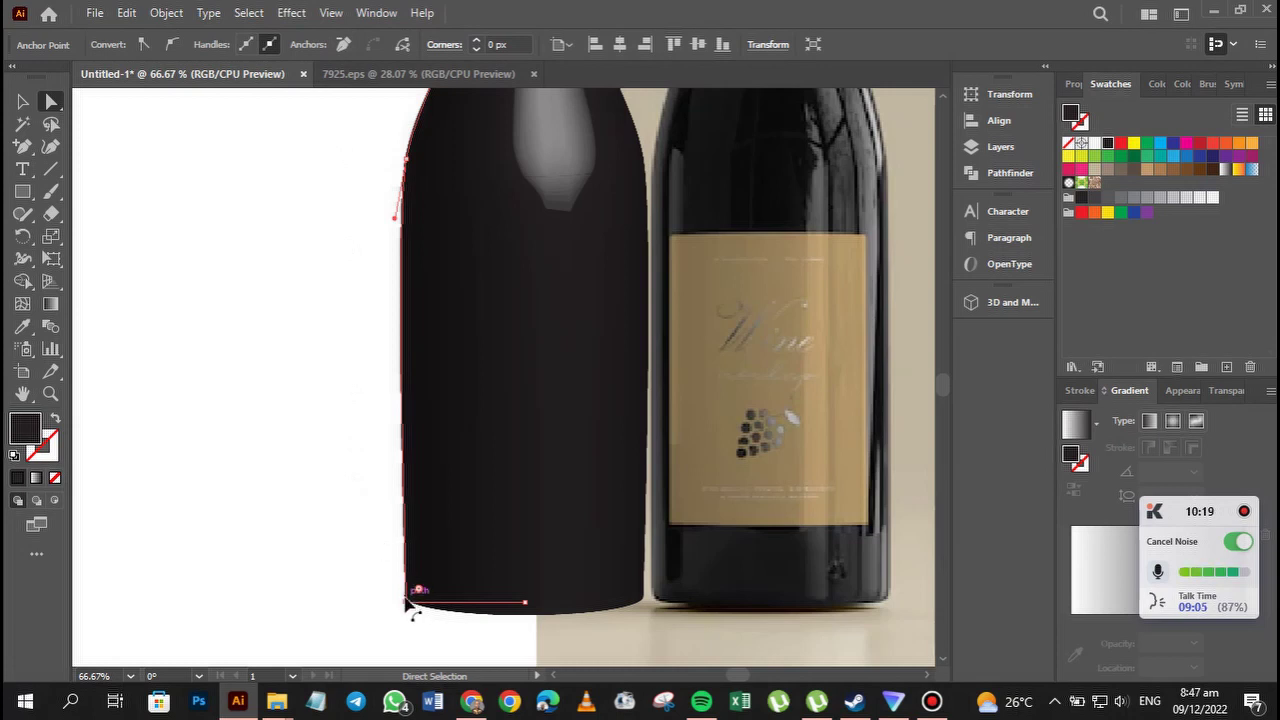
Move the outline's bottom corner anchor point slightly inward to taper the bottle's base.
scroll(380, 520, right, 3)
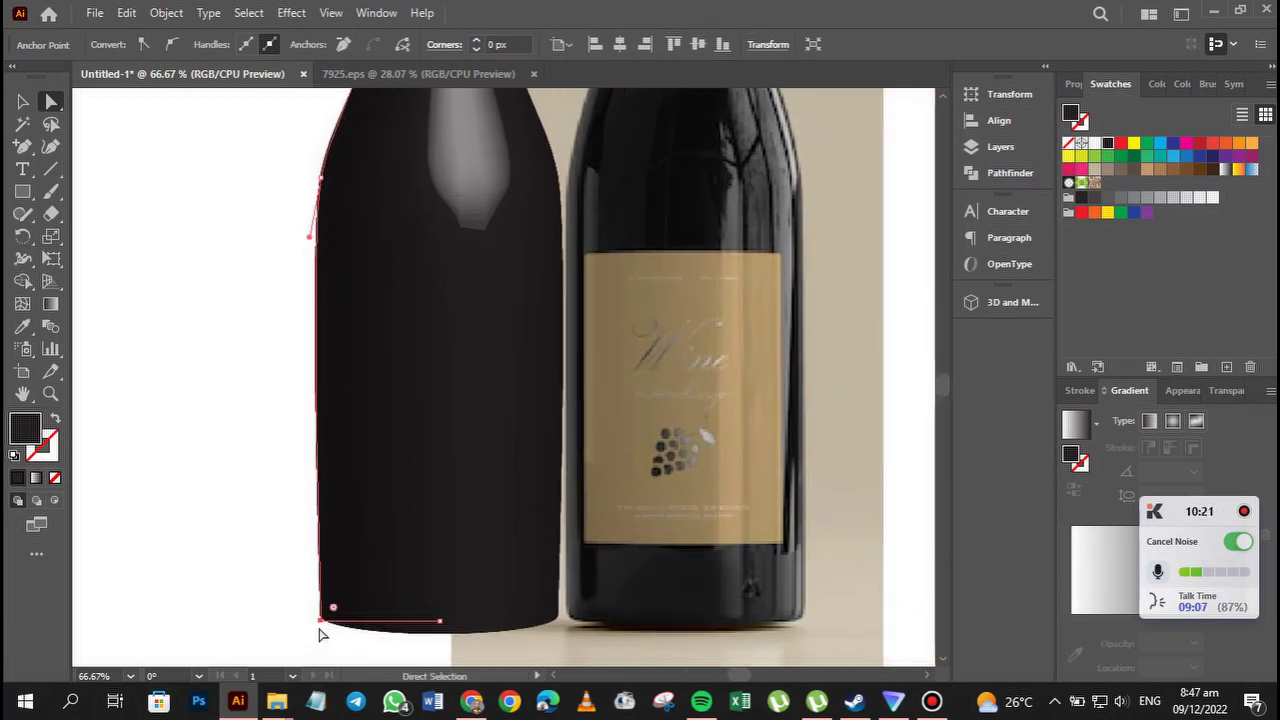
click(321, 621)
drag(322, 624, 333, 622)
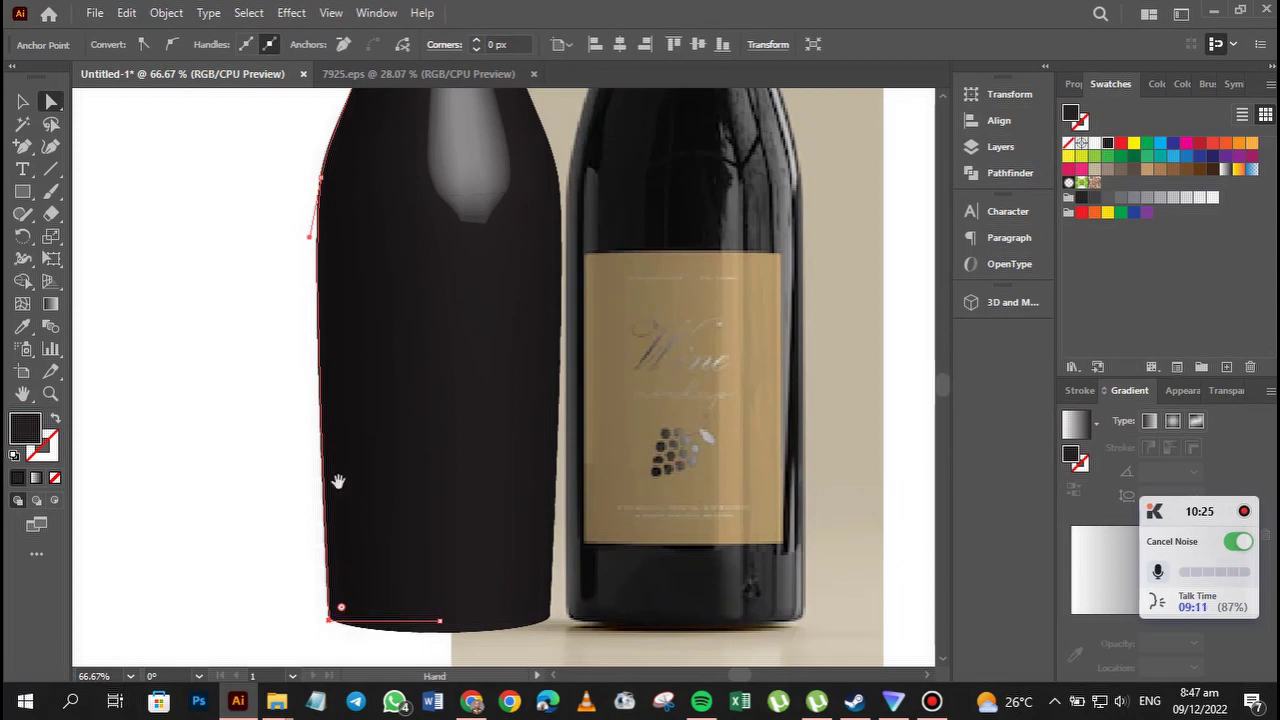
Round the outline's bottom corner with a radius of about 22 px.
scroll(338, 500, up, 3)
scroll(338, 504, down, 3)
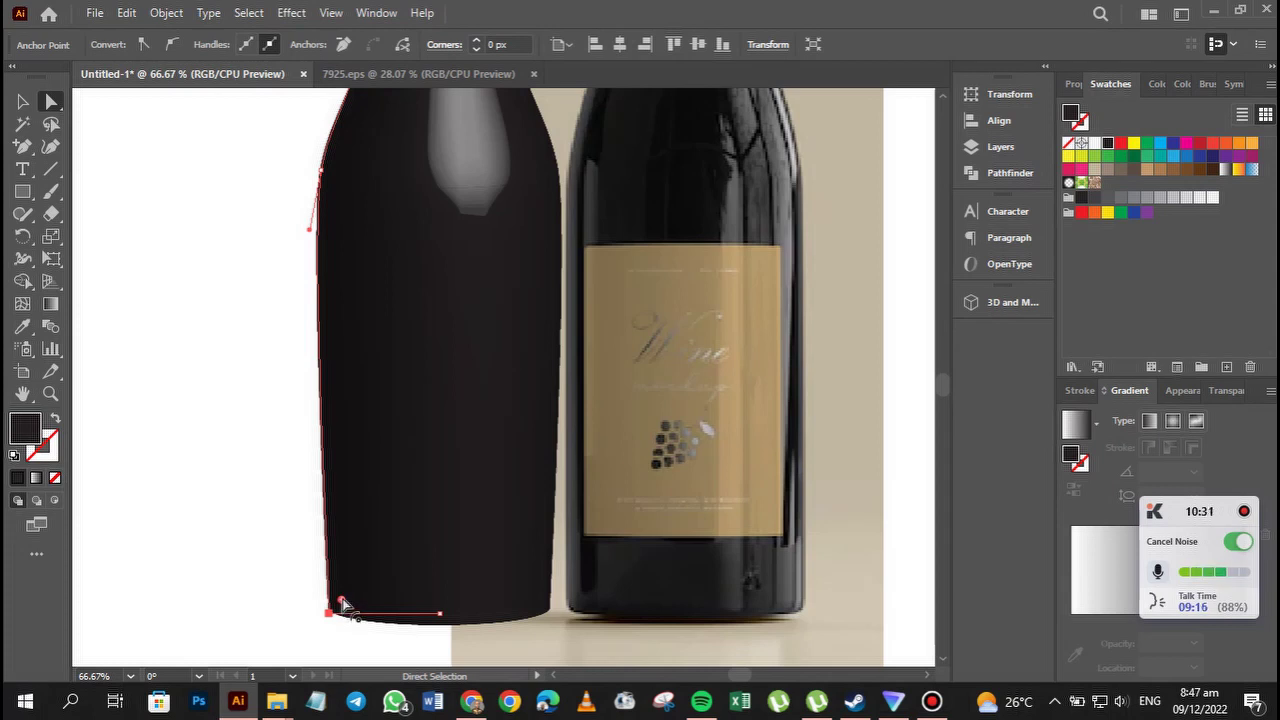
drag(342, 603, 347, 591)
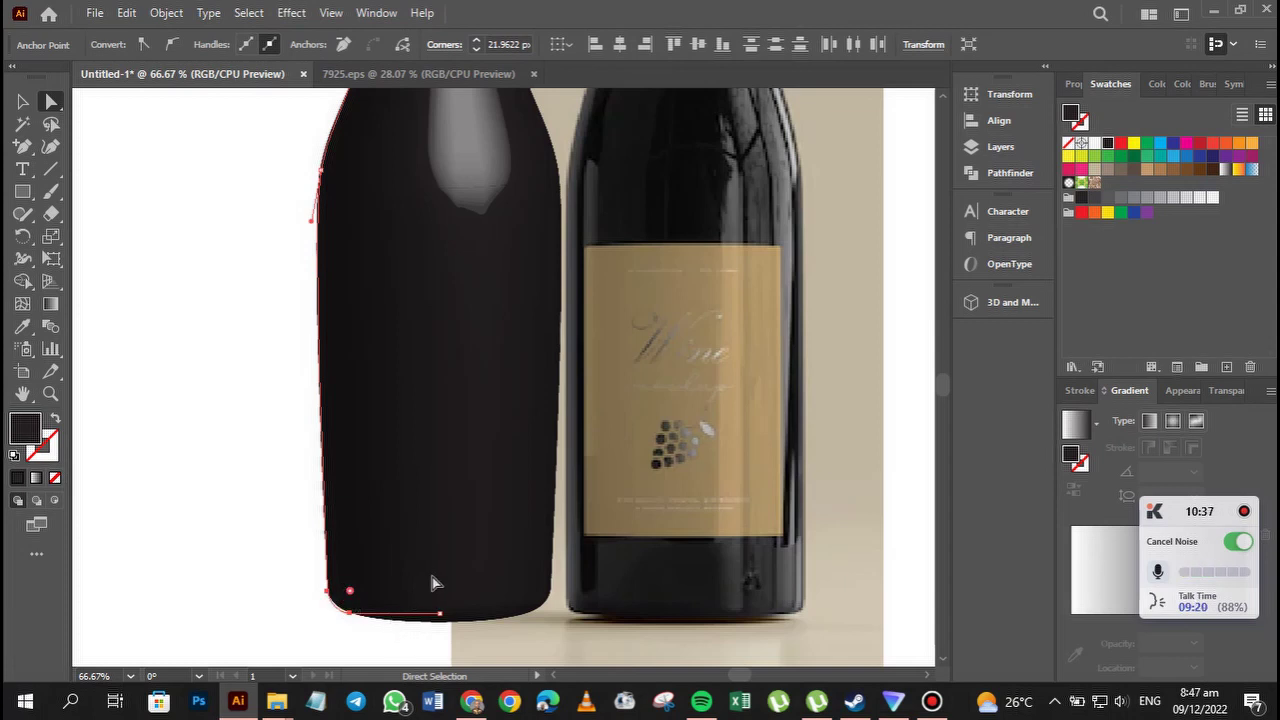
Add an anchor point on the base line beside the rounded corner and move it slightly down to Y 1004 px.
drag(420, 578, 420, 498)
key(ctrl+equal)
key(ctrl+equal)
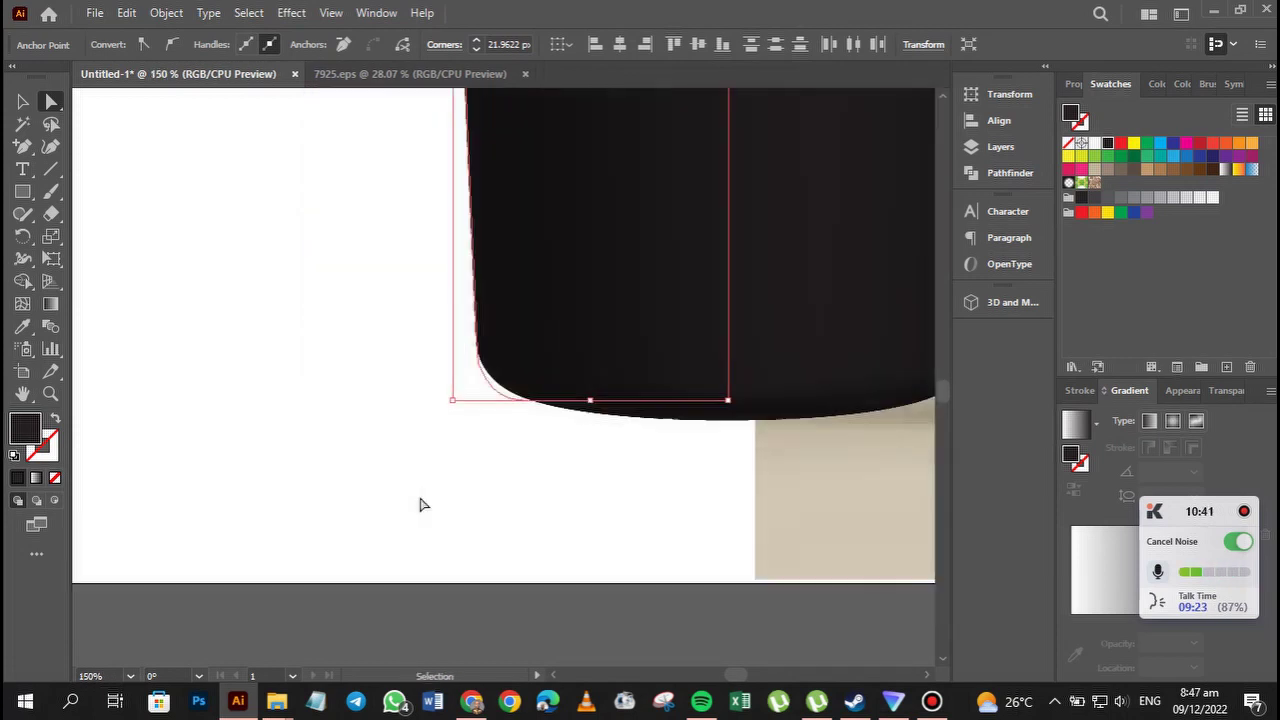
key(a)
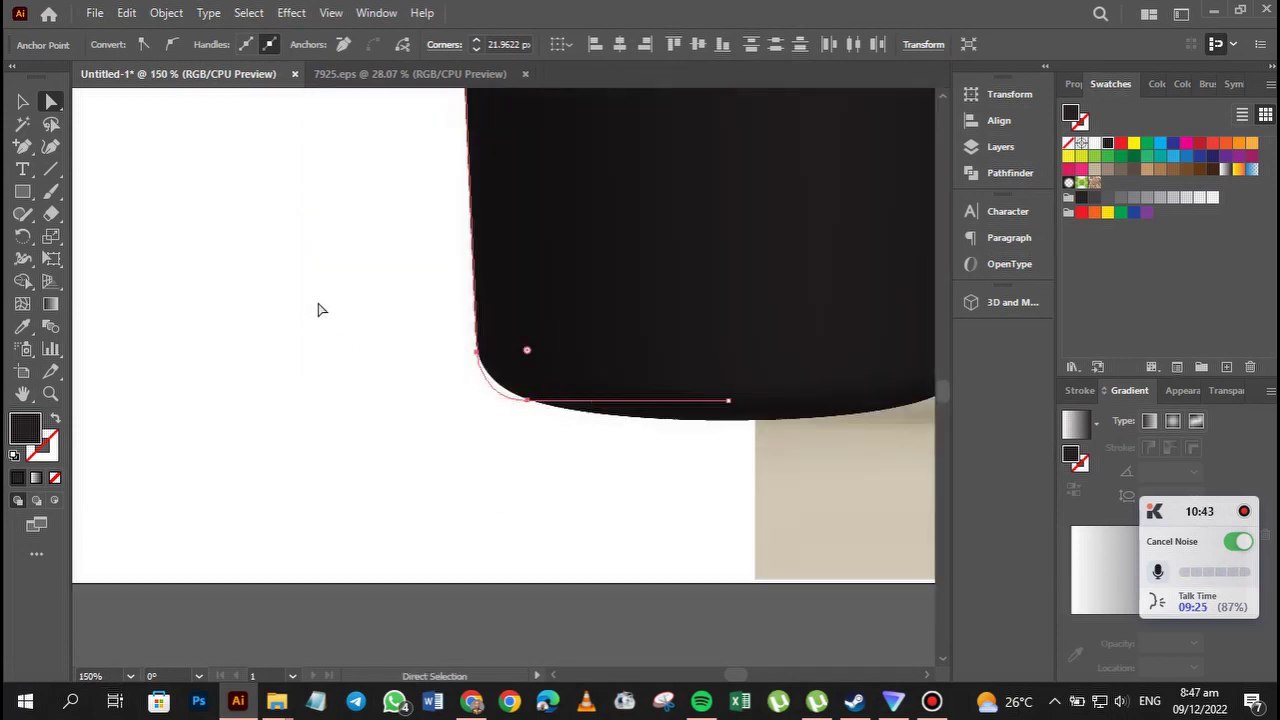
click(22, 146)
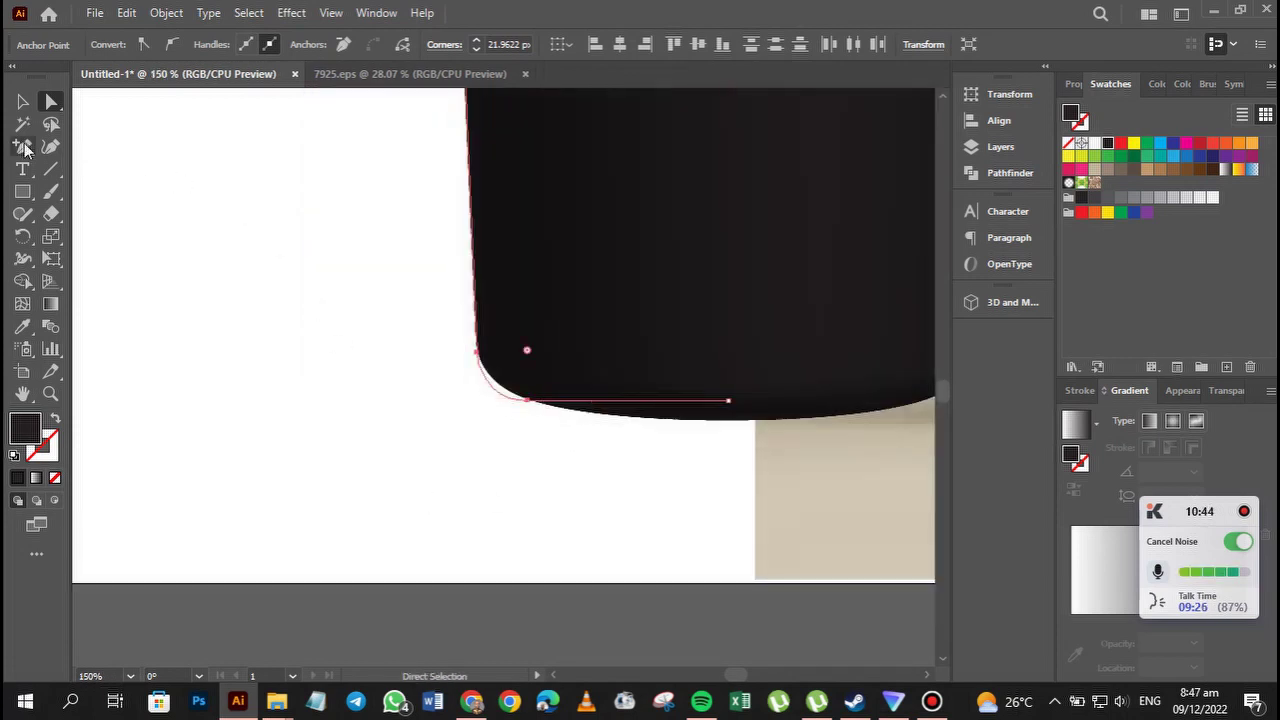
click(544, 401)
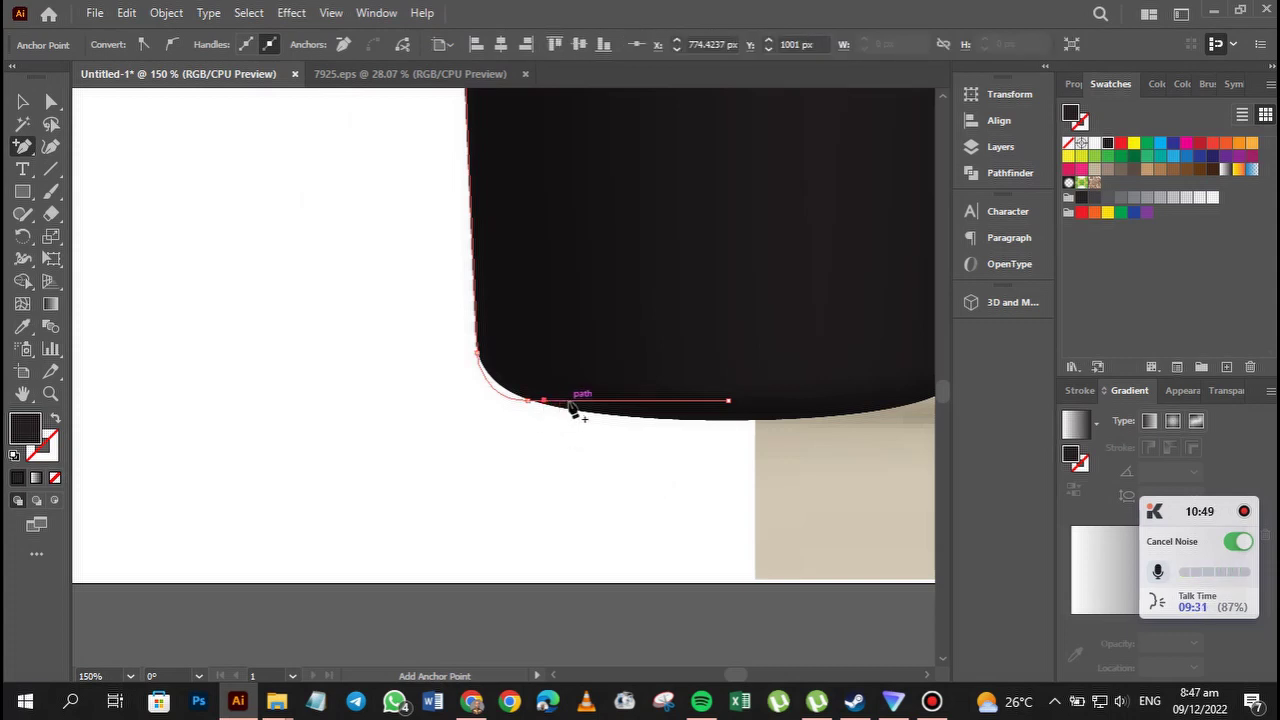
click(52, 104)
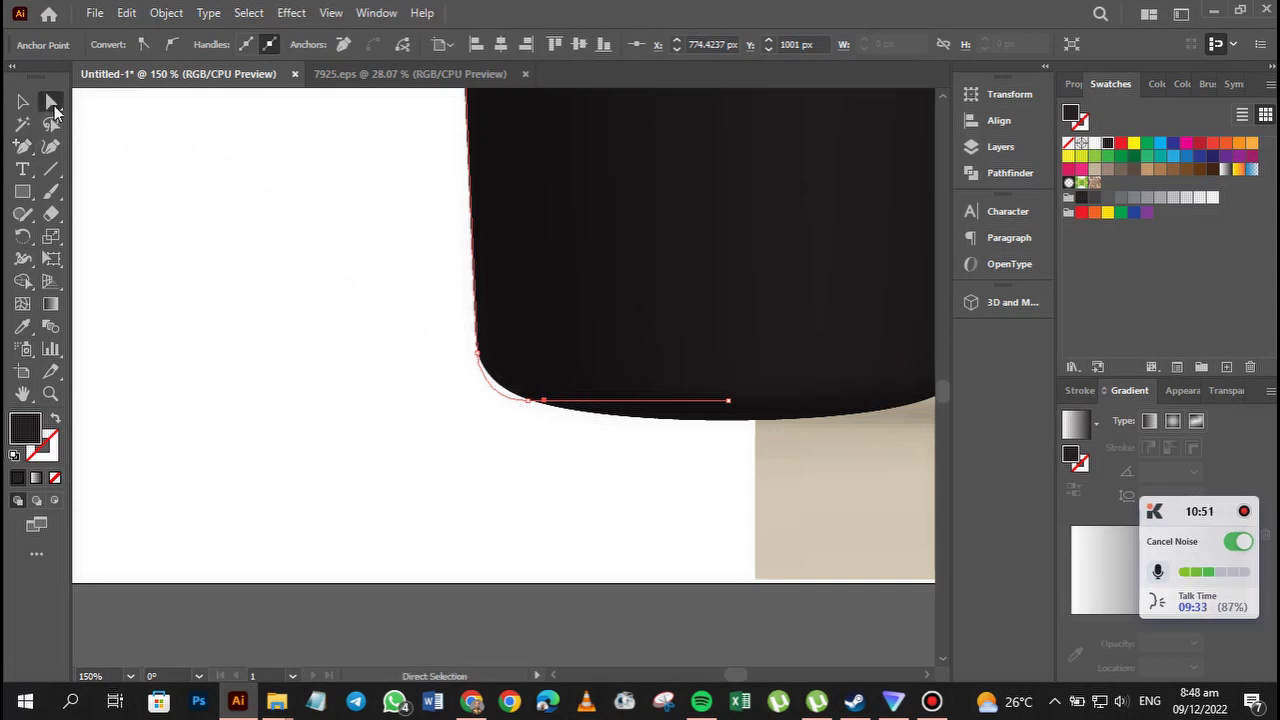
drag(600, 406, 274, 437)
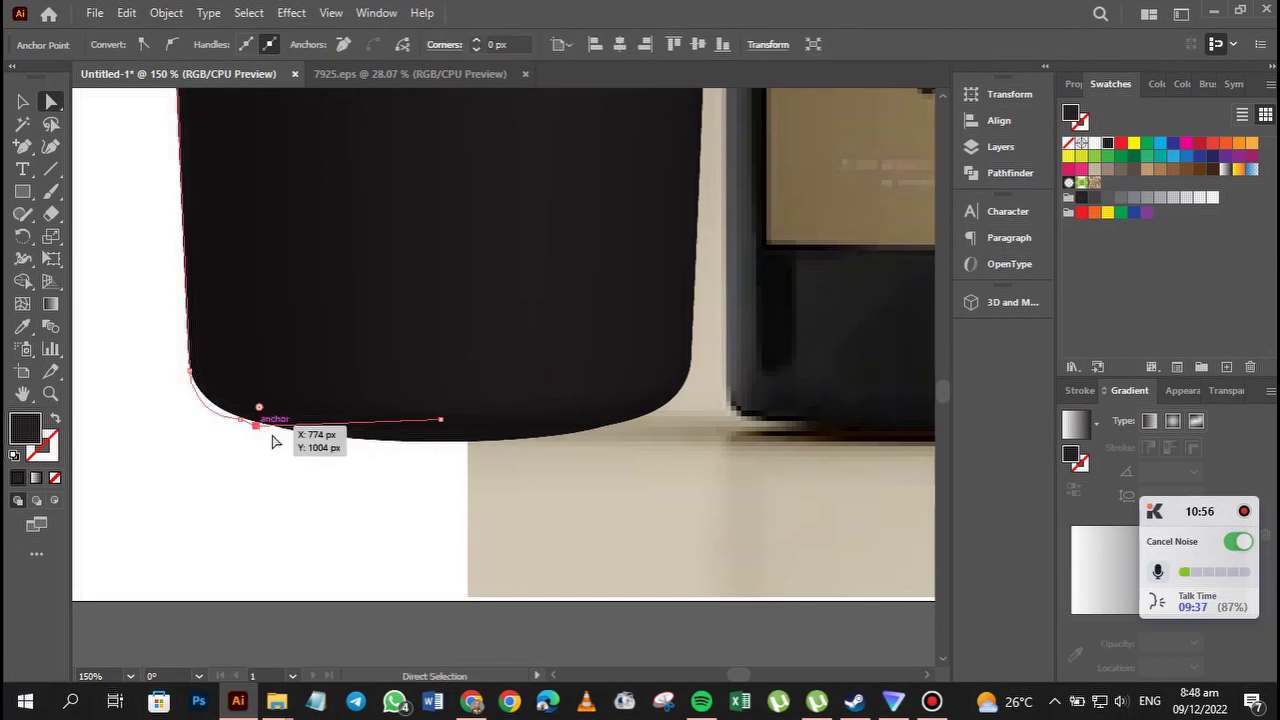
click(931, 701)
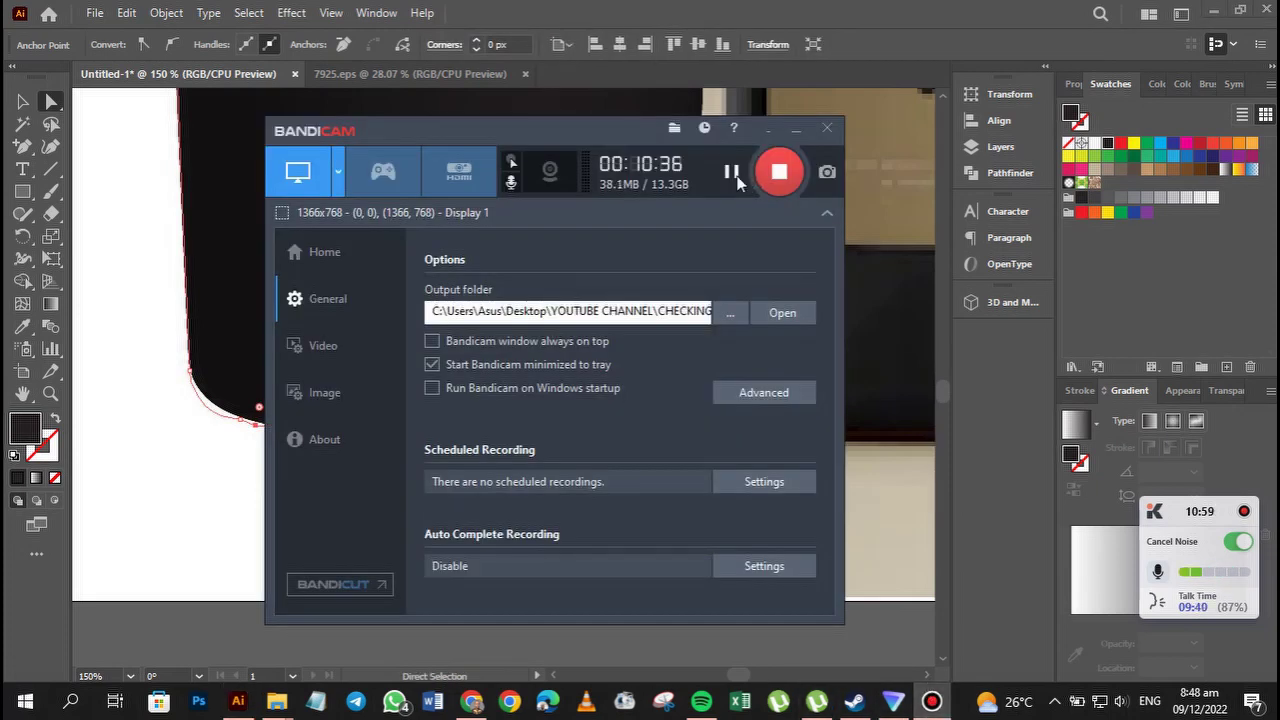
click(796, 133)
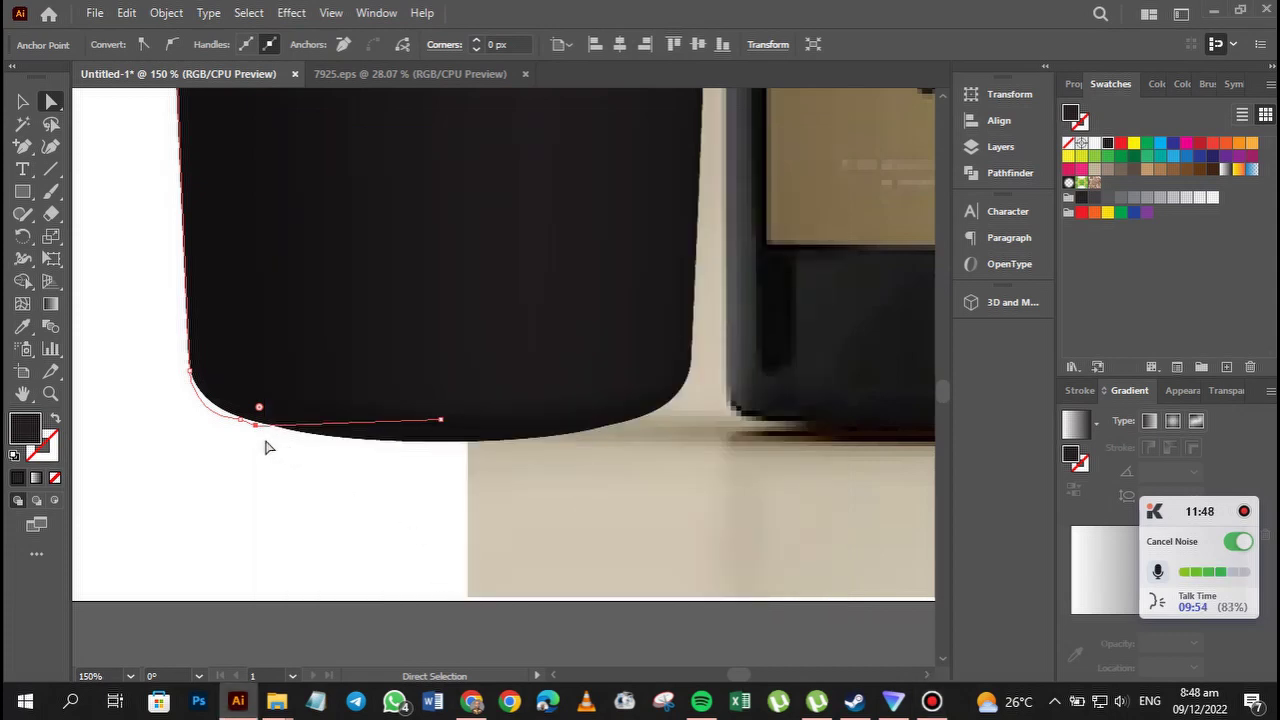
Try moving the base line's added anchor point further inward and down, and undo the move.
drag(255, 430, 279, 440)
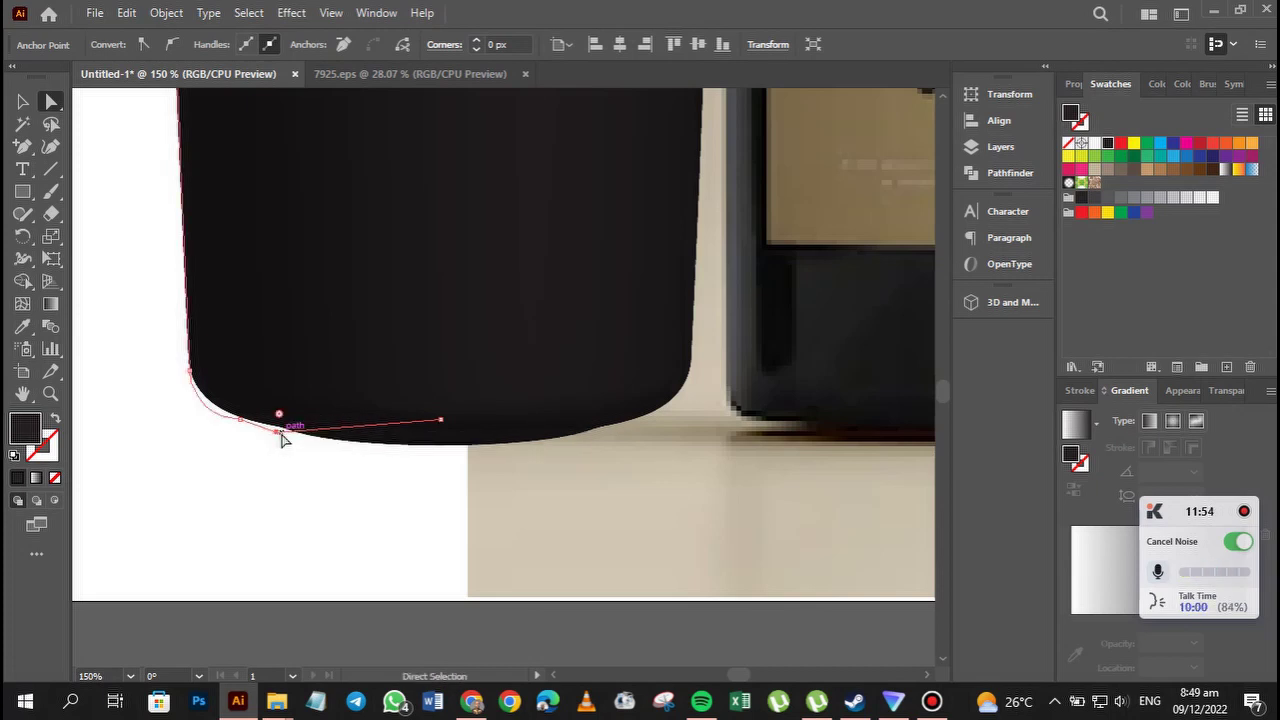
drag(281, 433, 277, 434)
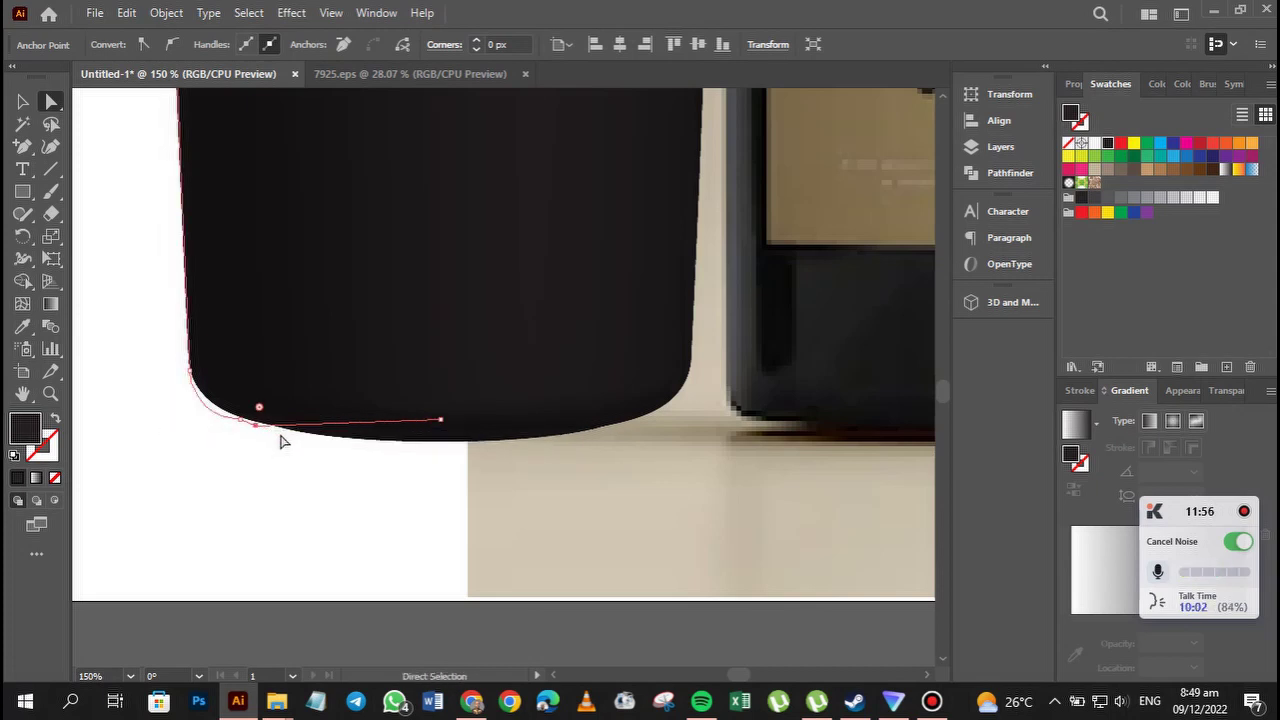
Examine the revolved bottle's shape from base to lip against the bottle in the photo.
key(ctrl+1)
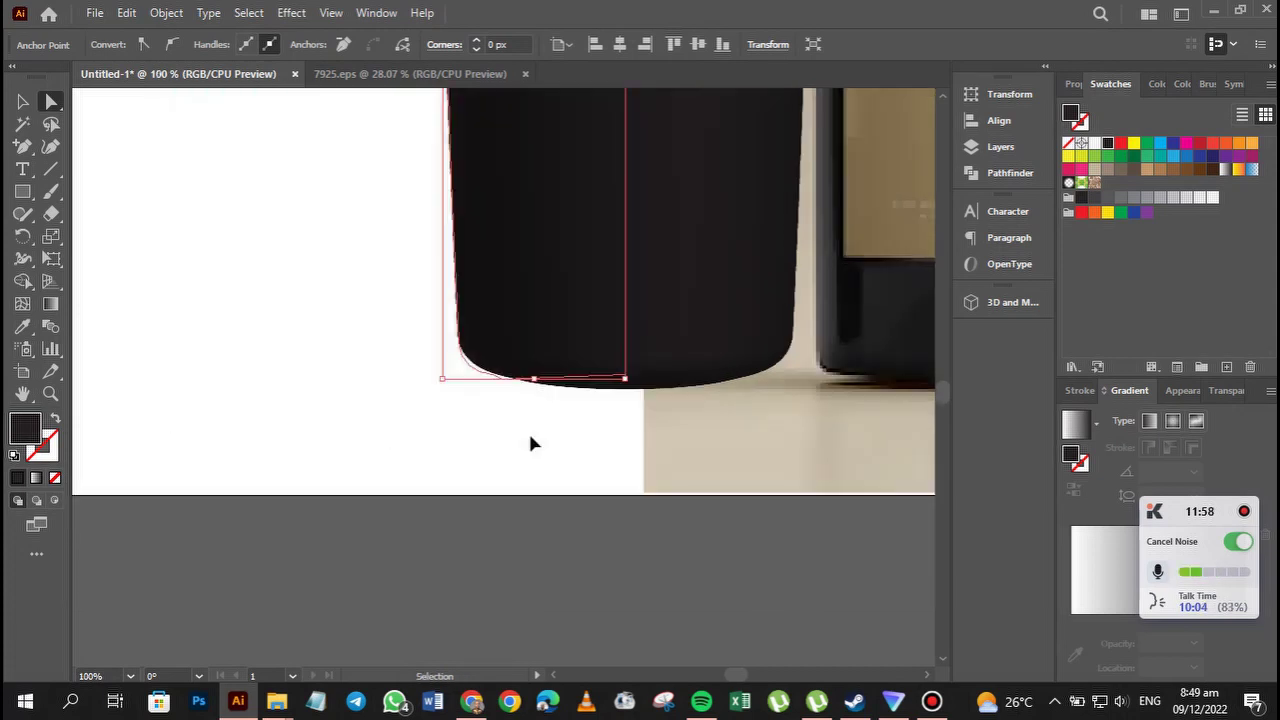
key(ctrl+minus)
key(ctrl+minus)
key(space)
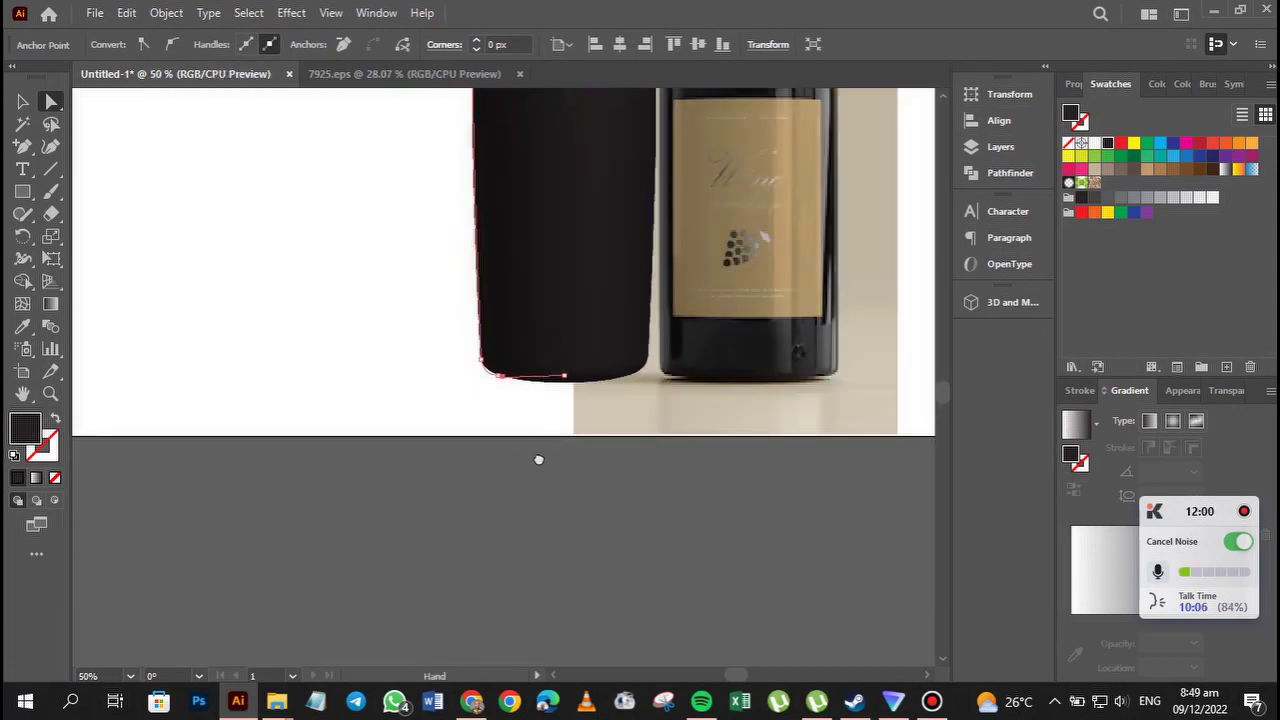
drag(543, 209, 543, 354)
drag(520, 281, 502, 477)
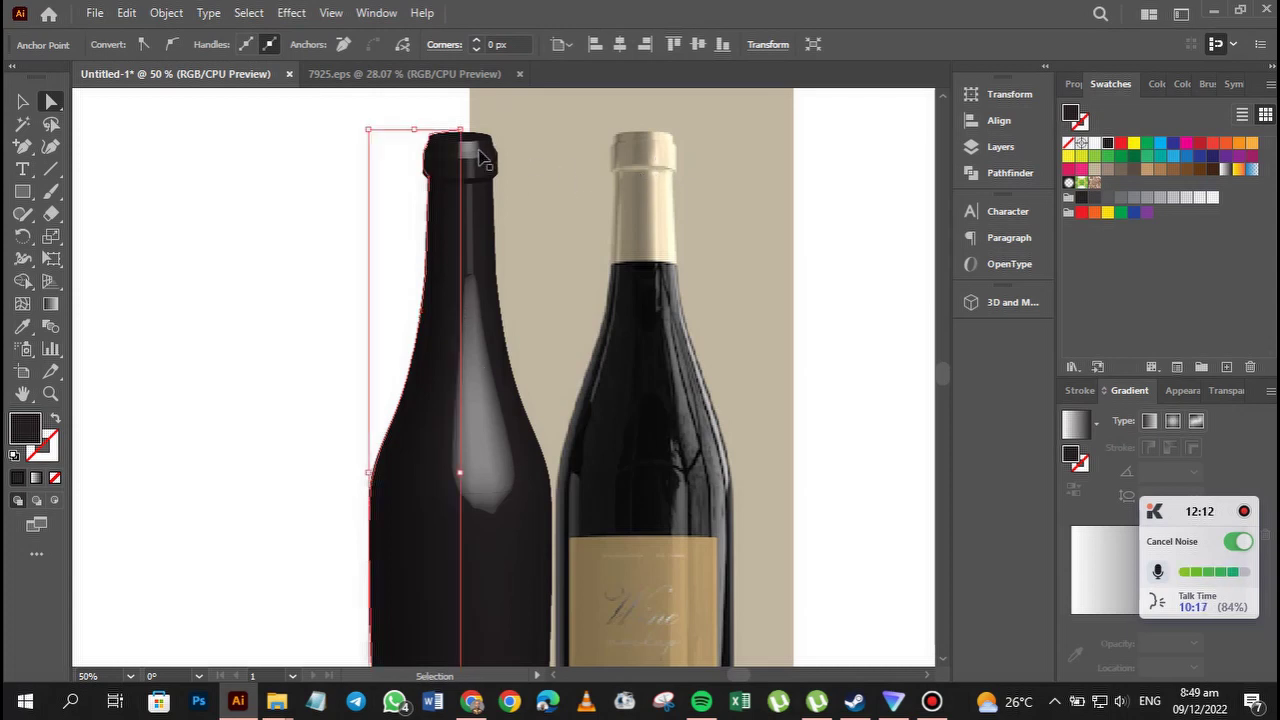
key(ctrl+equal)
drag(580, 183, 557, 446)
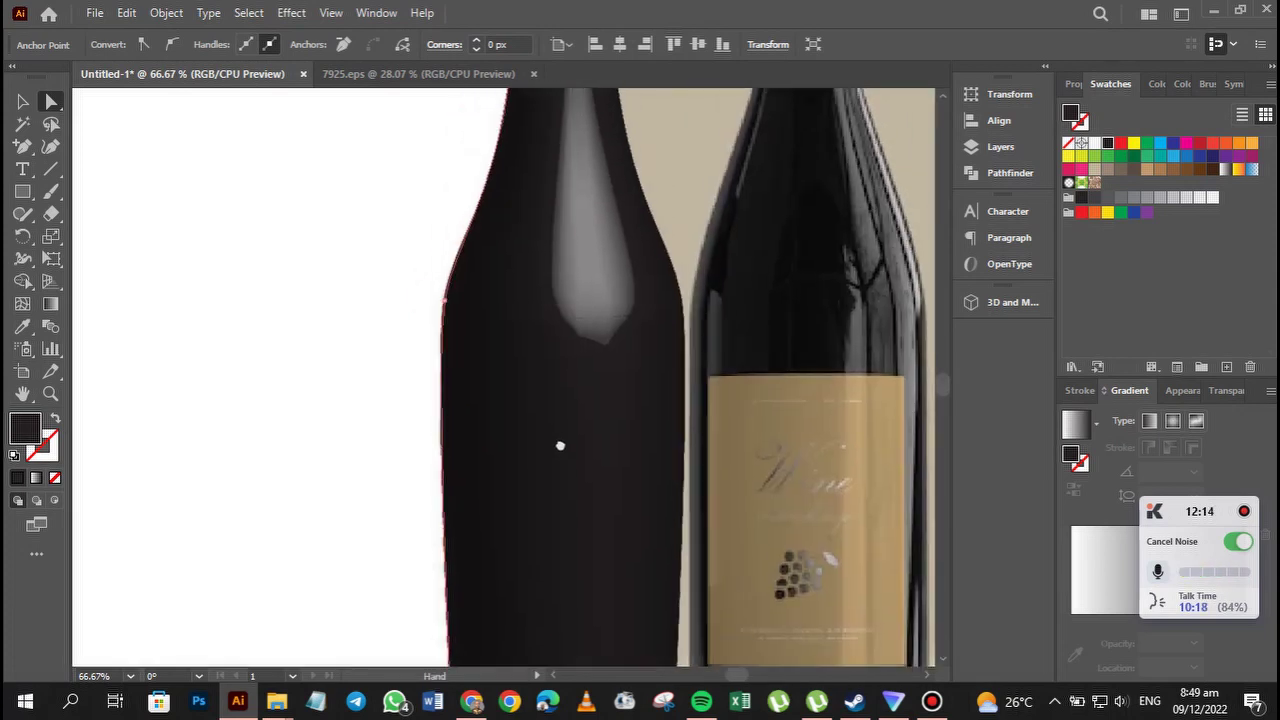
drag(530, 265, 526, 457)
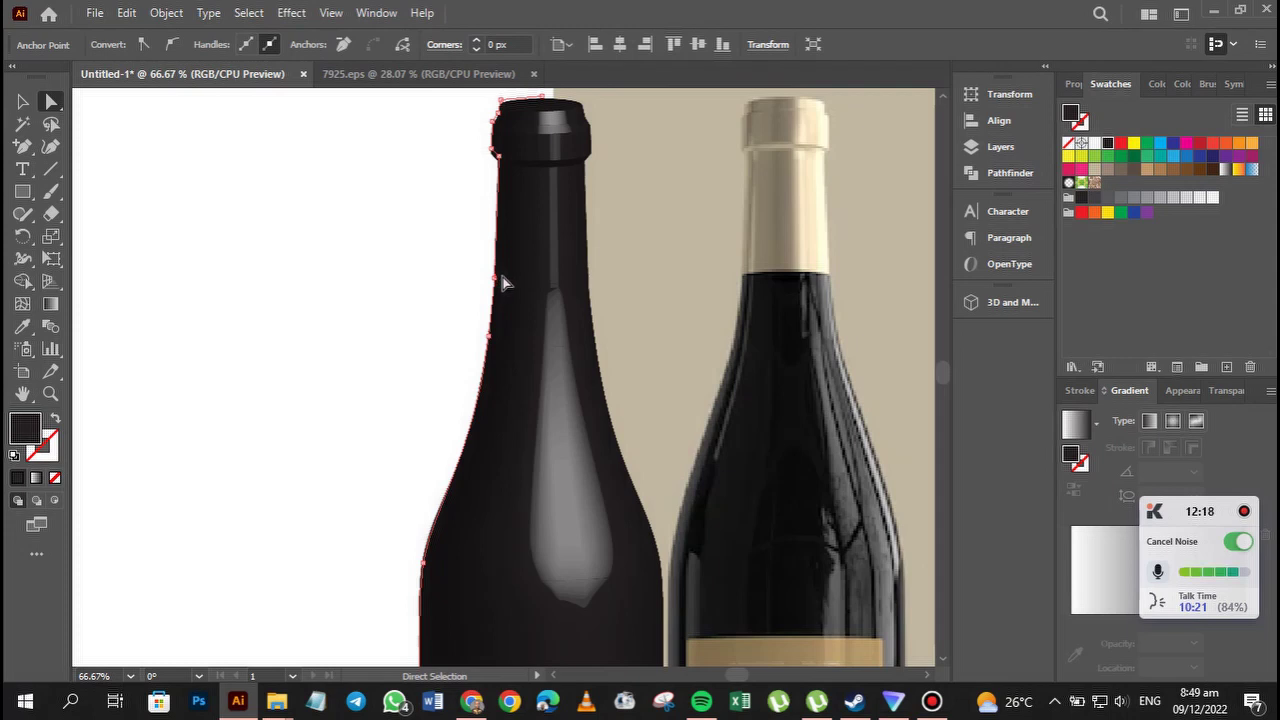
Cut the outline with the Scissors tool at the upper of the two anchor points on the lower neck.
click(503, 120)
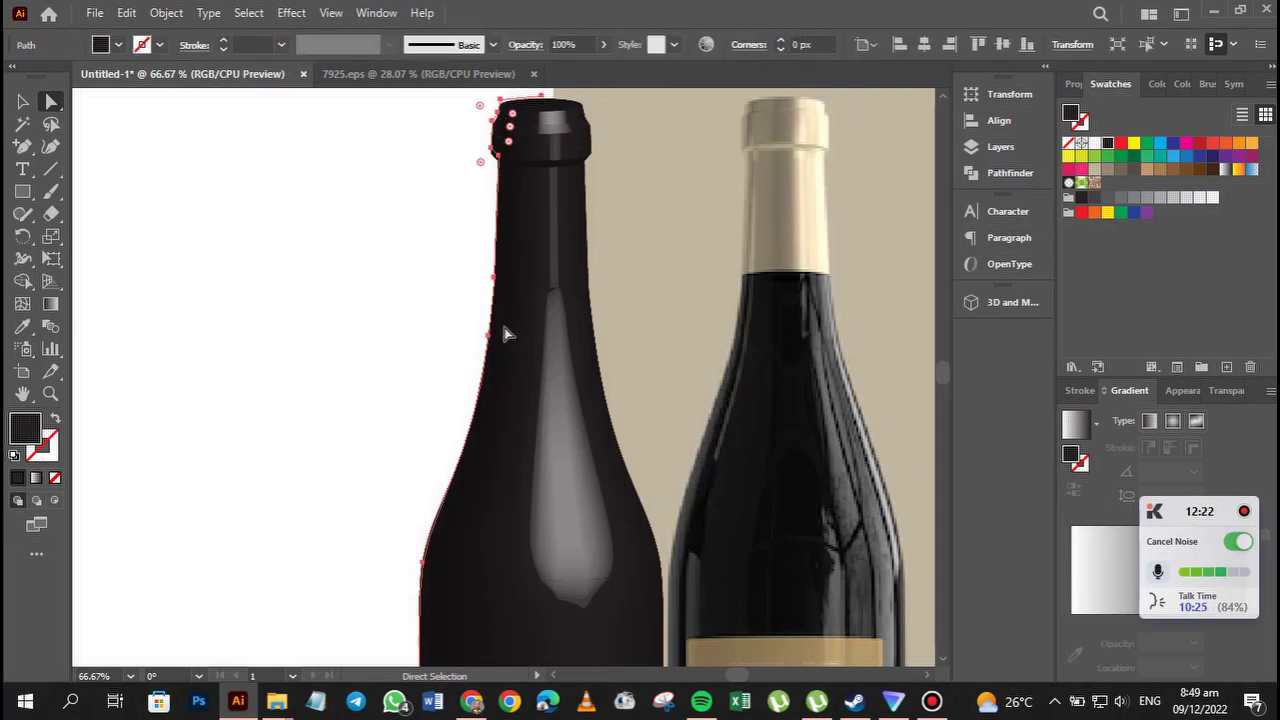
click(494, 278)
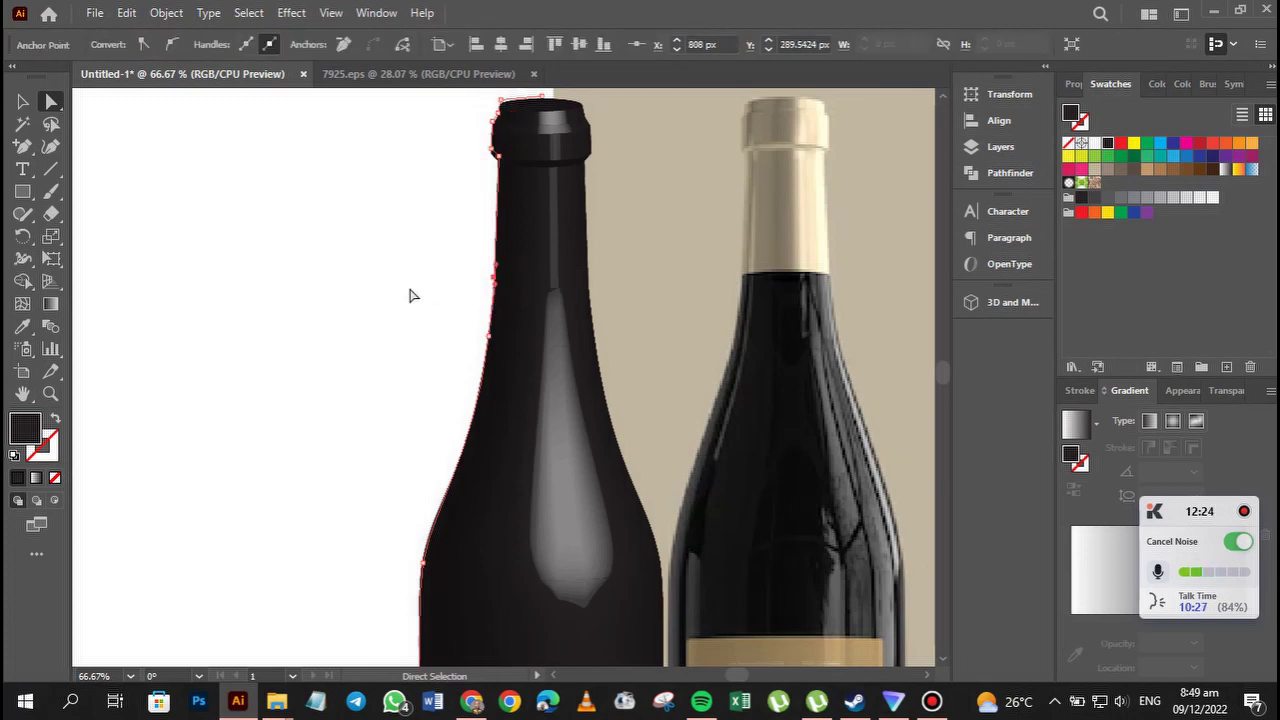
click(51, 213)
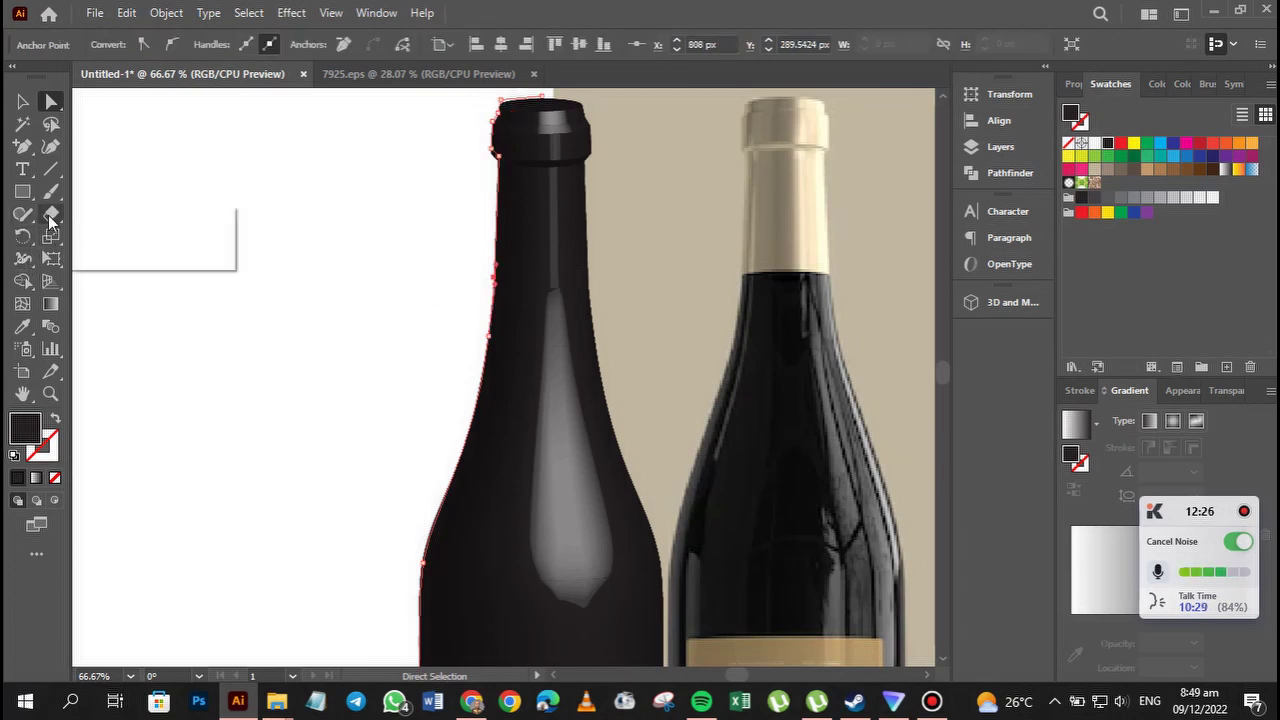
click(117, 237)
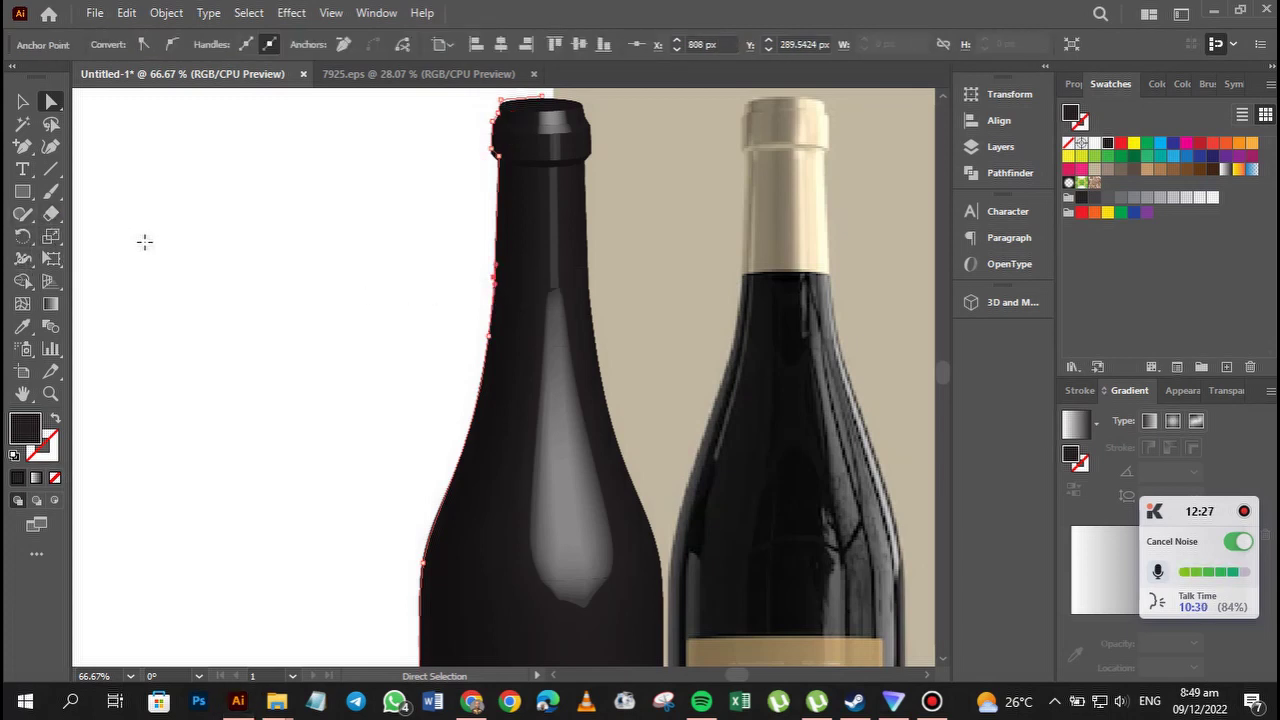
click(493, 277)
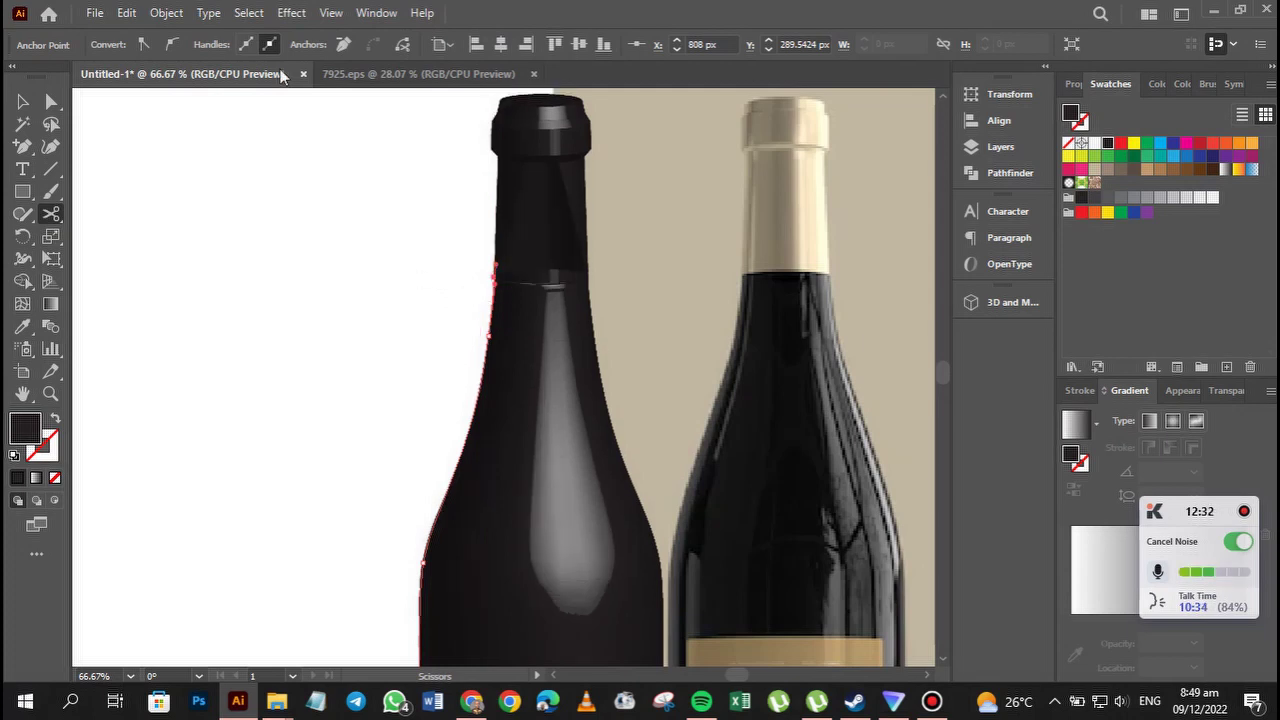
Select the separated upper neck and lip piece, and undo the outline cut.
click(50, 103)
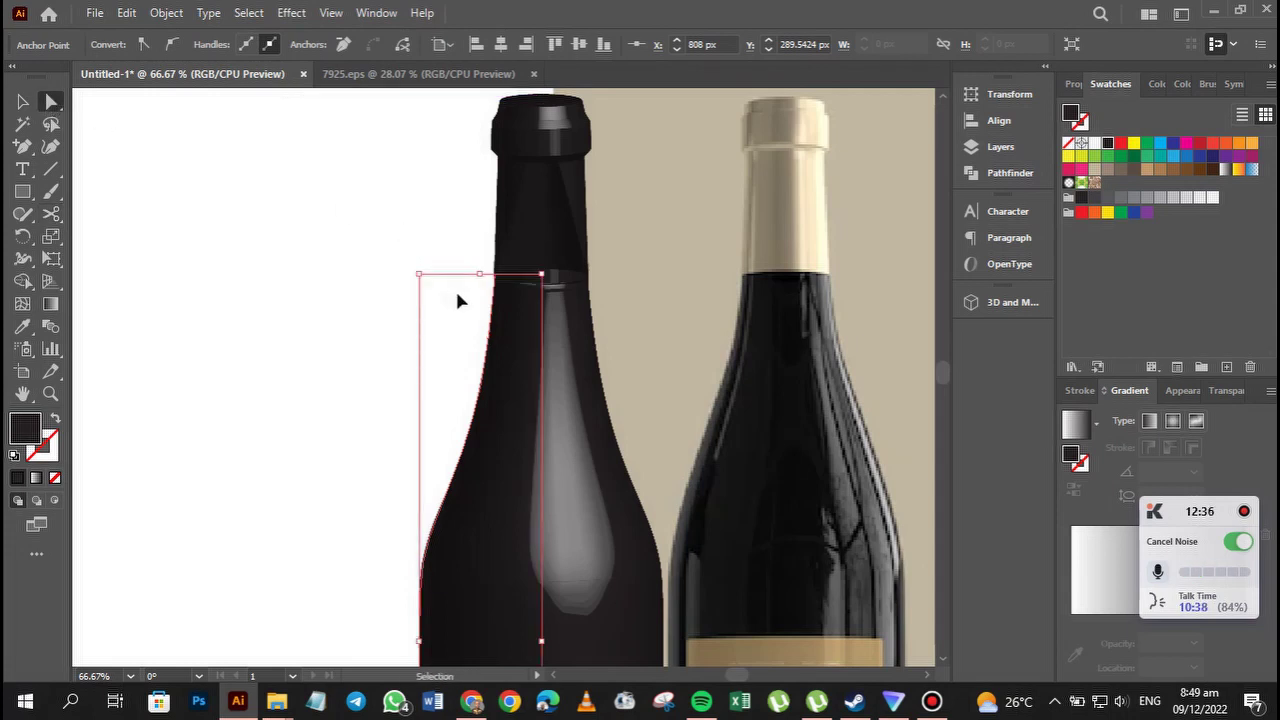
click(565, 214)
key(v)
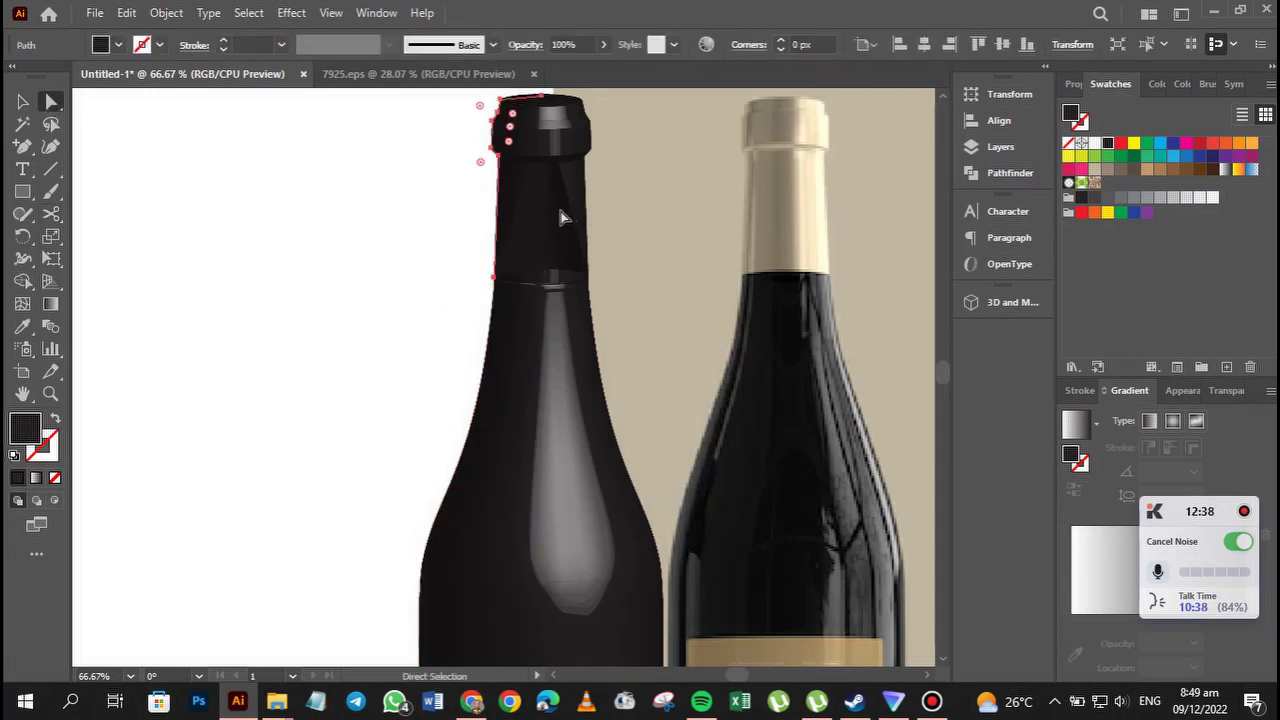
key(a)
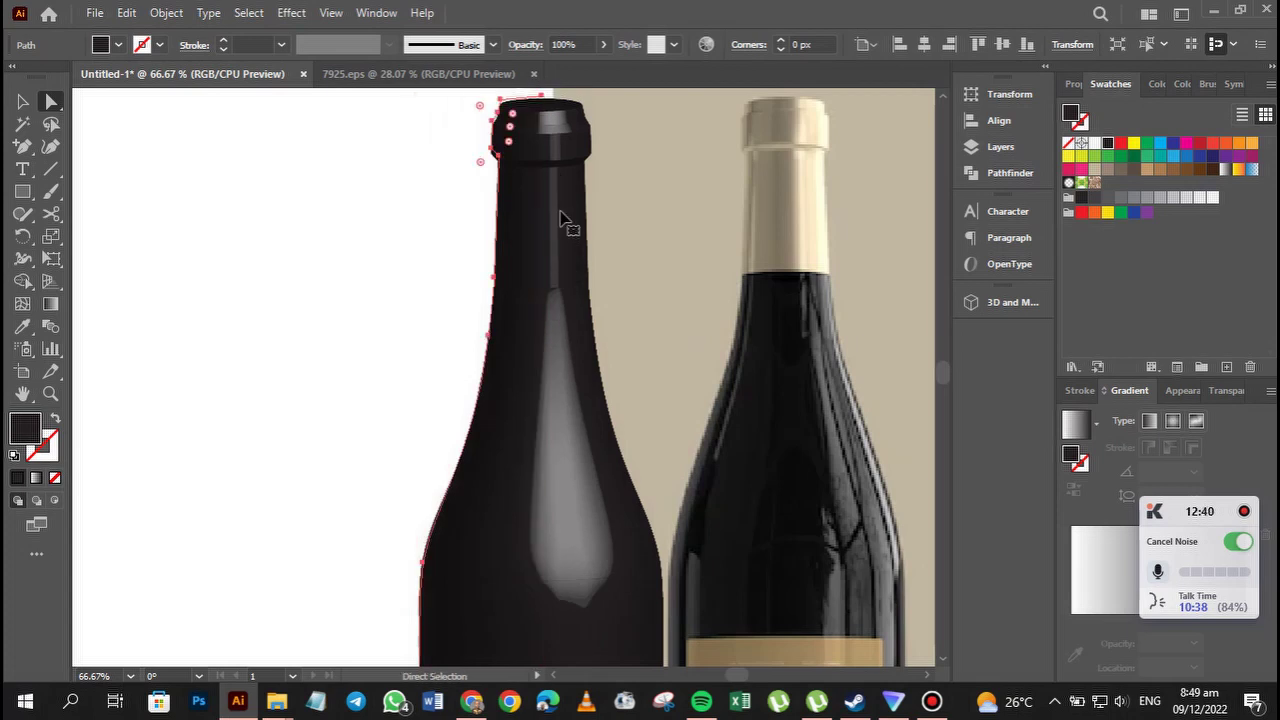
Add an anchor point to the outline just below the existing anchor where the neck starts to widen.
key(ctrl+equal)
key(ctrl+equal)
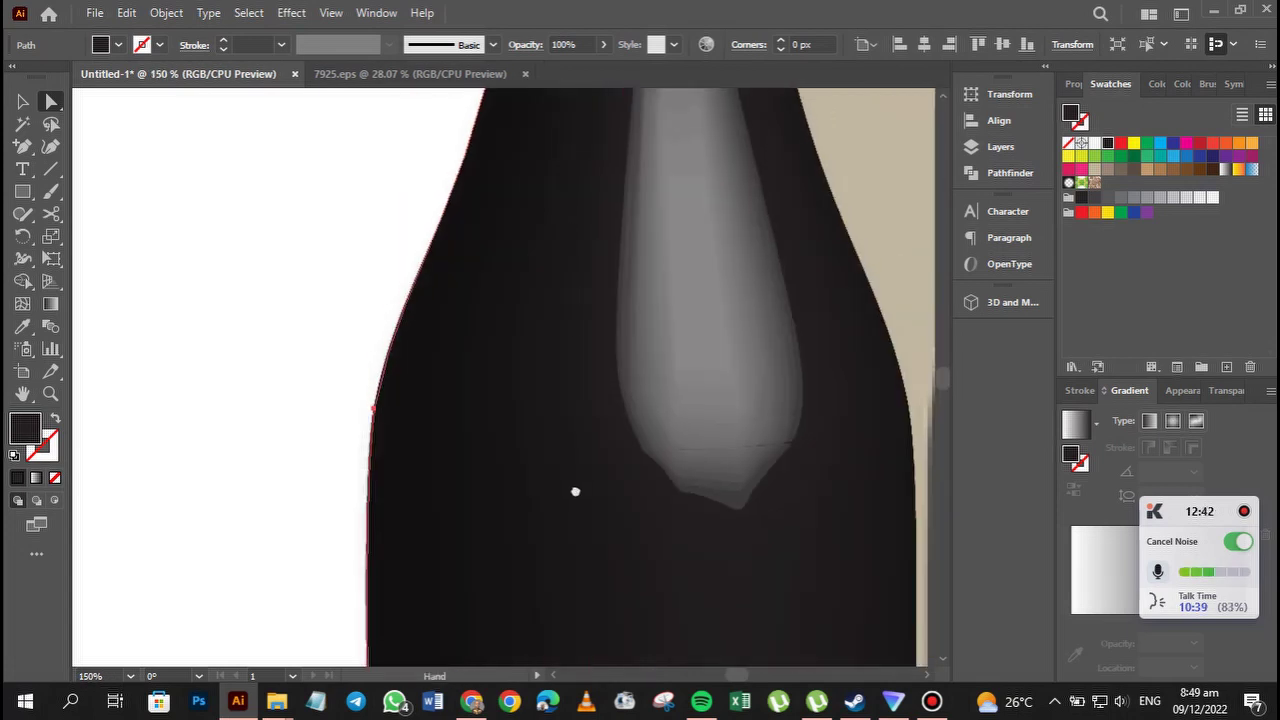
drag(575, 491, 486, 497)
drag(503, 371, 523, 516)
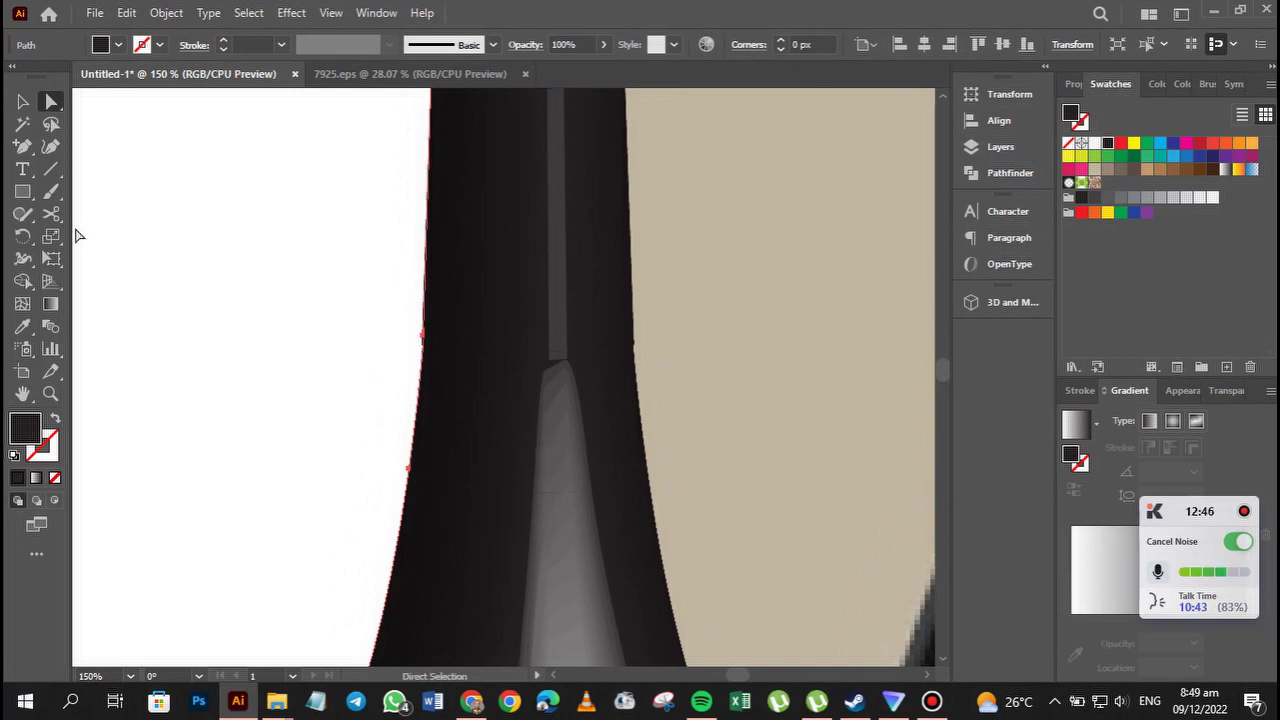
click(28, 148)
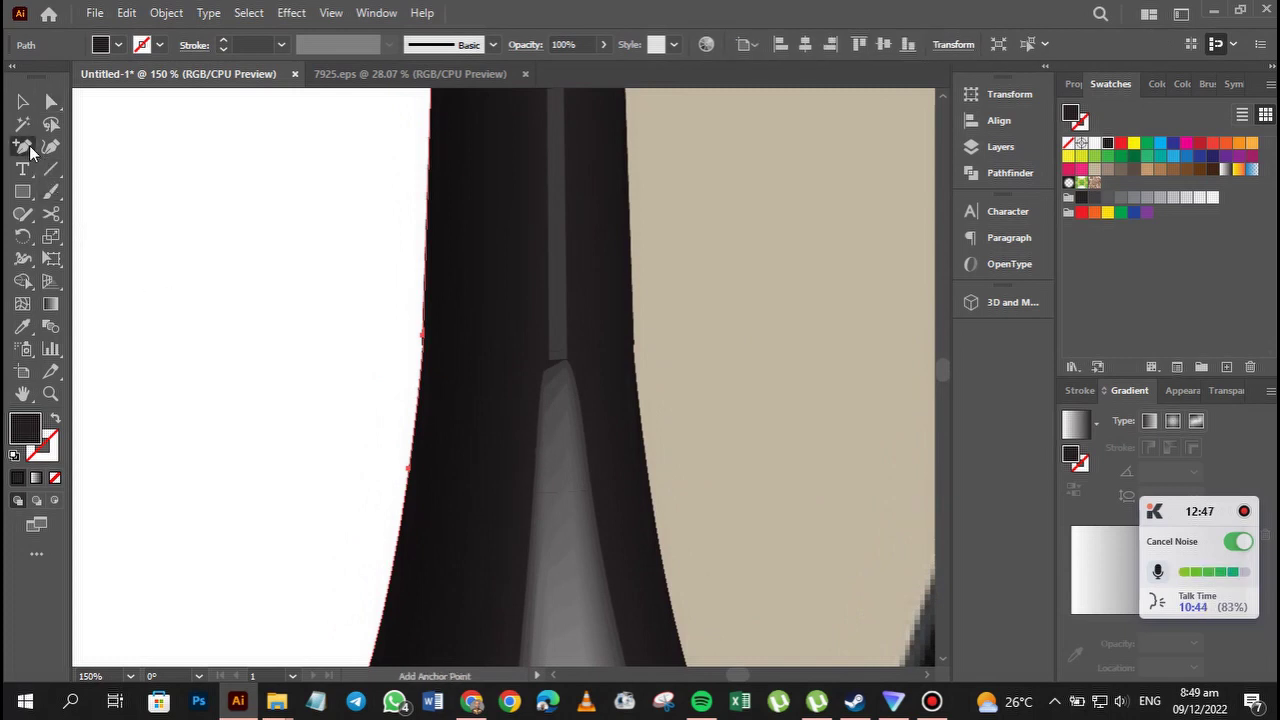
click(420, 362)
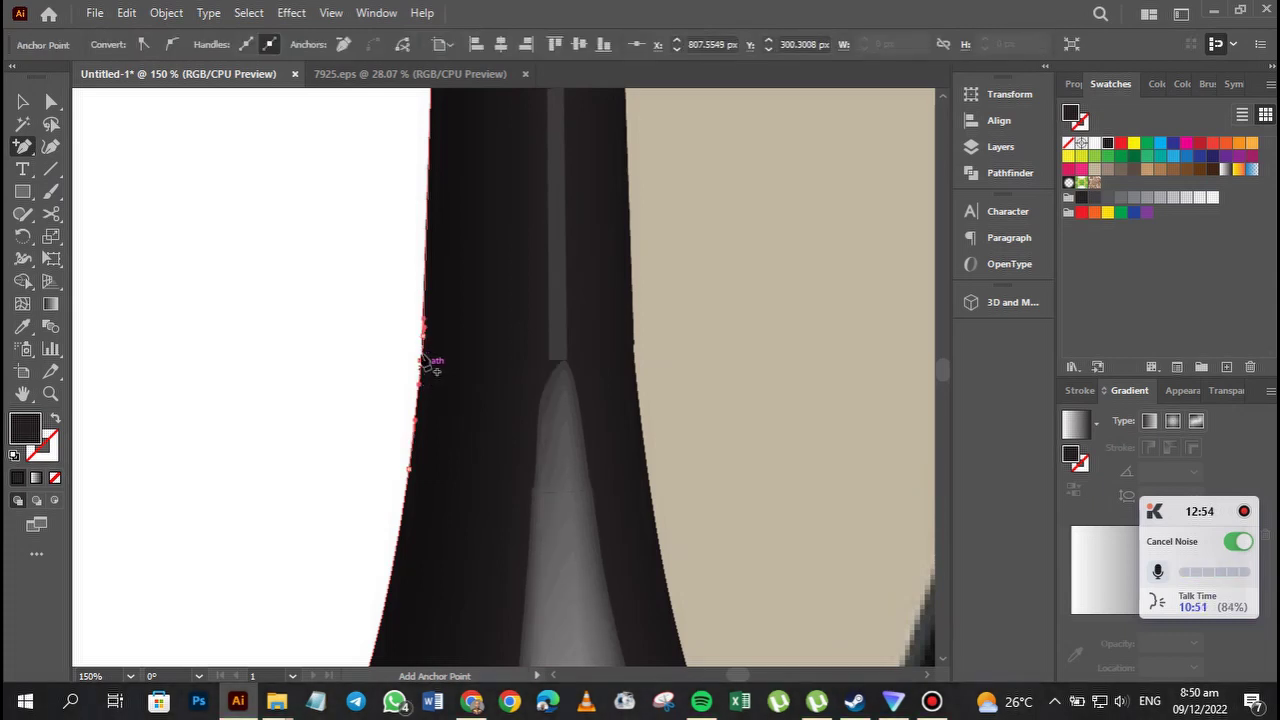
Cut the outline with the Scissors tool at the anchor point on the lower neck, and select the upper neck and lip piece.
click(52, 215)
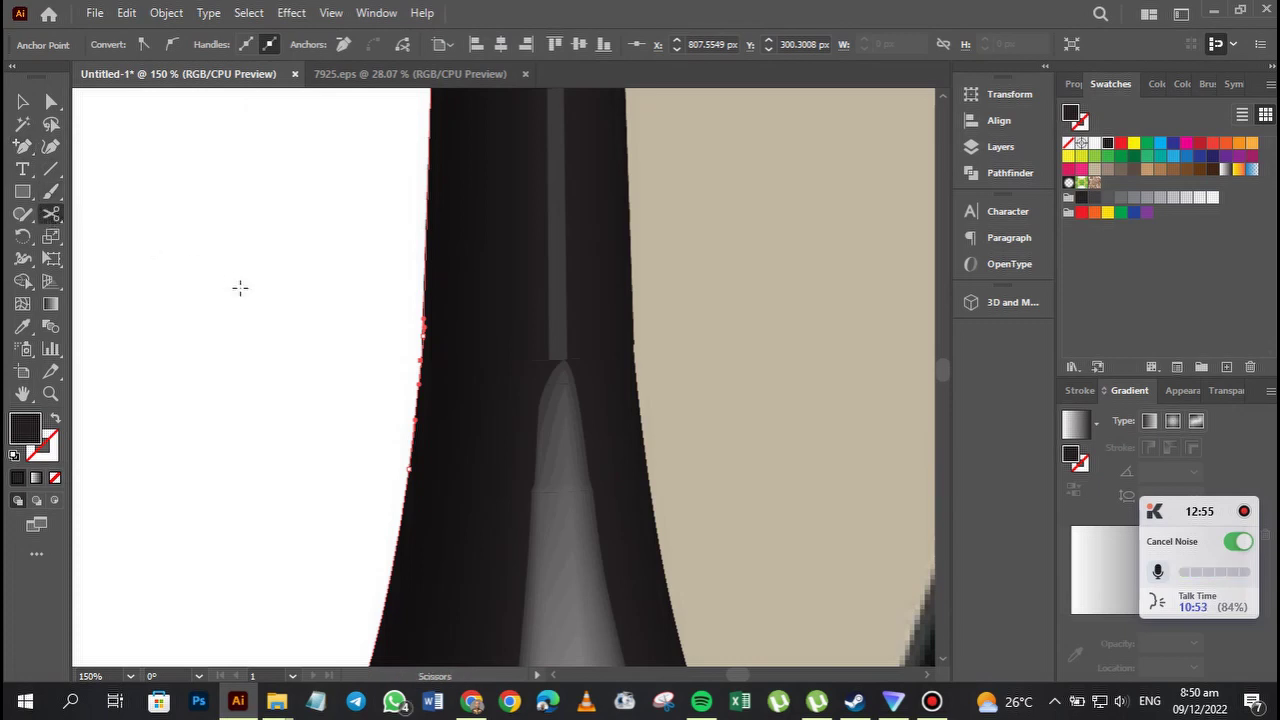
click(421, 335)
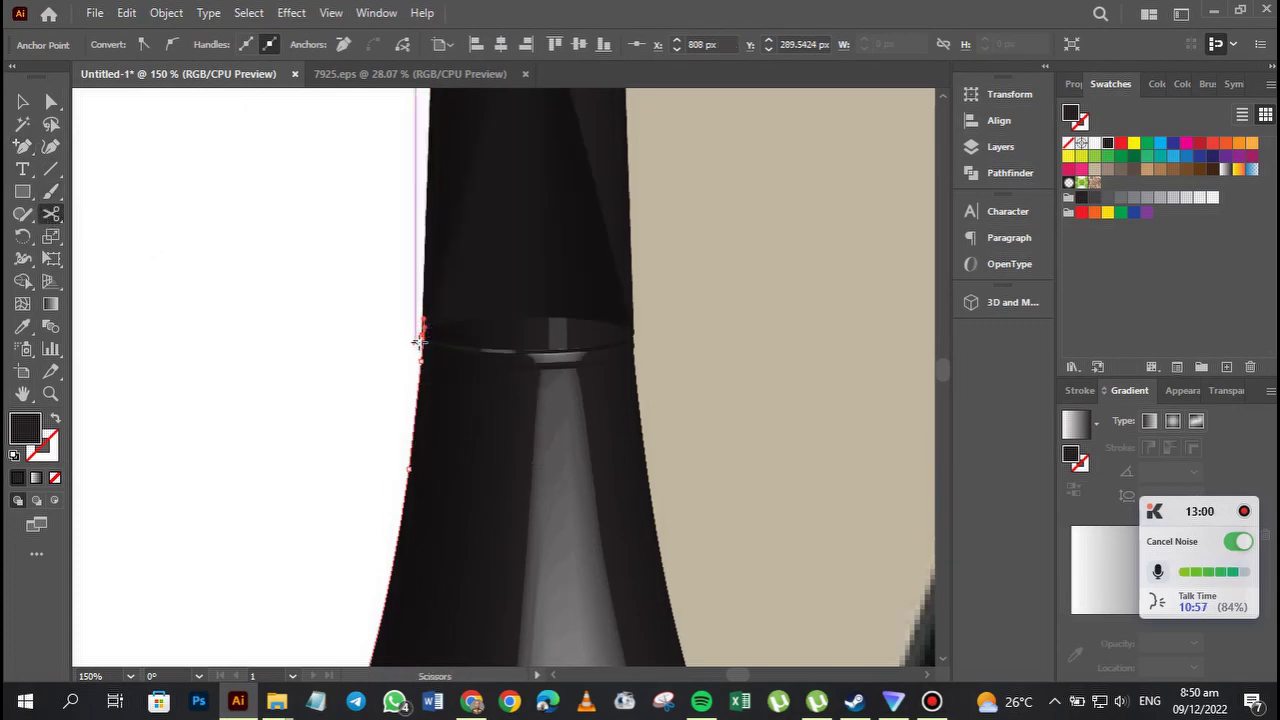
key(ctrl+minus)
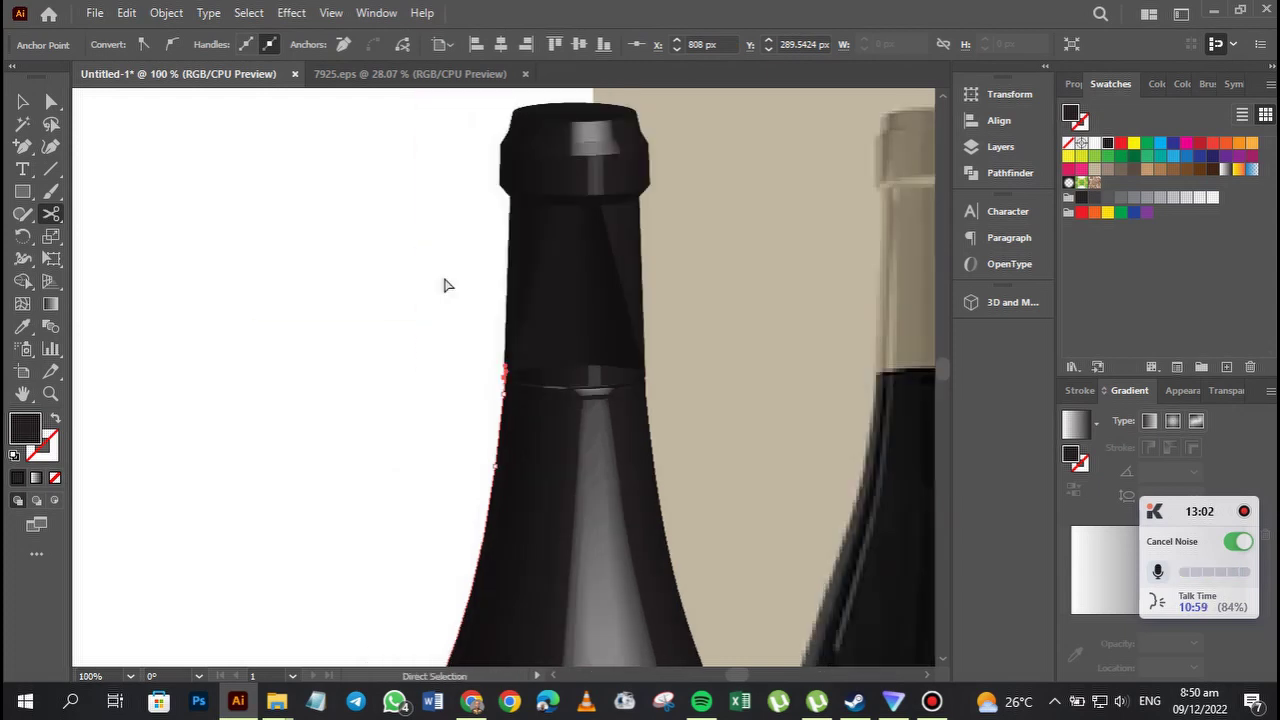
click(51, 101)
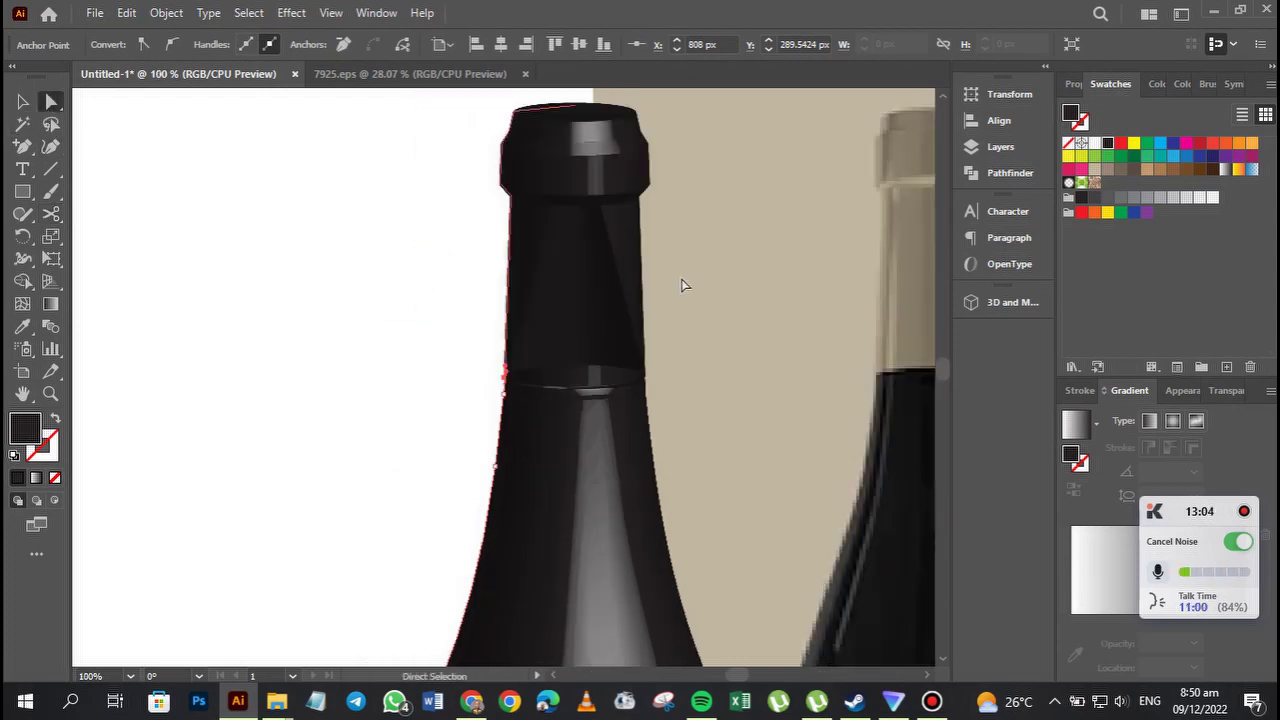
click(563, 294)
click(565, 302)
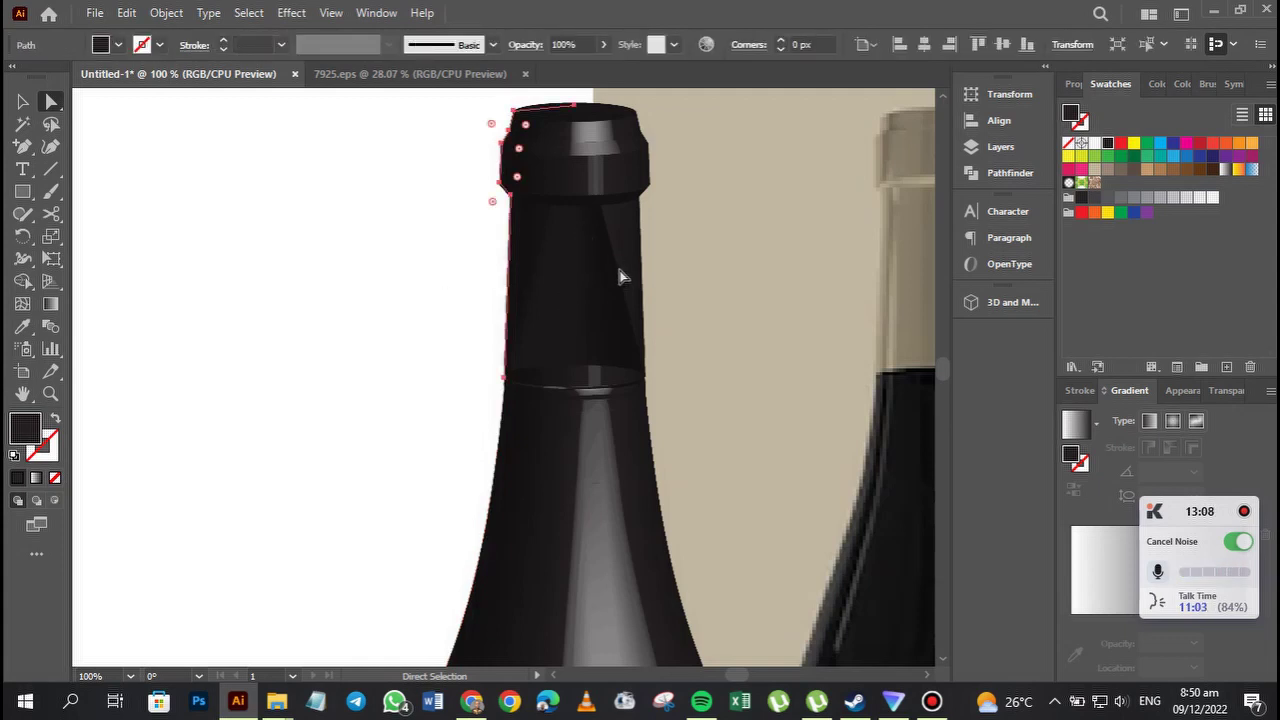
Move the neck piece sideways clear of the body, and fill it with a taupe sampled from the neck foil in the photo.
click(21, 101)
drag(508, 285, 378, 288)
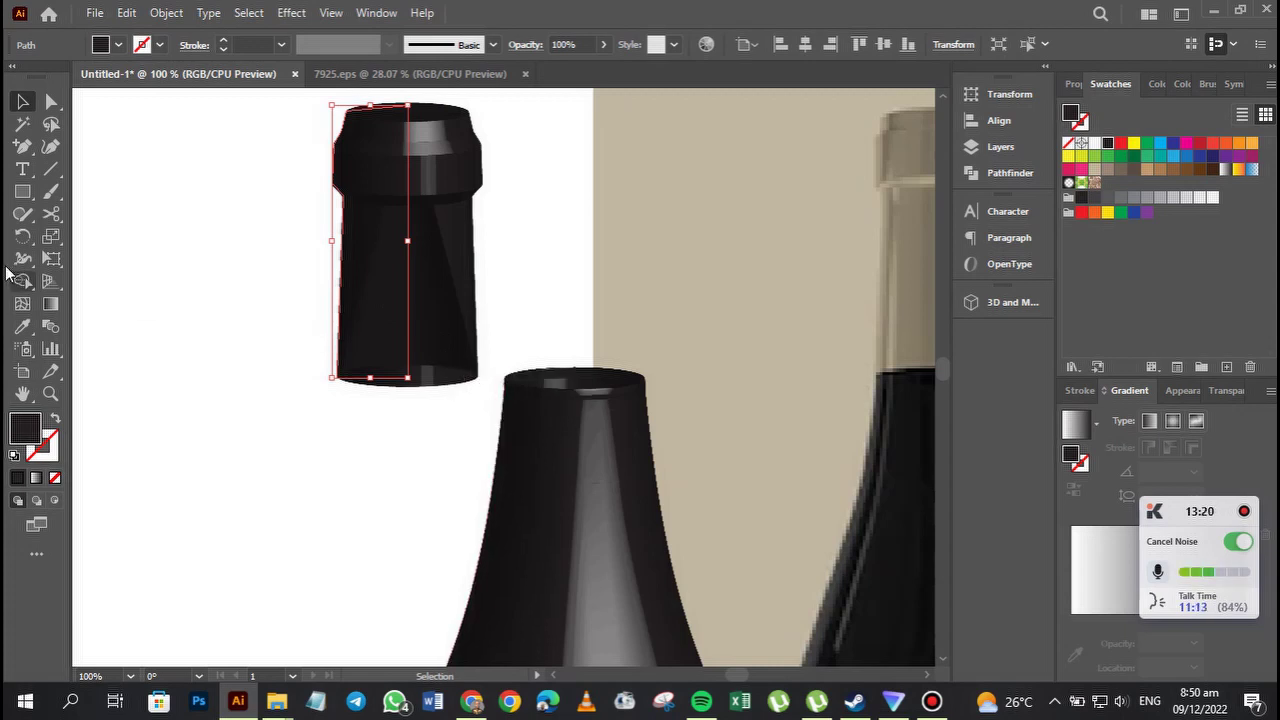
click(25, 328)
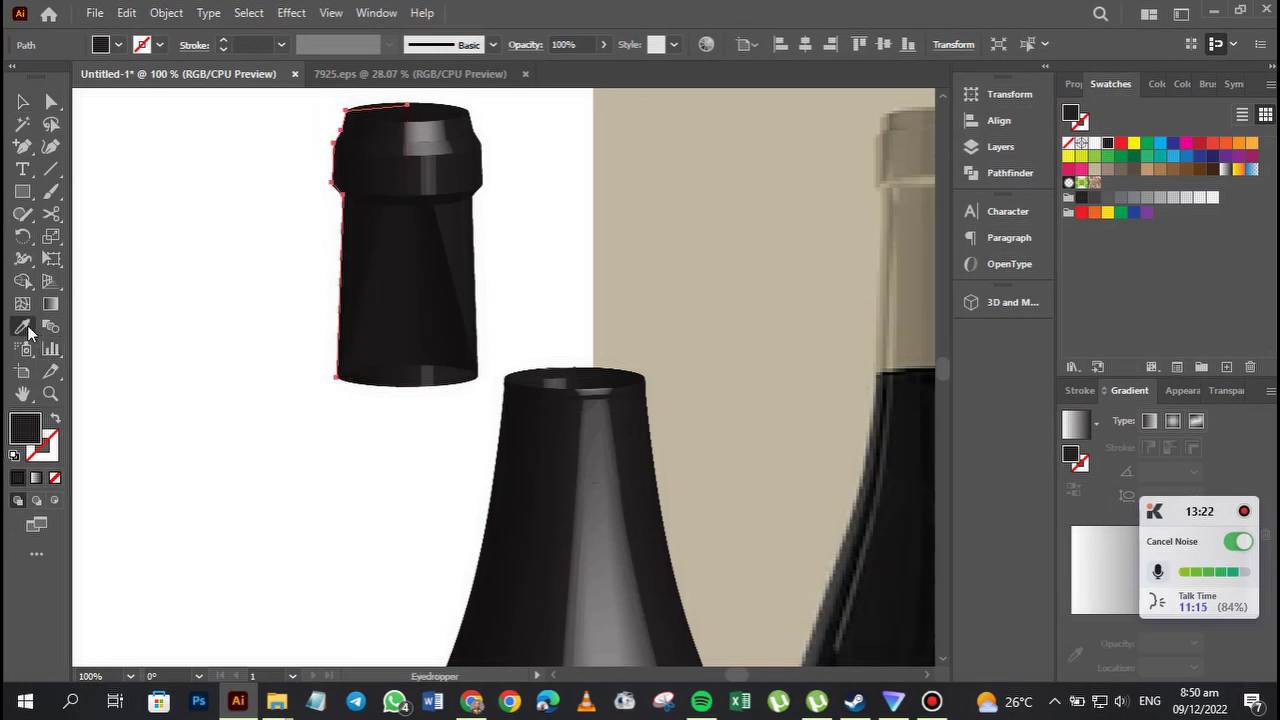
click(913, 268)
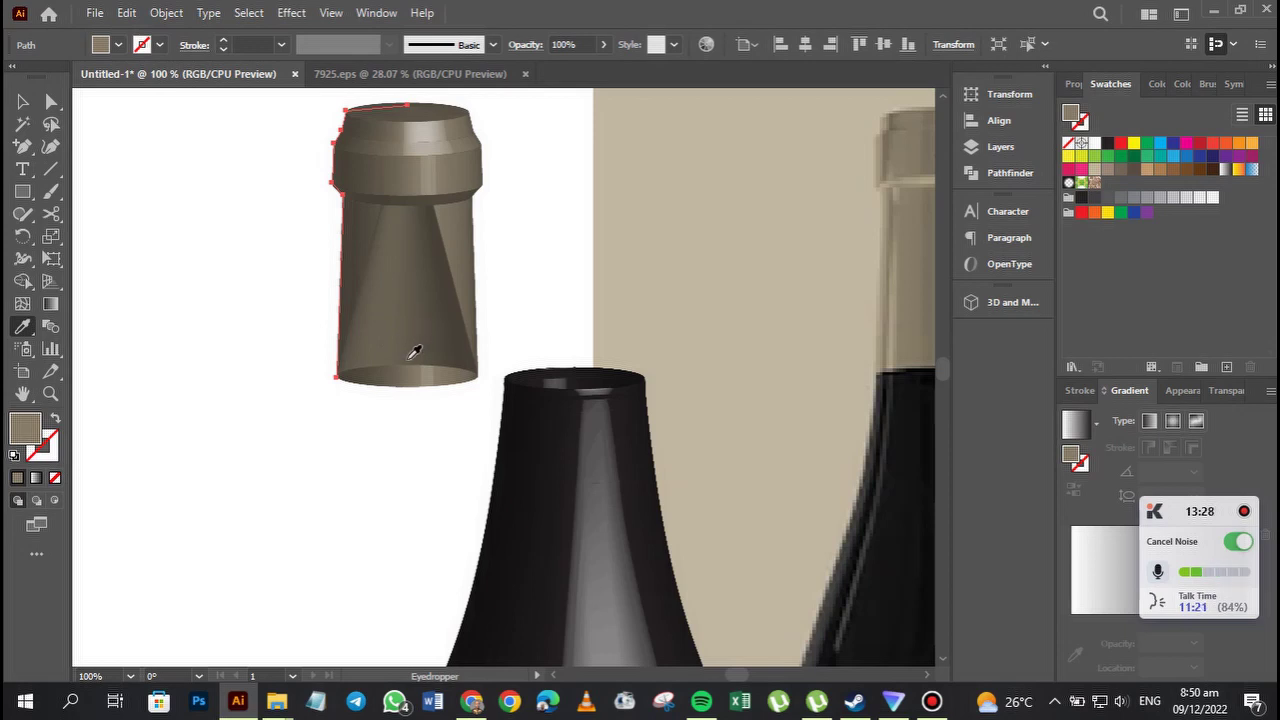
Move the neck outline's bottom anchor slightly down and outward, to X 696 px and Y 295 px.
click(51, 101)
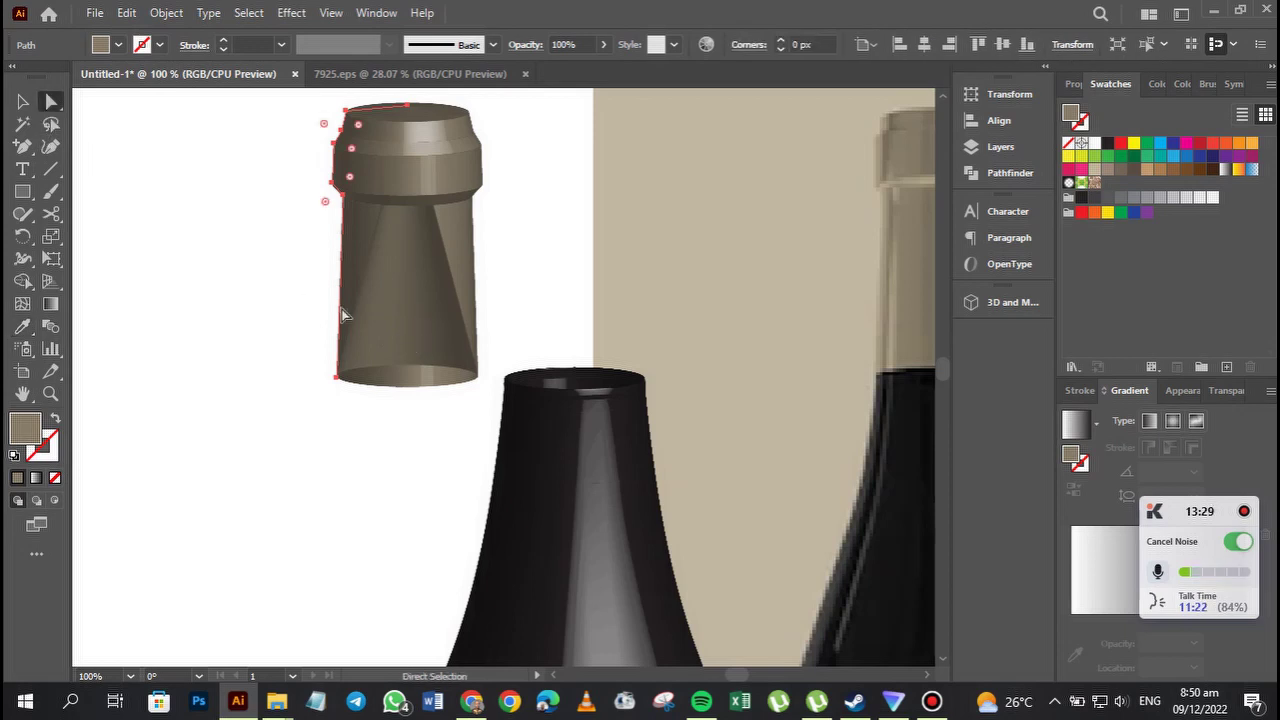
click(339, 380)
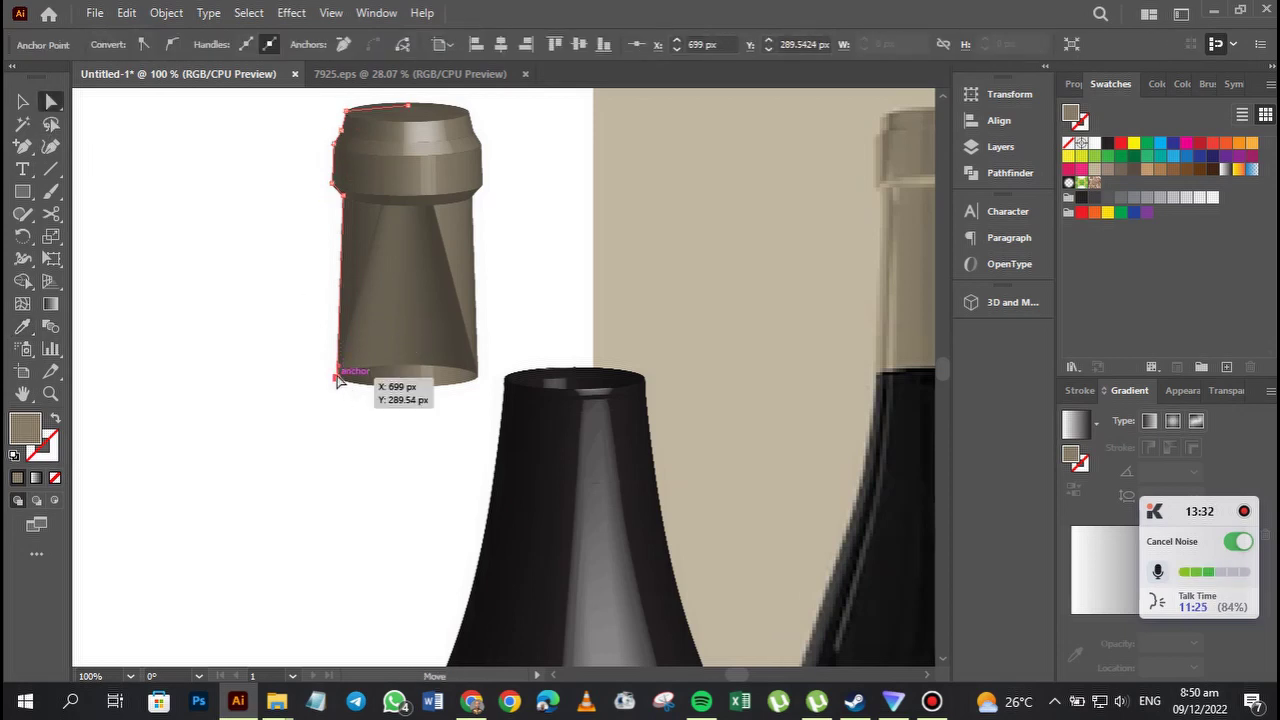
drag(339, 380, 337, 393)
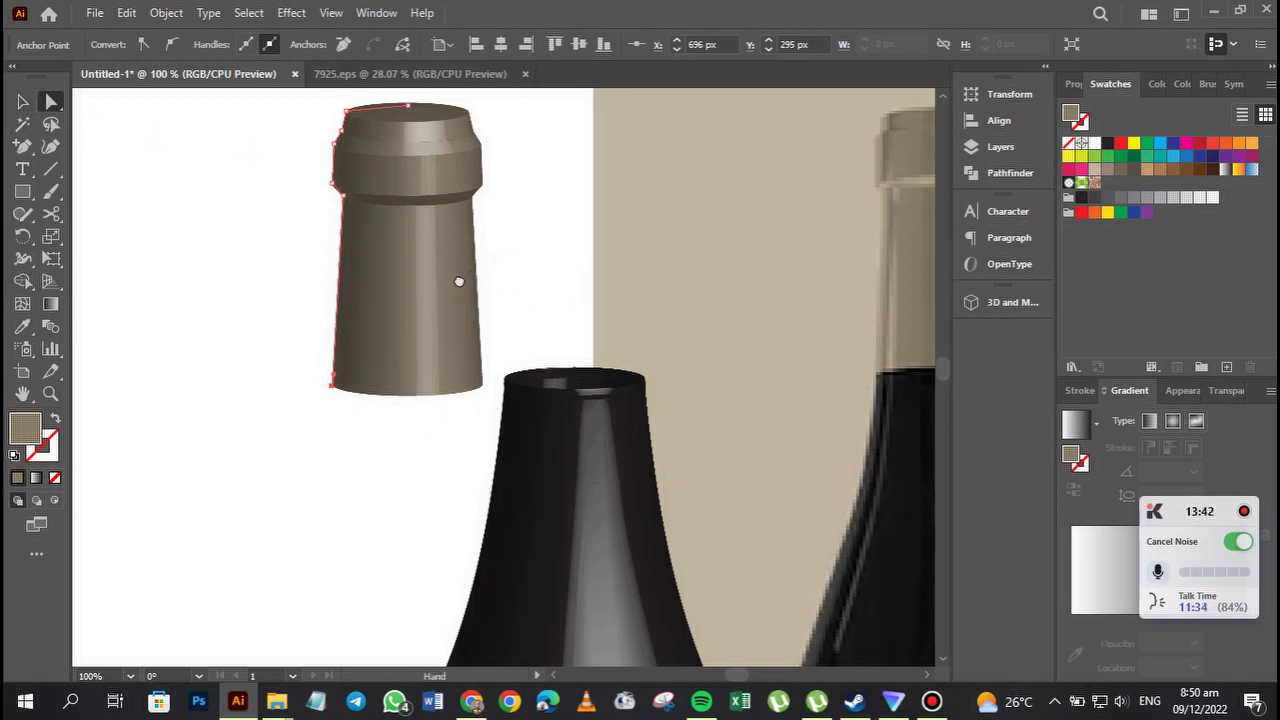
Move the neck piece back over the bottle body and nudge it sideways until it is centred on the shoulders.
drag(460, 280, 426, 278)
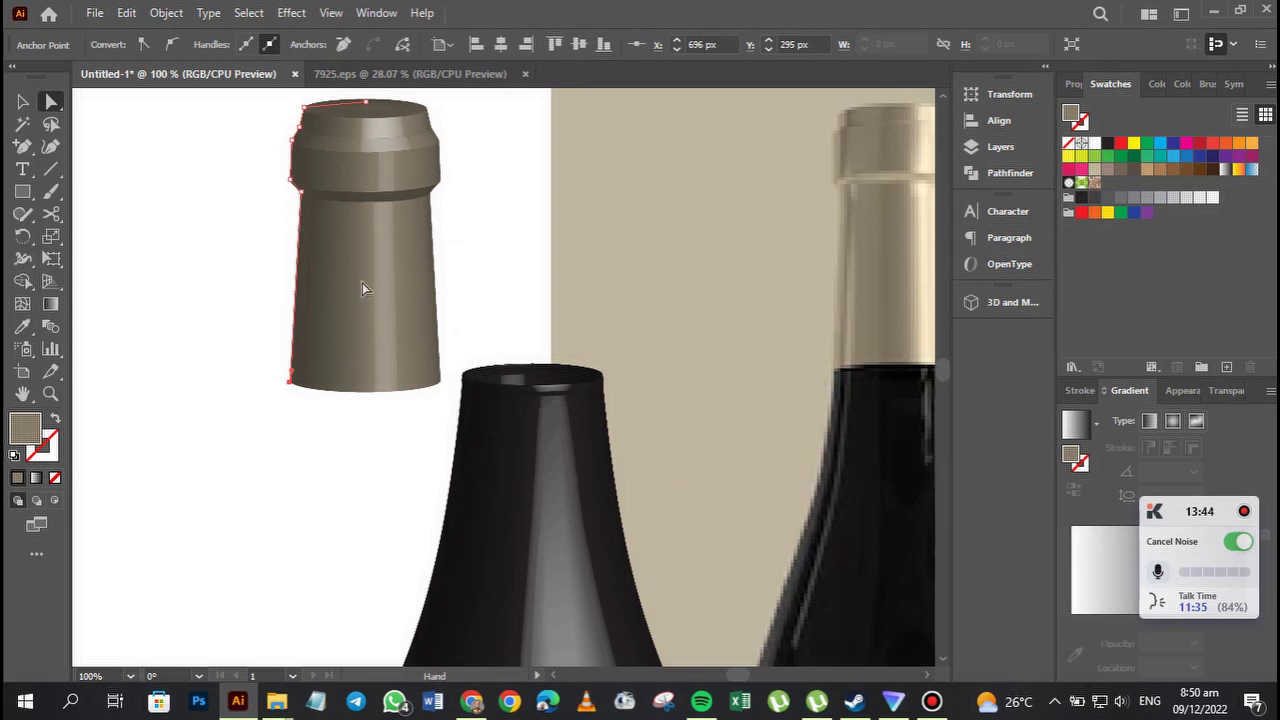
key(v)
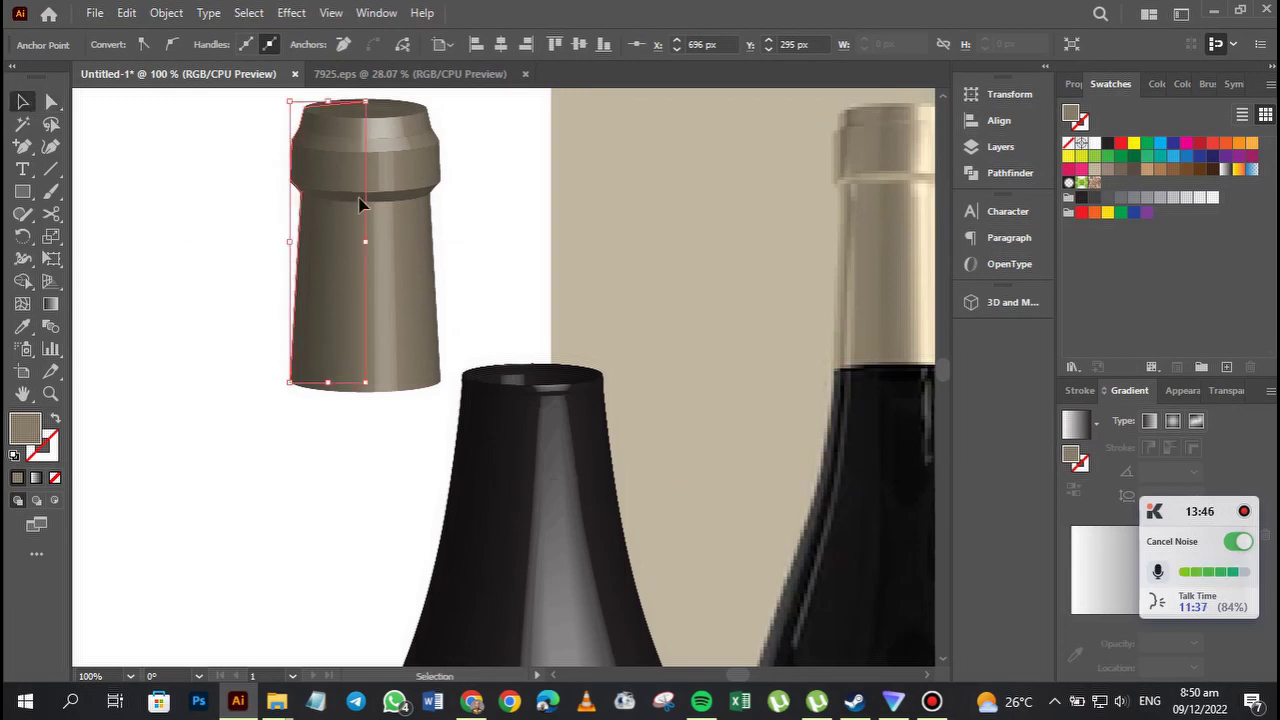
drag(361, 204, 475, 213)
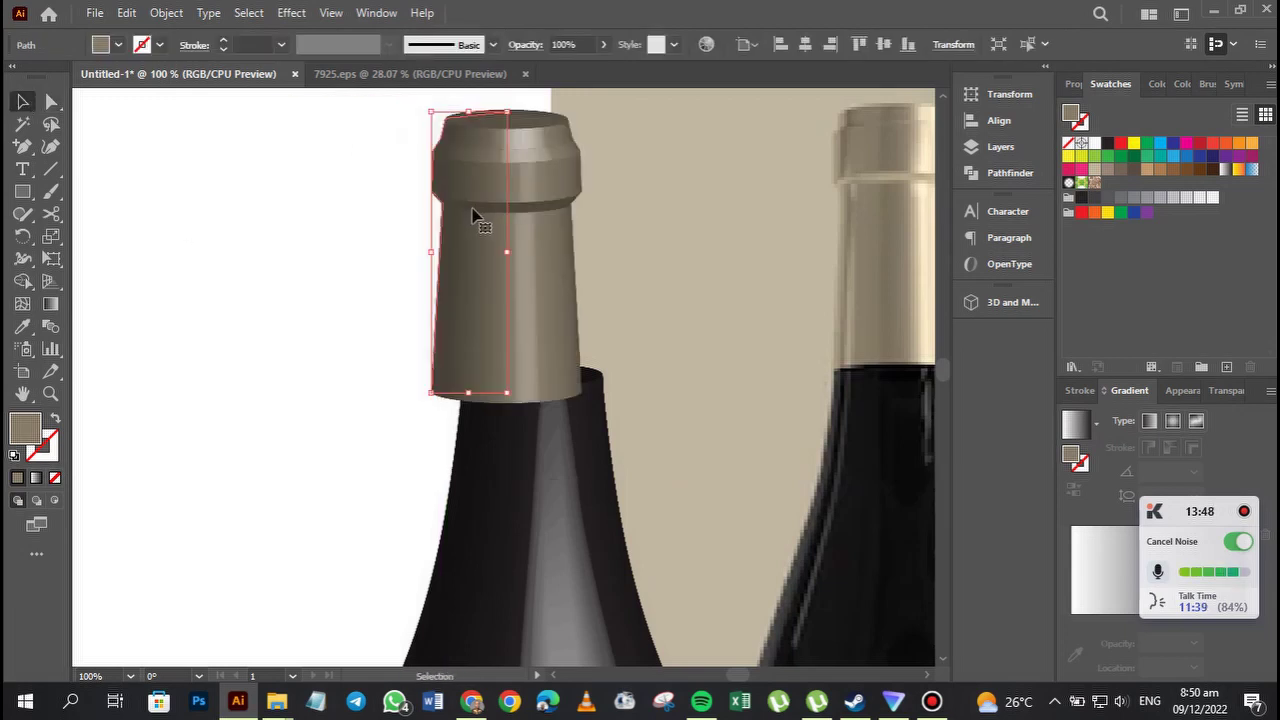
key(Right)
key(Right)
key(Right)
key(Right)
key(Right)
key(Right)
key(Right)
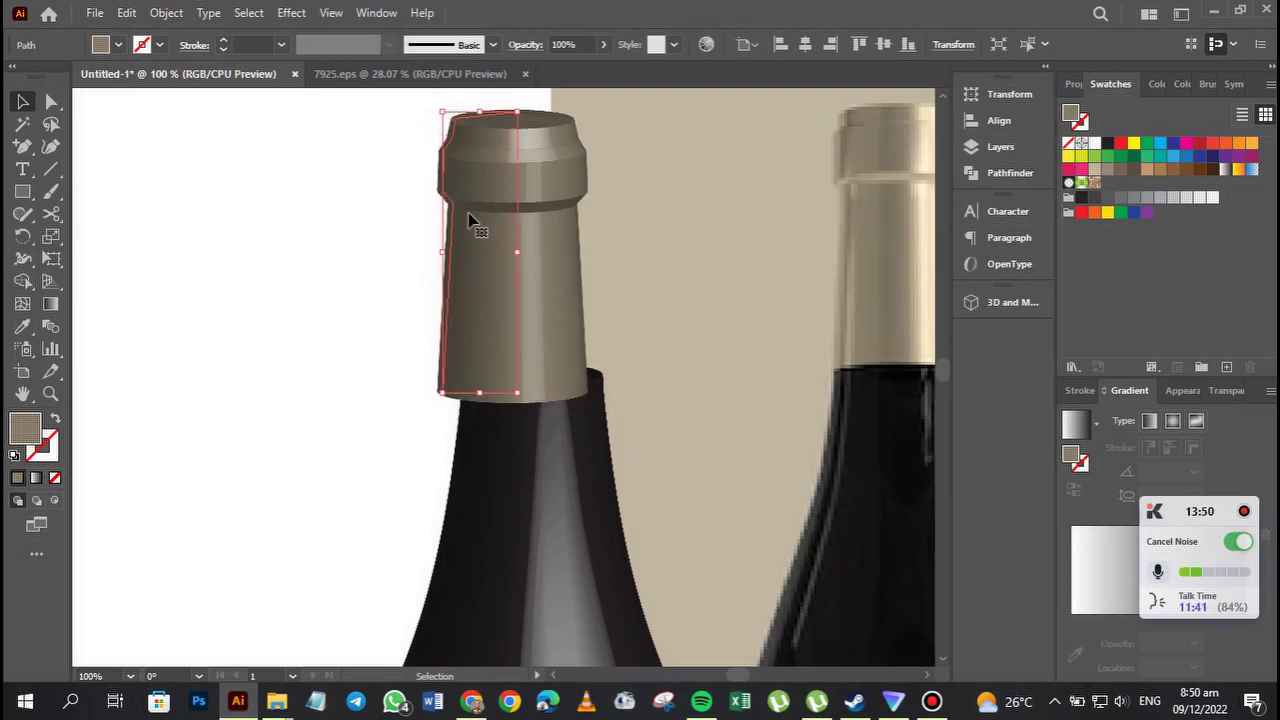
key(Right)
key(Right)
key(Right)
key(Right)
key(Right)
key(Right)
key(Right)
key(Right)
key(Right)
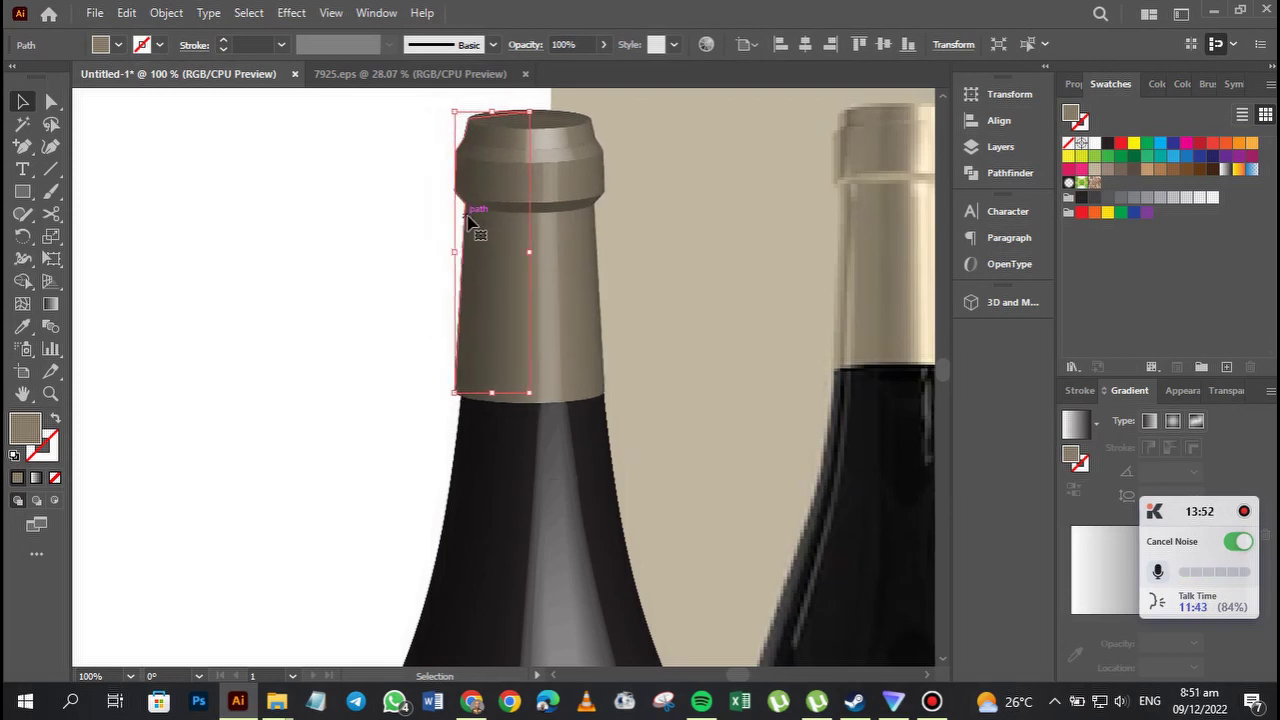
click(329, 288)
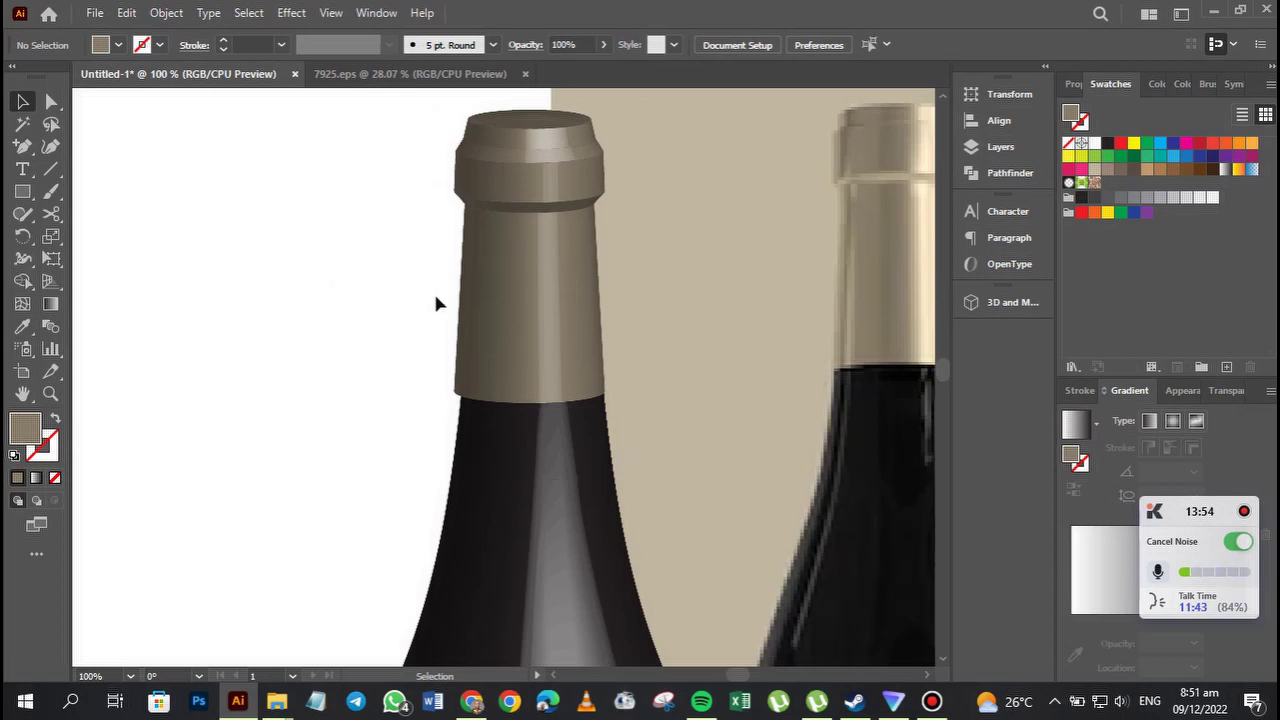
Fine-tune the neck piece's fit over the top edge of the bottle body.
click(485, 308)
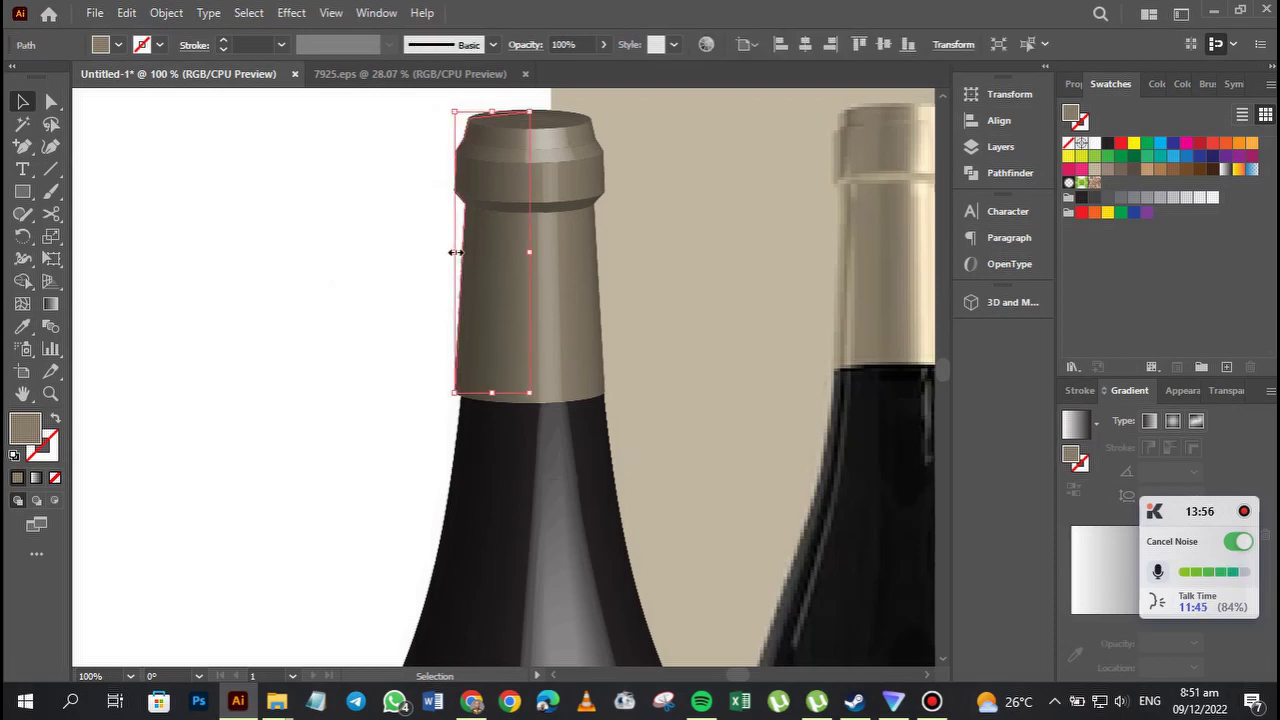
drag(455, 252, 455, 258)
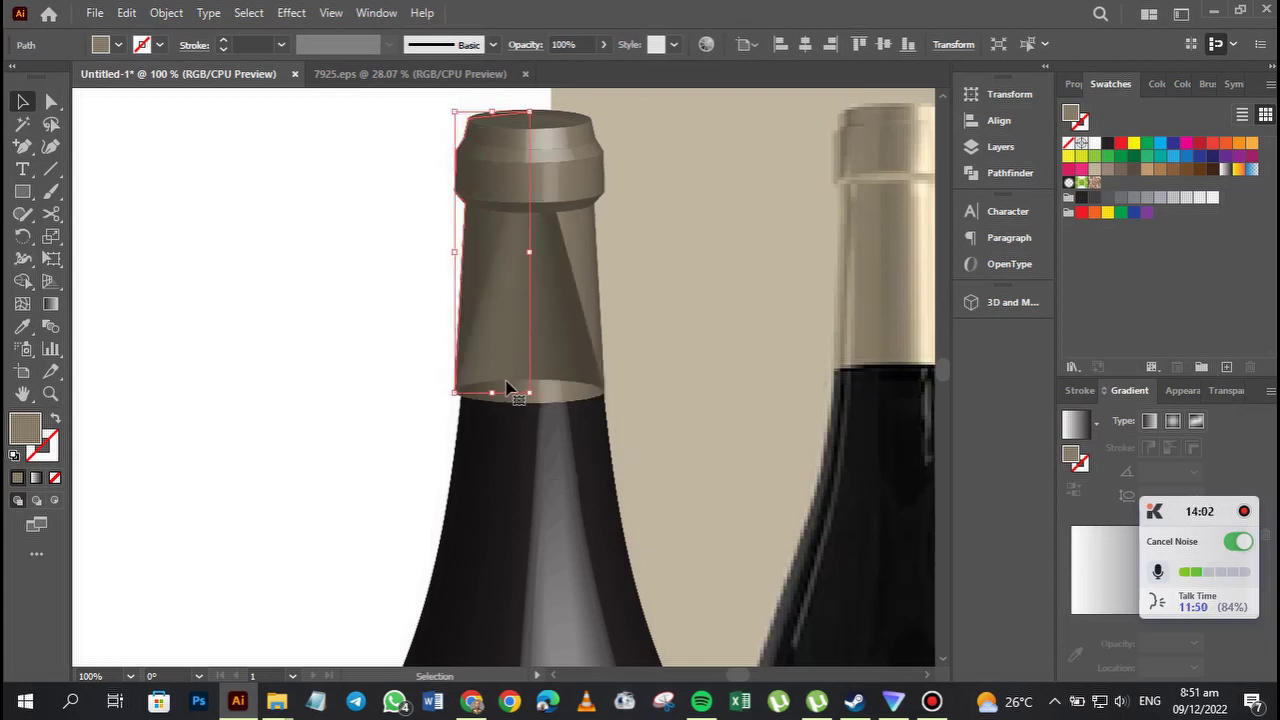
drag(503, 388, 500, 394)
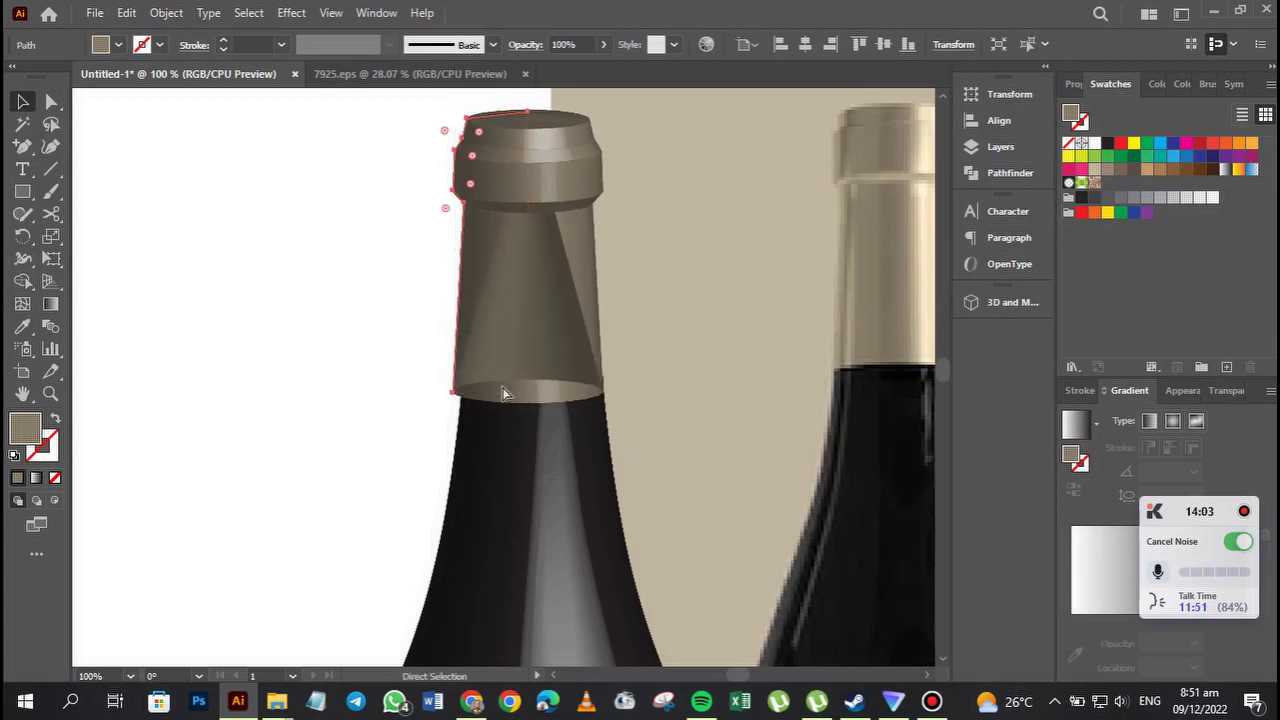
Widen the bottle body slightly by stretching its half outline outward, and deselect it.
click(513, 450)
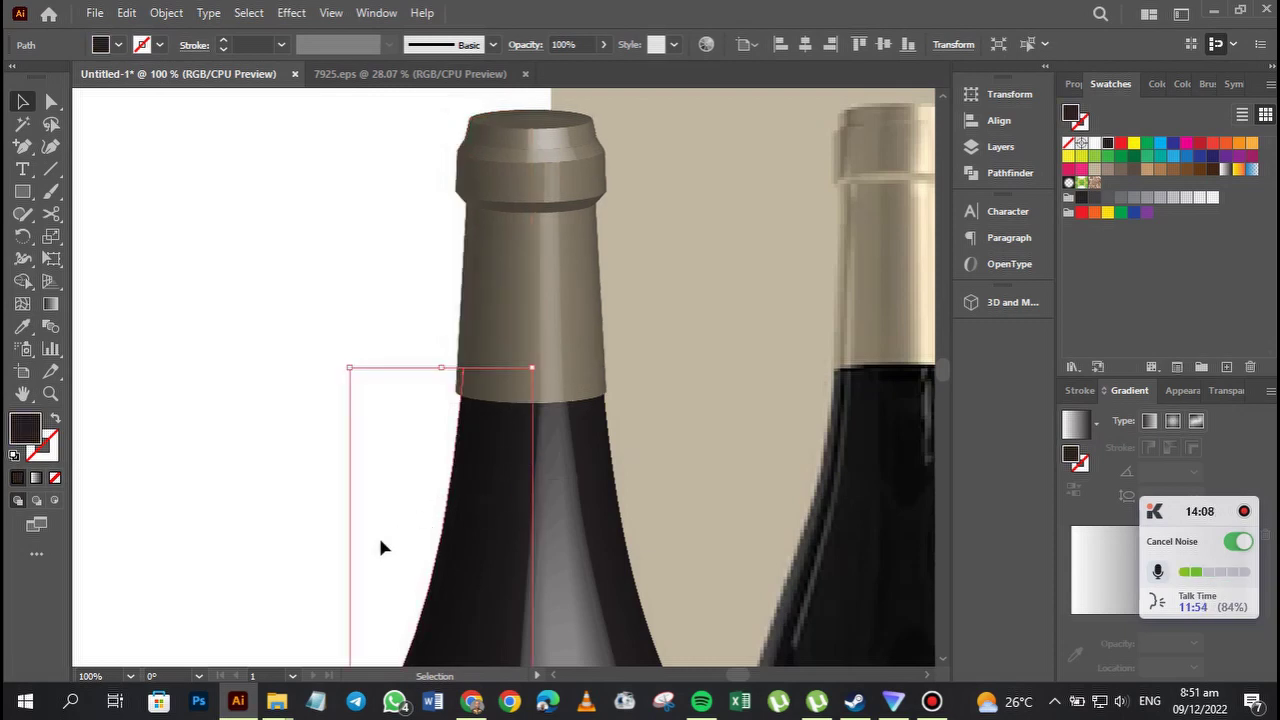
drag(373, 581, 368, 469)
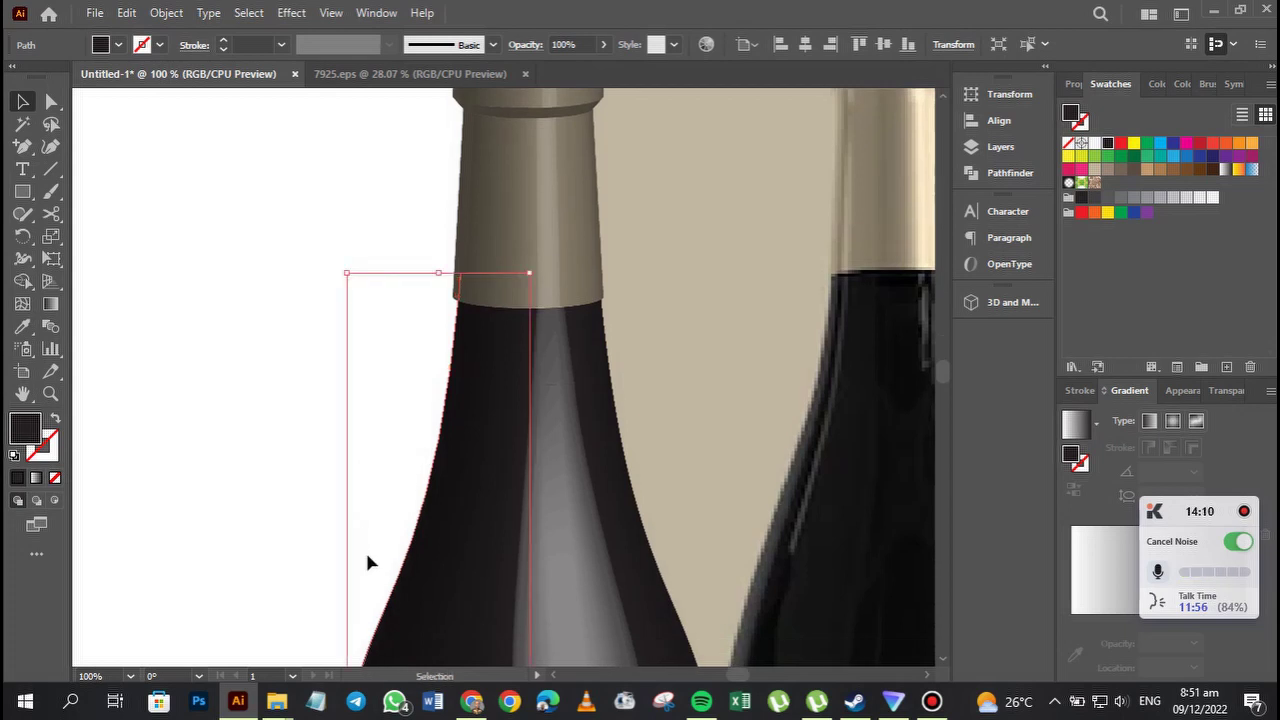
drag(365, 549, 369, 412)
key(space)
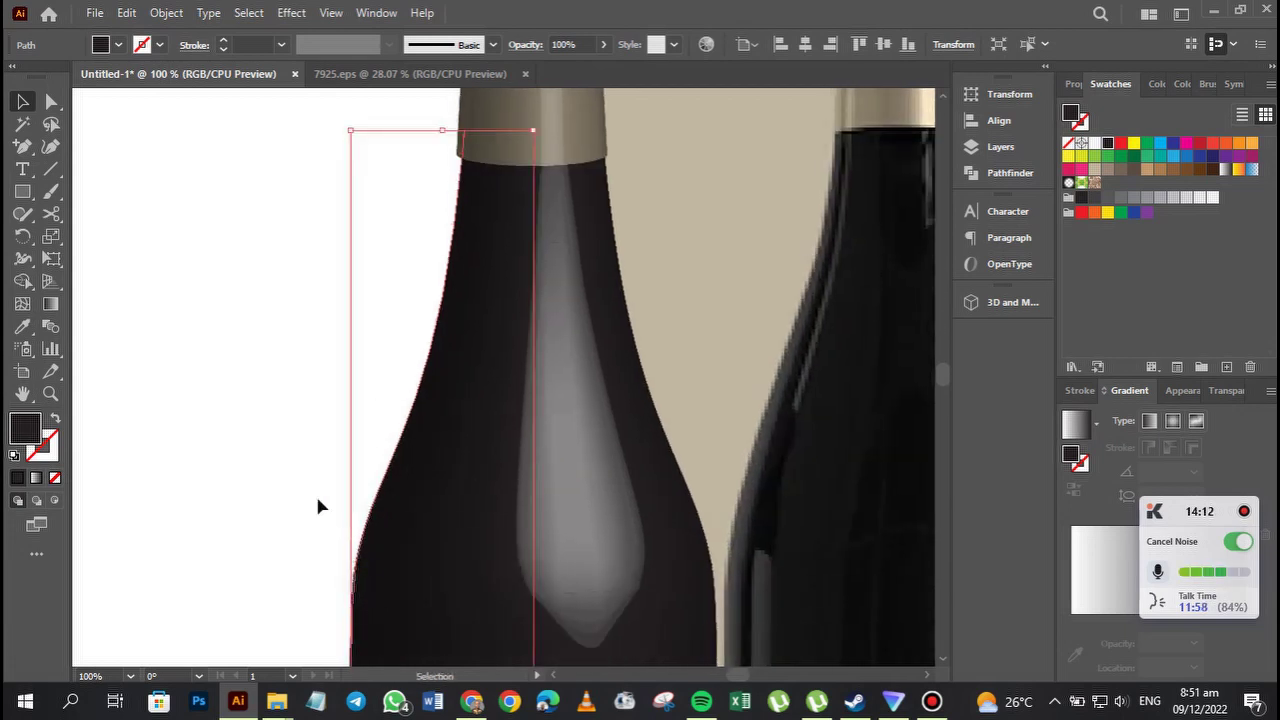
drag(346, 614, 369, 486)
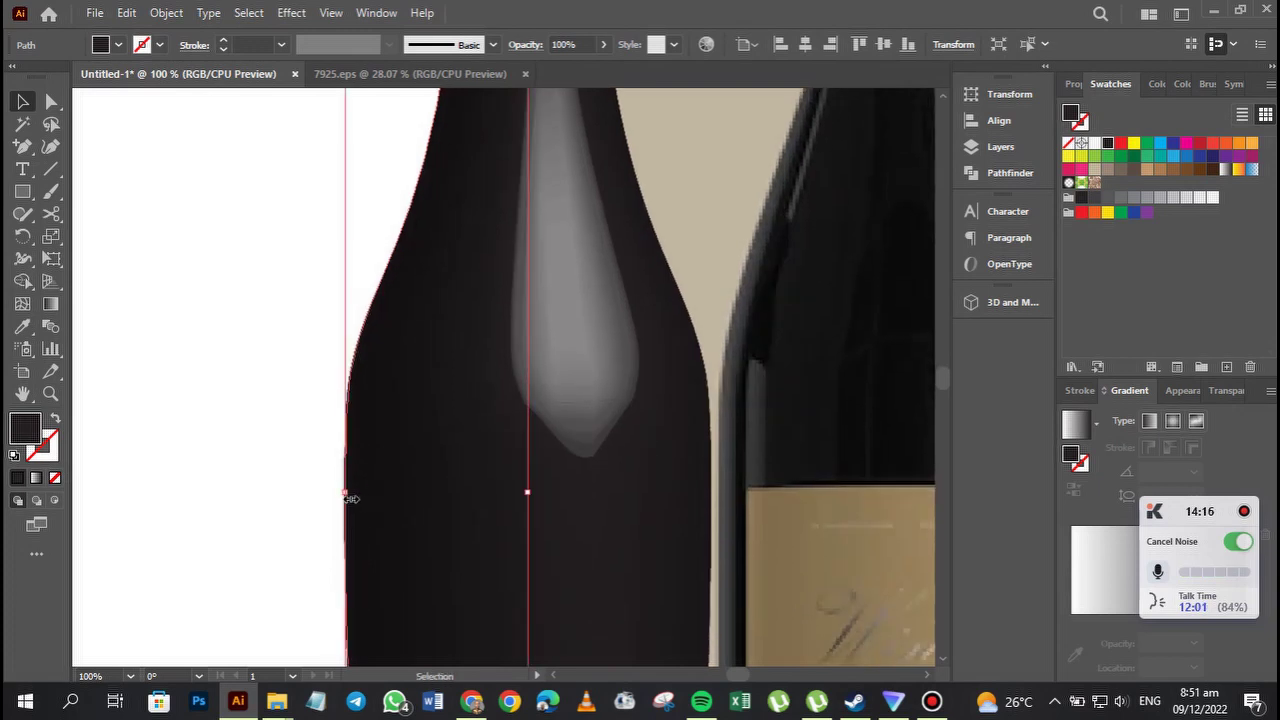
key(ctrl+minus)
key(ctrl+minus)
key(v)
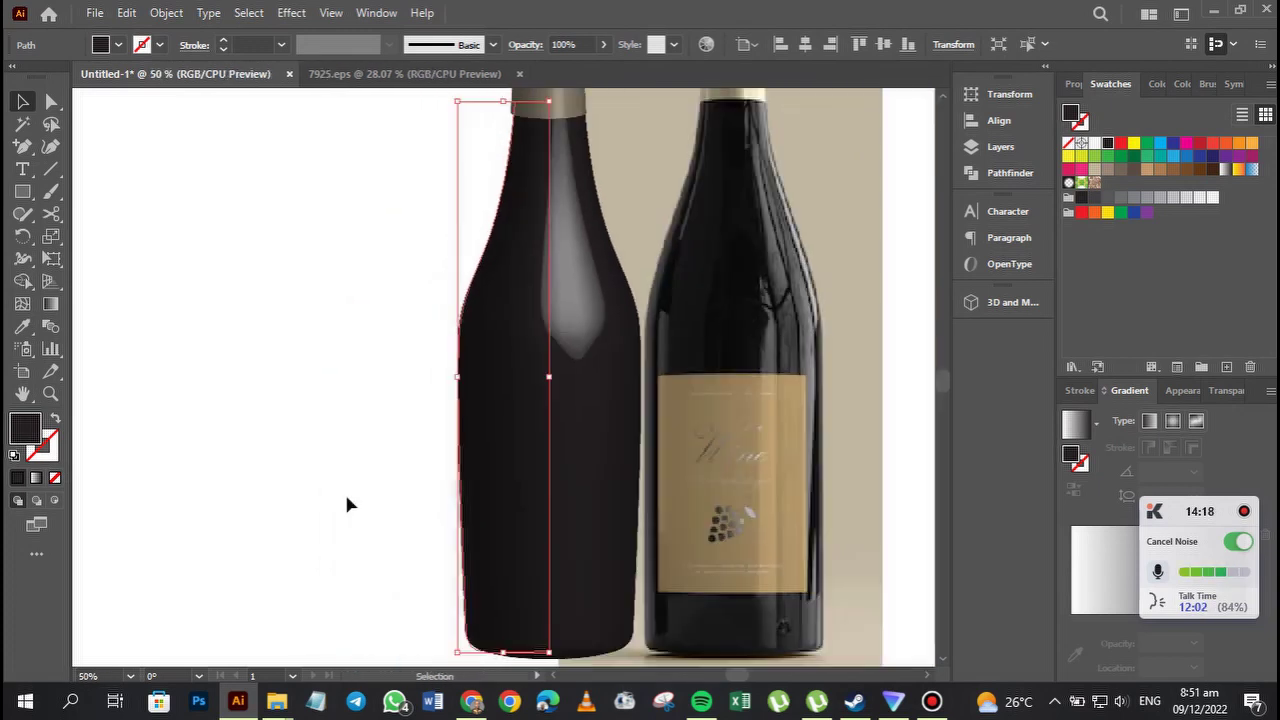
drag(457, 378, 452, 376)
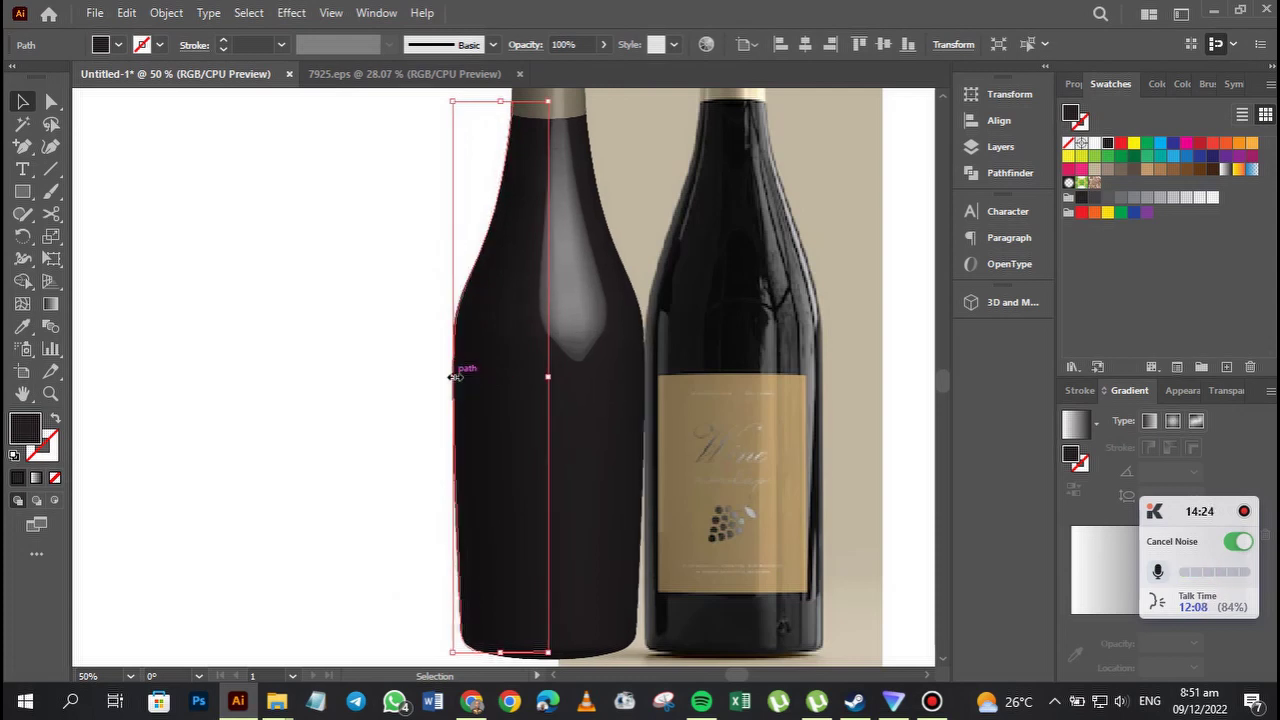
click(342, 354)
Recolour the neck piece with a light cream sampled from the neck foil in the photo, and deselect it.
drag(381, 321, 289, 467)
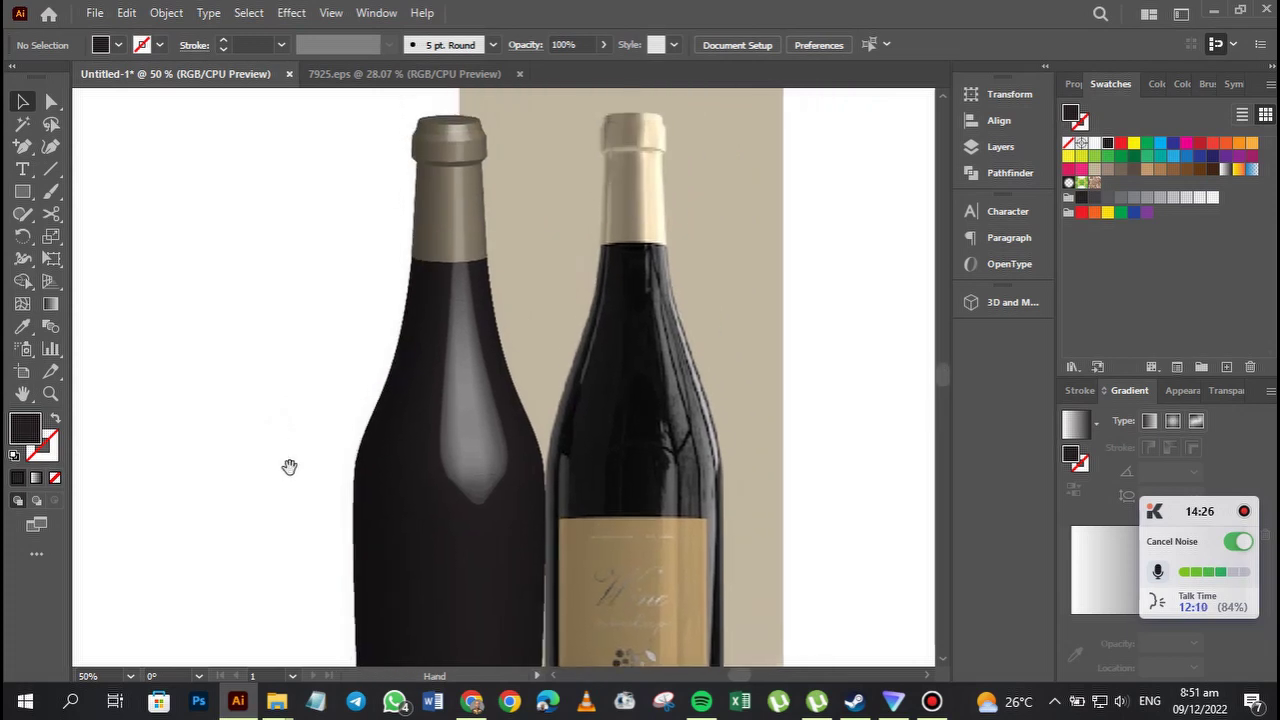
click(452, 240)
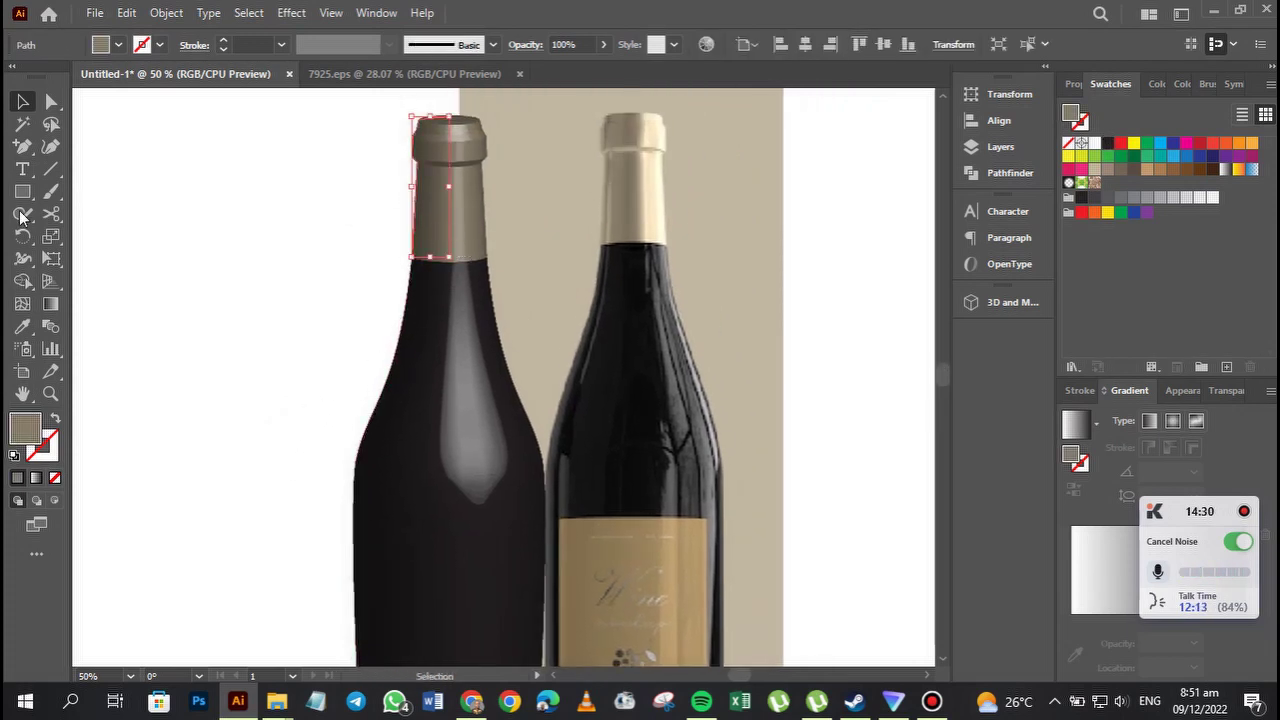
click(22, 326)
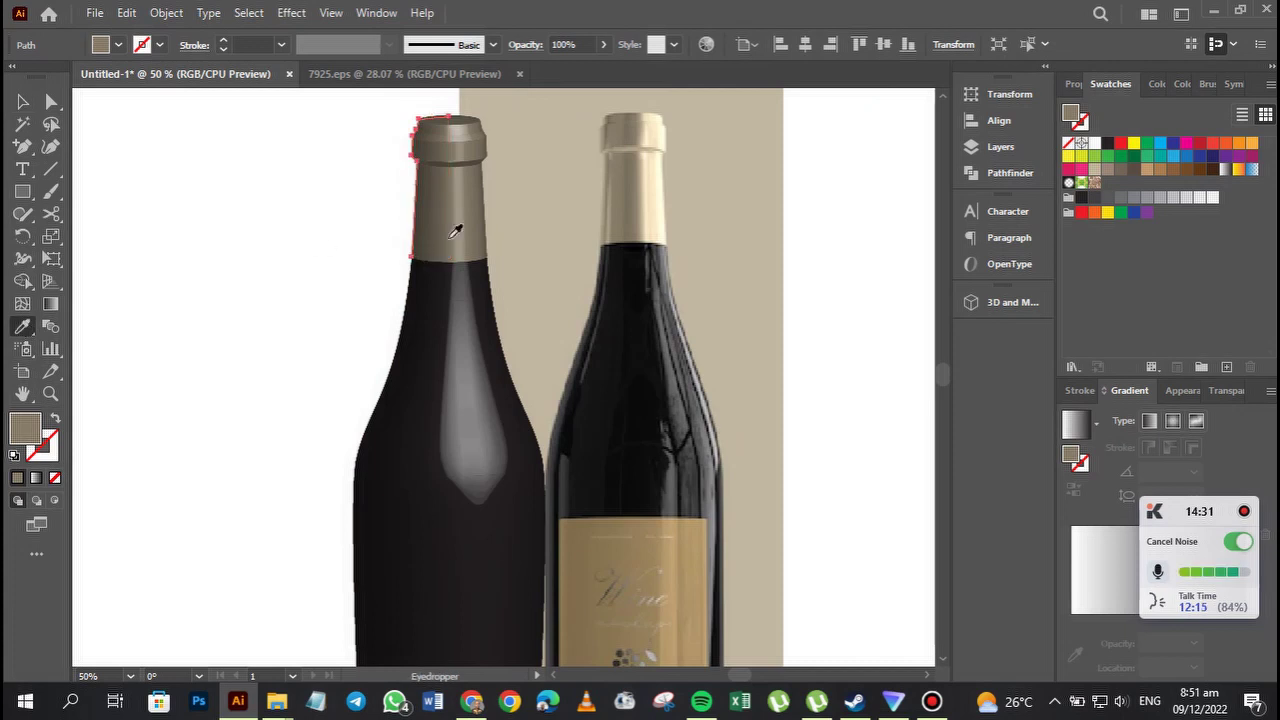
click(655, 177)
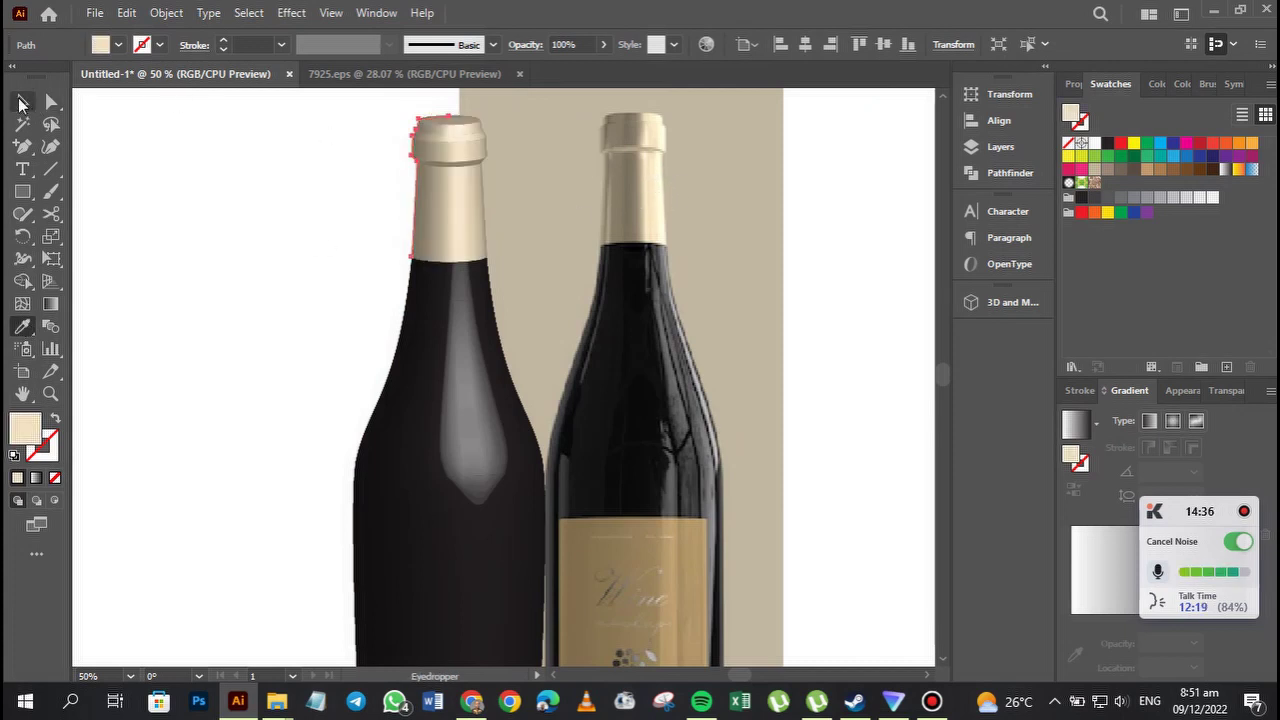
click(22, 102)
click(186, 263)
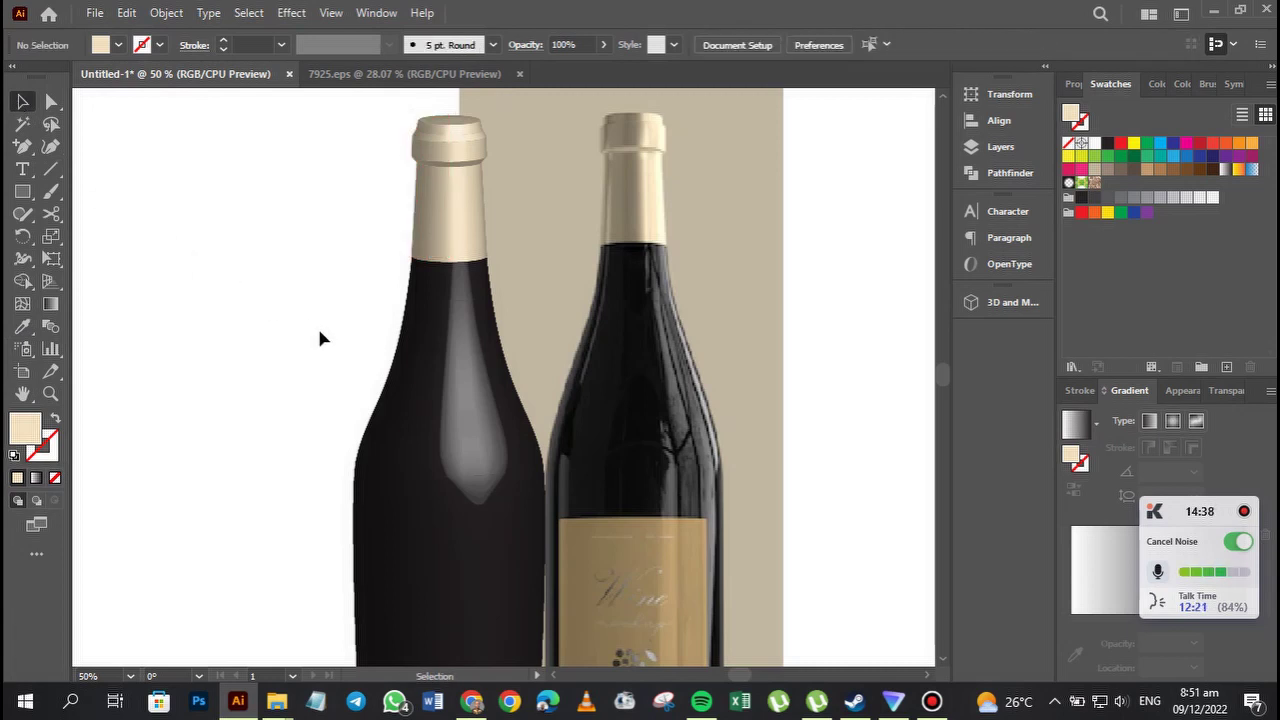
Recolour the bottle body's half outline with pure black (000000).
key(space)
drag(320, 320, 291, 269)
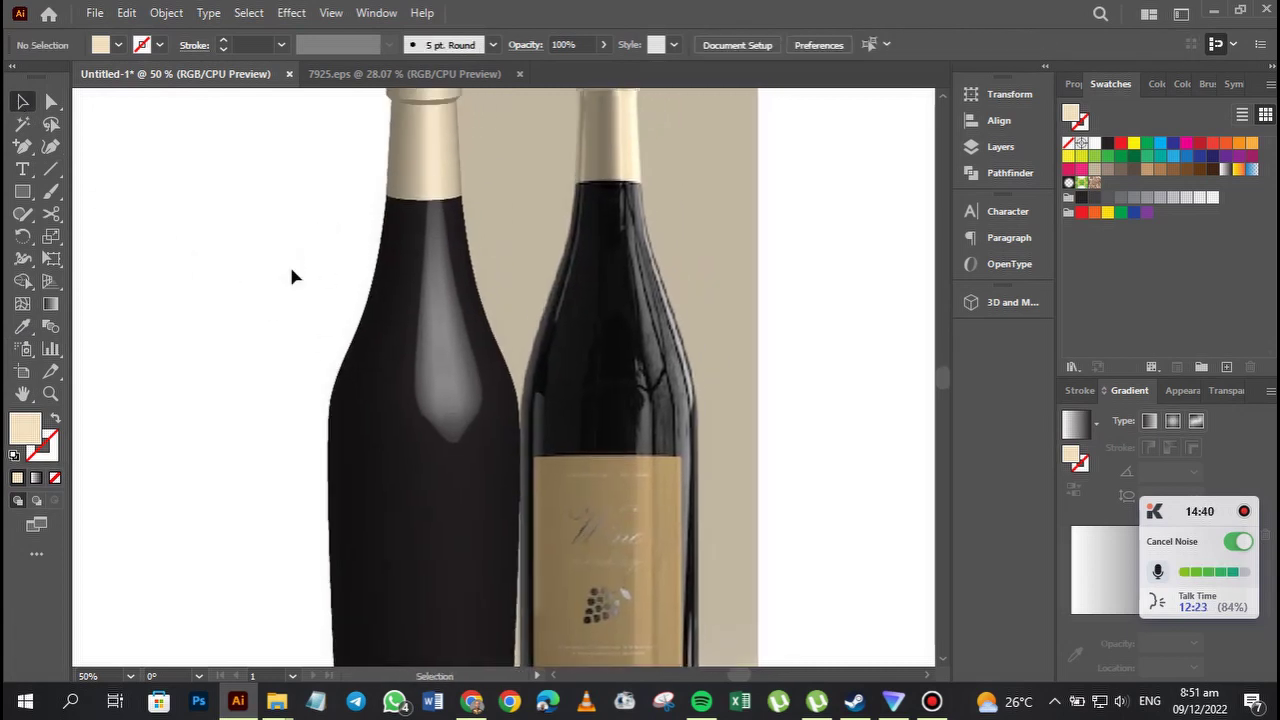
key(ctrl+minus)
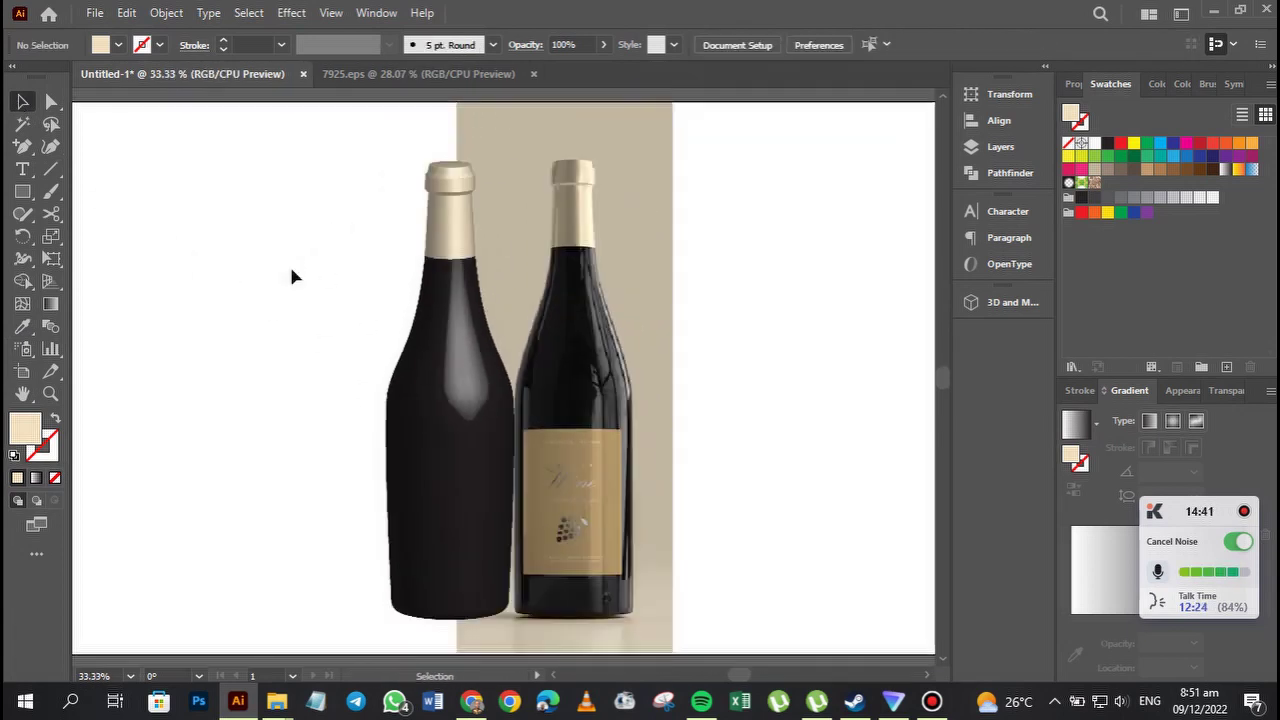
click(452, 482)
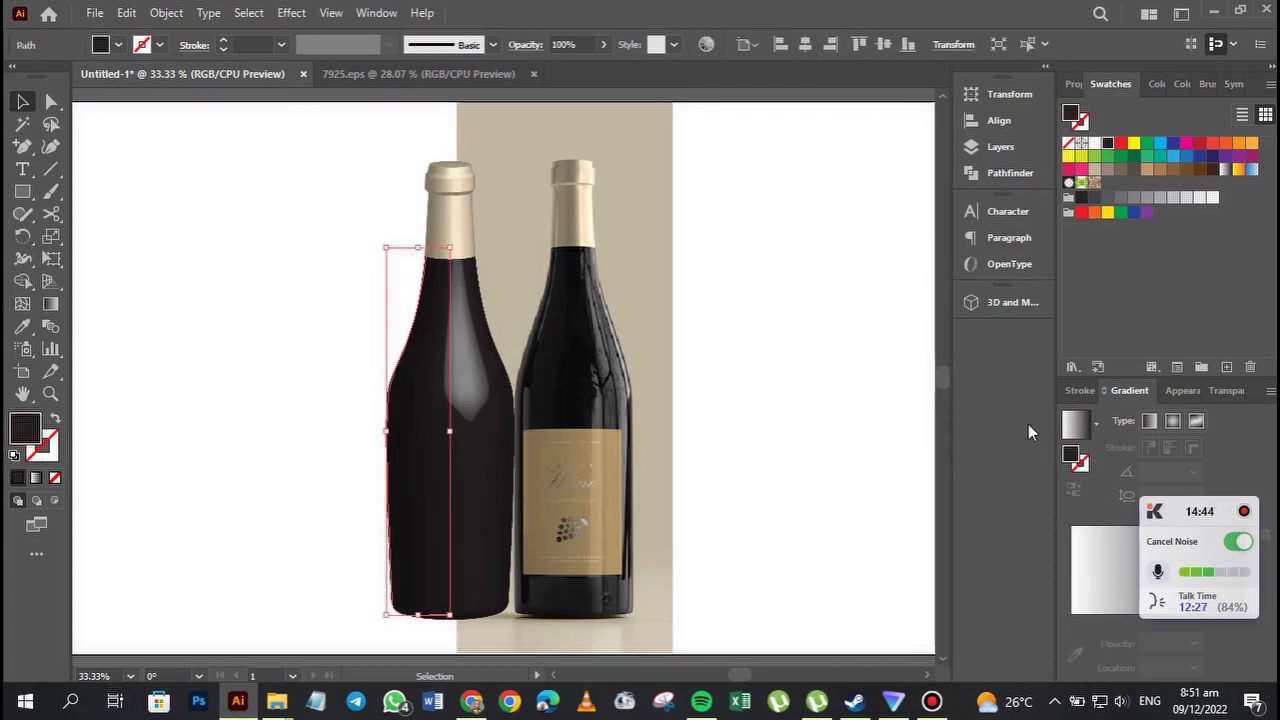
click(1158, 87)
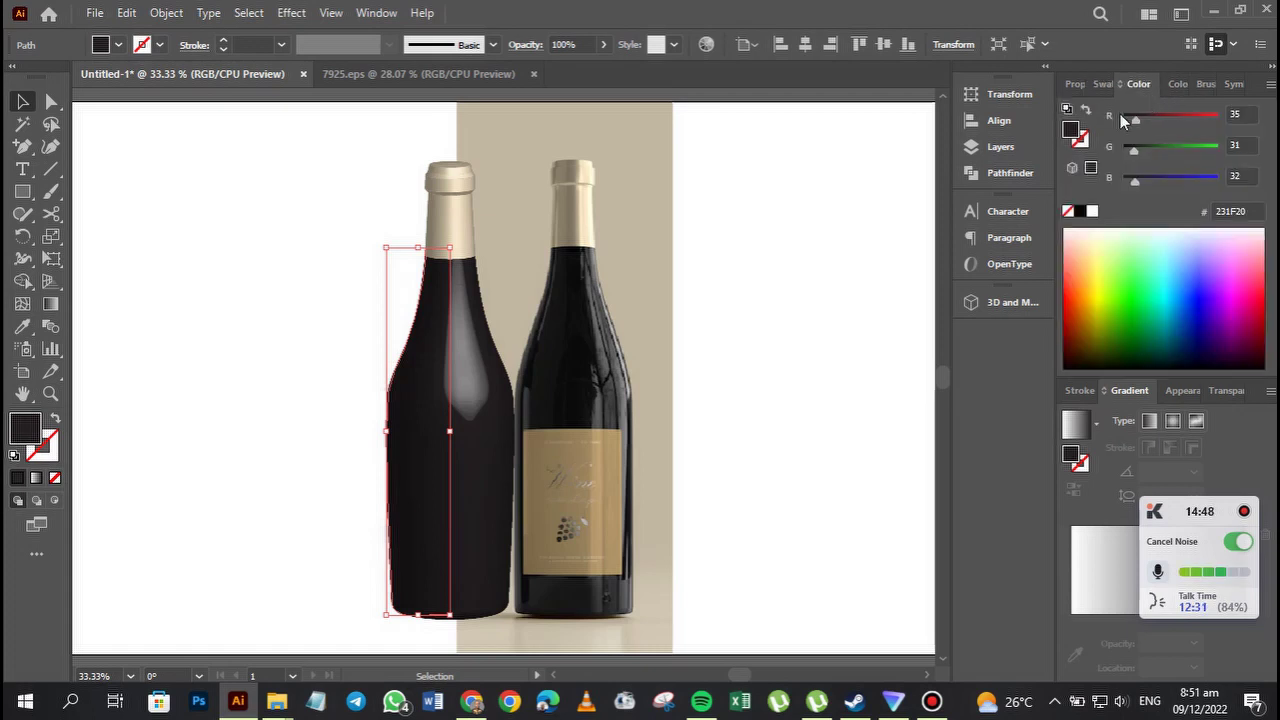
click(1080, 212)
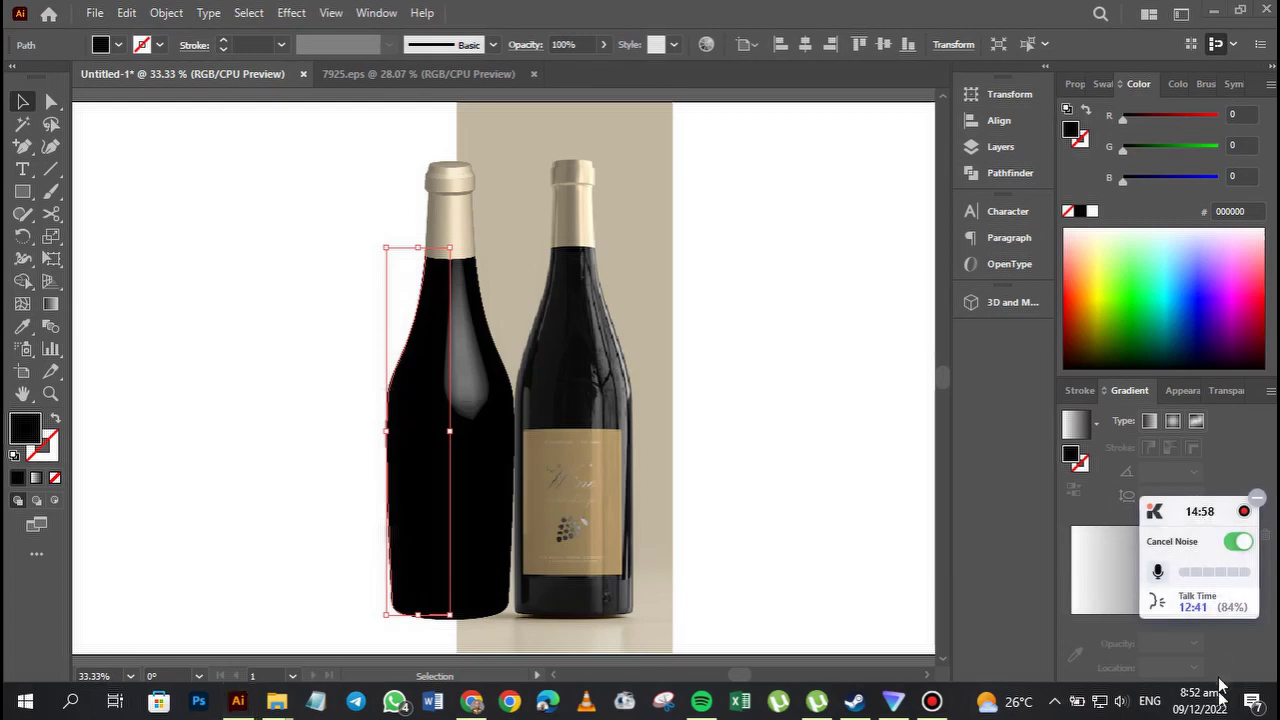
drag(1203, 512, 1208, 680)
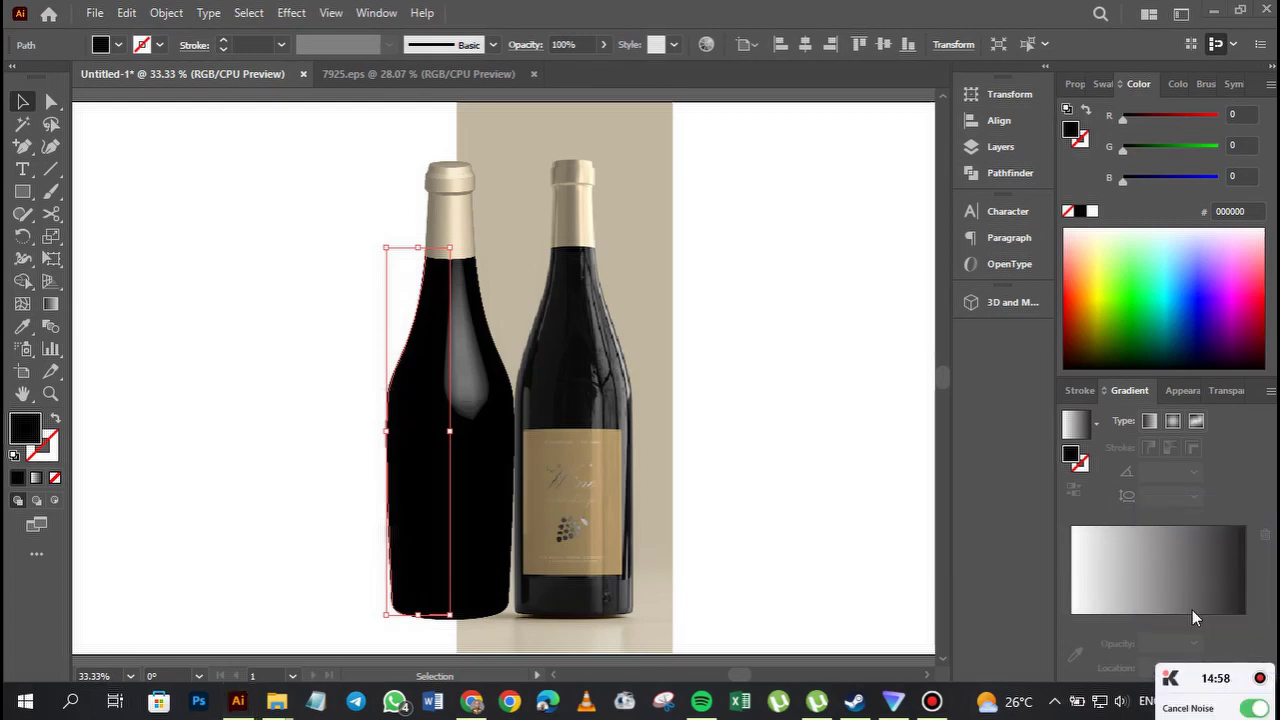
Reopen the body's 3D Revolve effect with its full lighting options, add a second light and send it behind the object.
click(1180, 389)
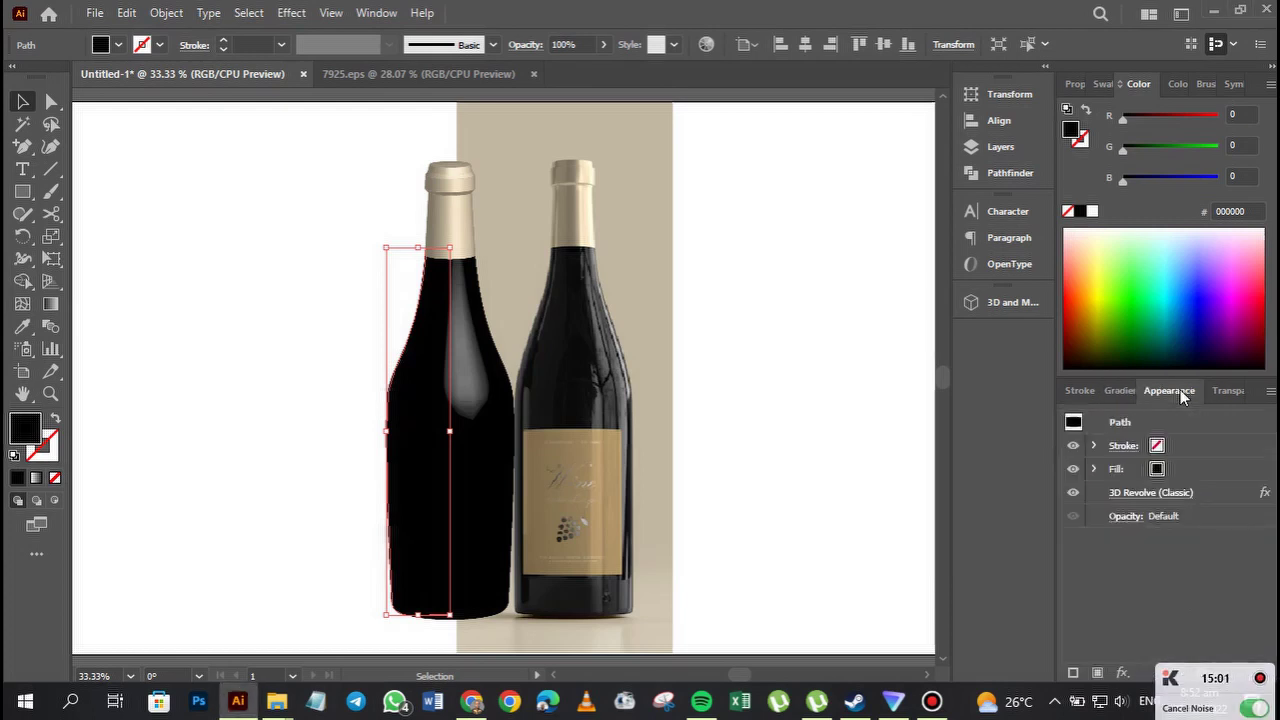
click(1154, 494)
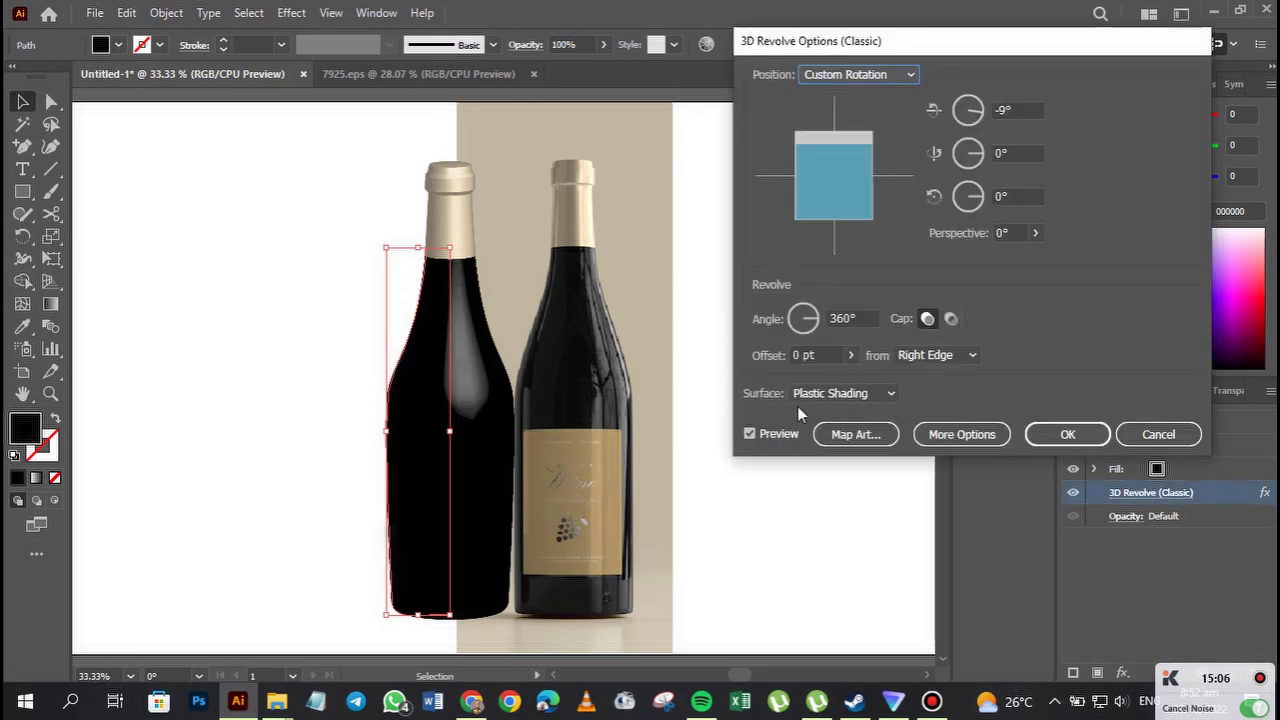
click(960, 440)
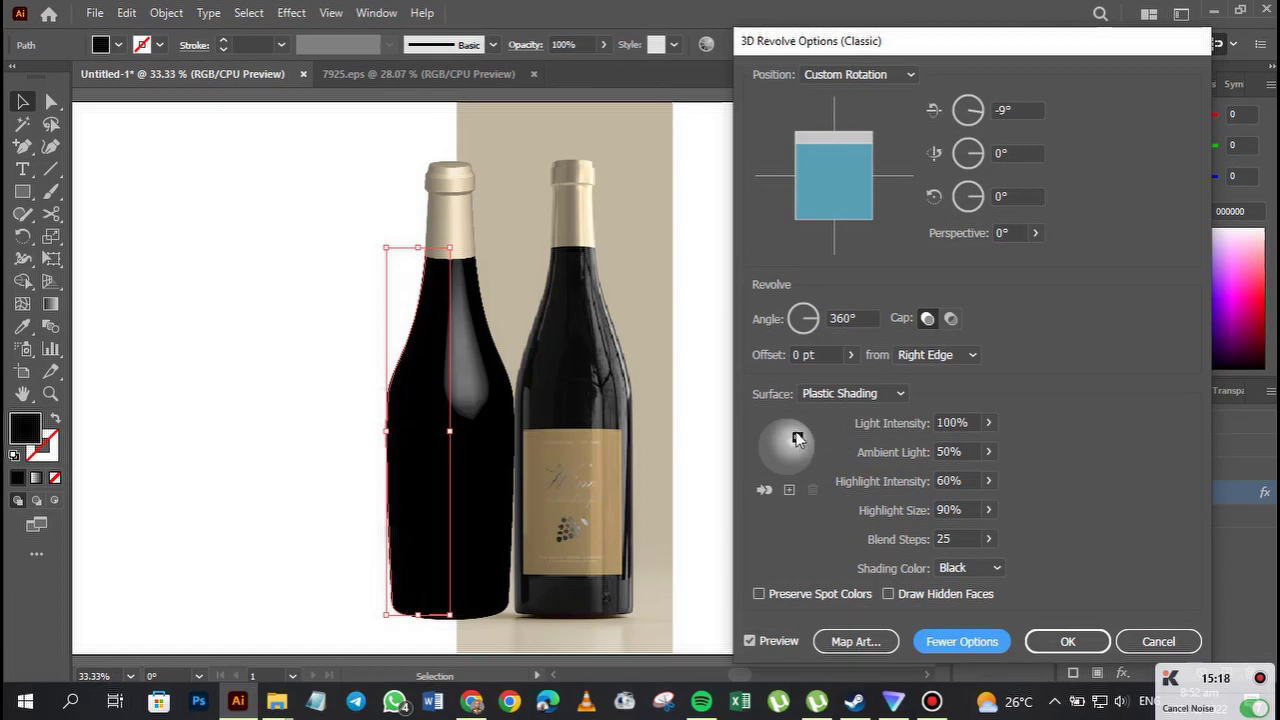
click(789, 490)
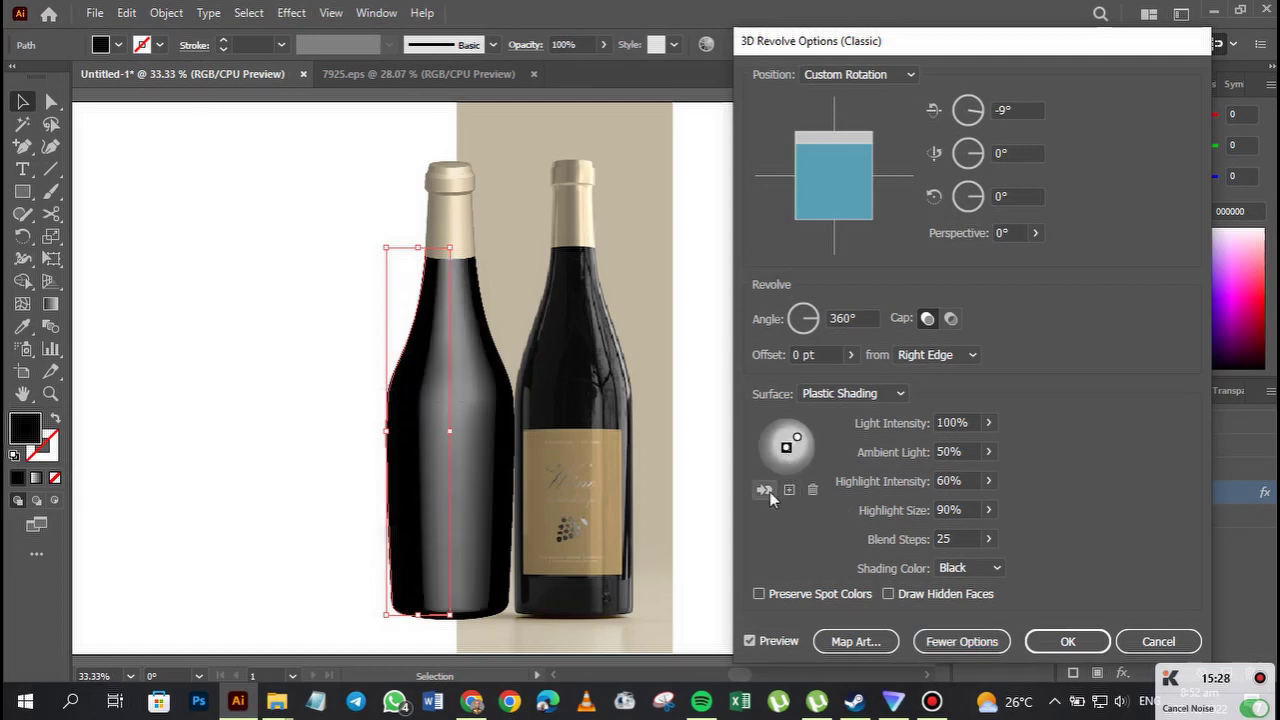
click(769, 491)
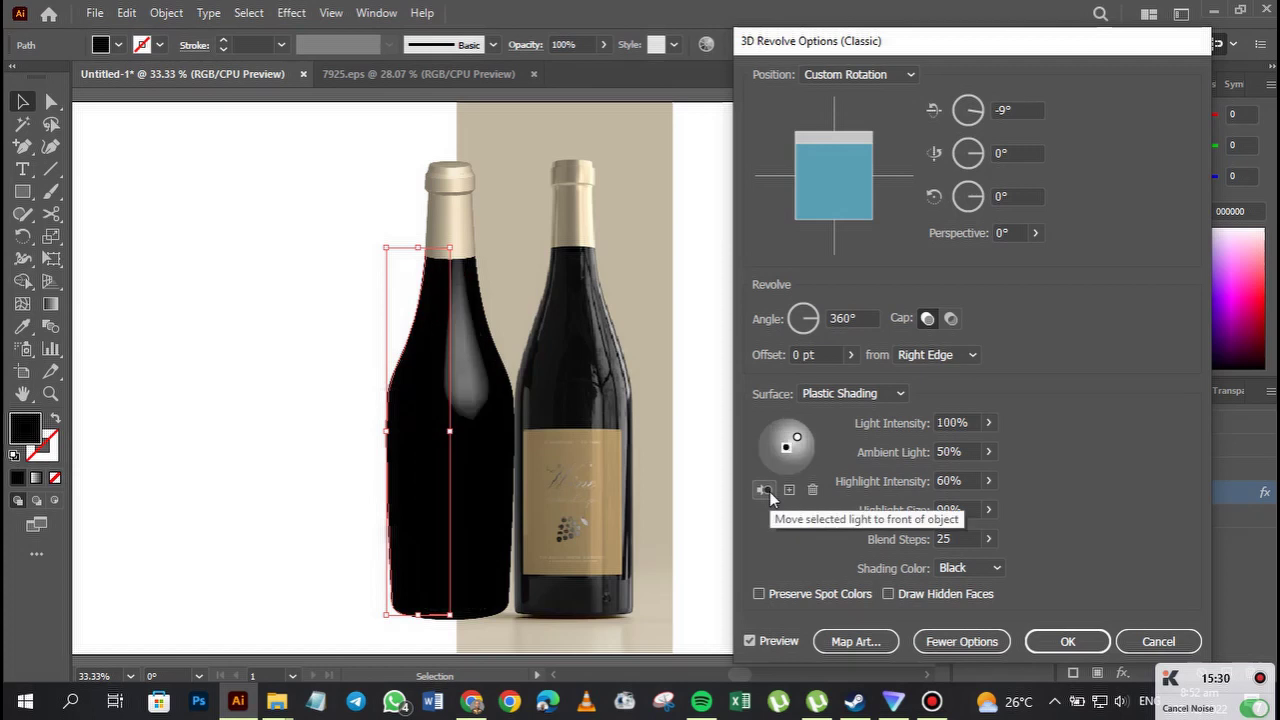
Reposition the two lights, one at the upper left of the lighting sphere and the other near its centre.
click(797, 438)
drag(797, 437, 776, 433)
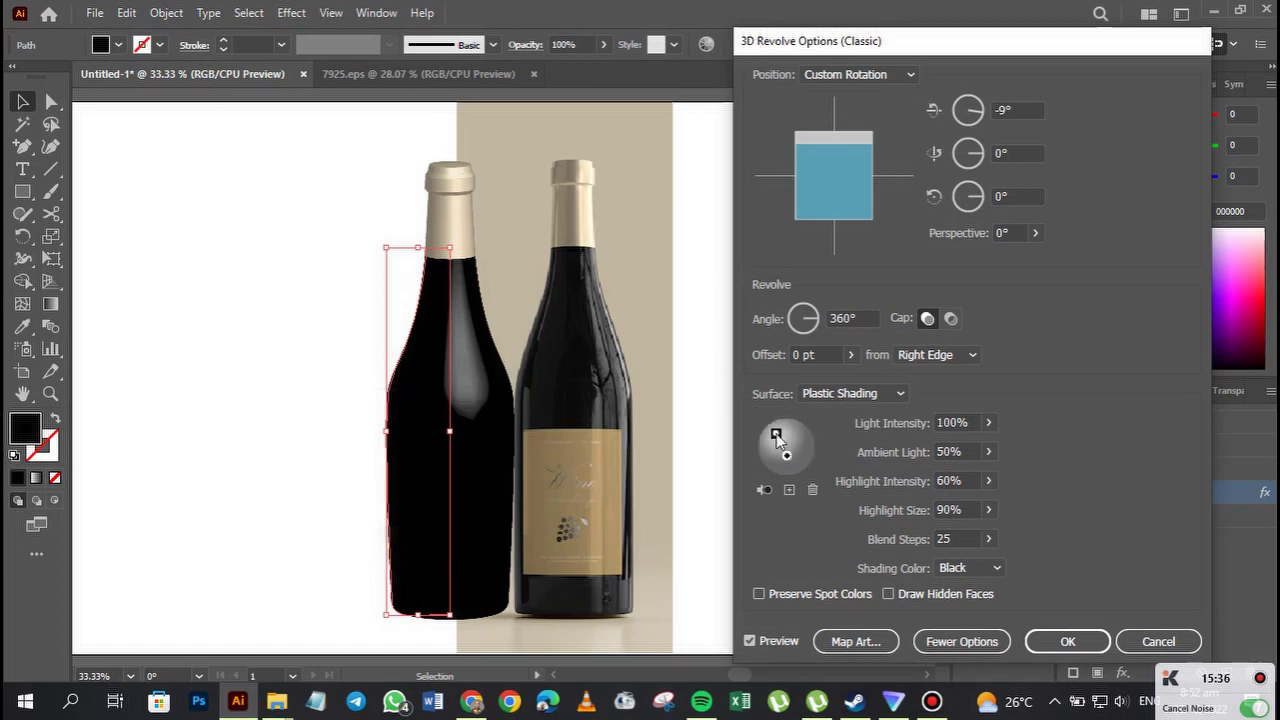
click(765, 491)
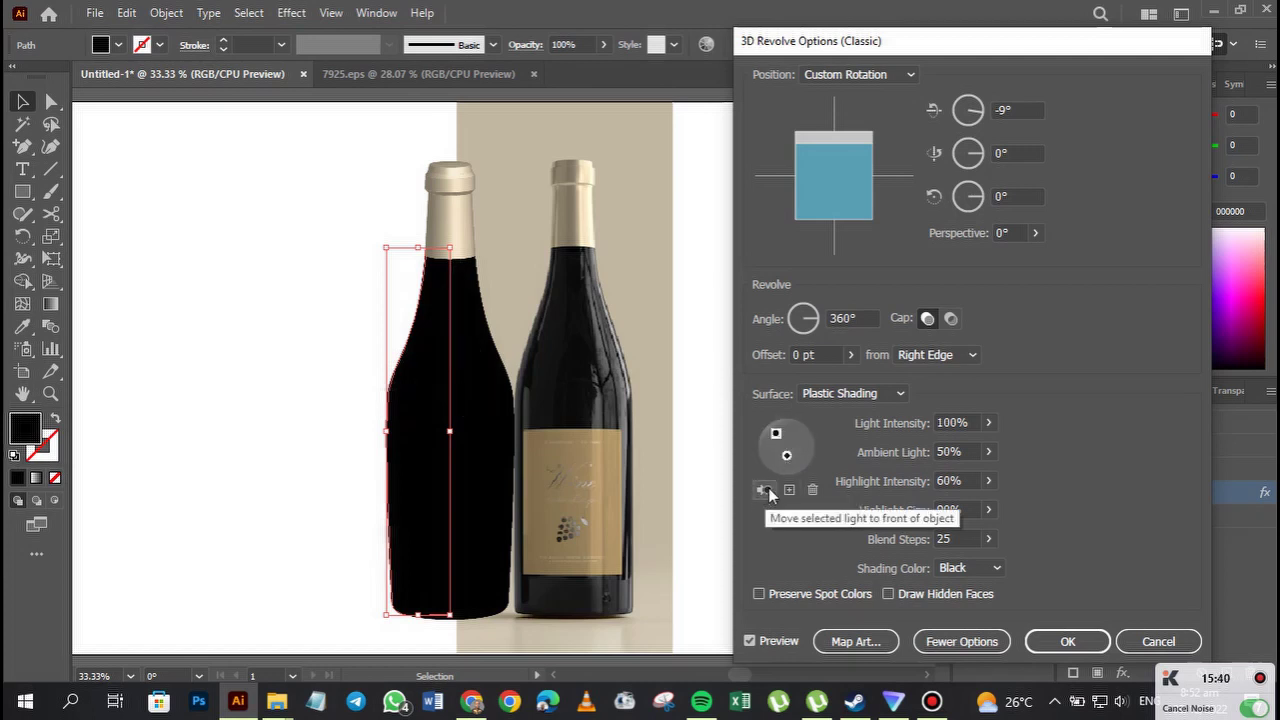
click(766, 490)
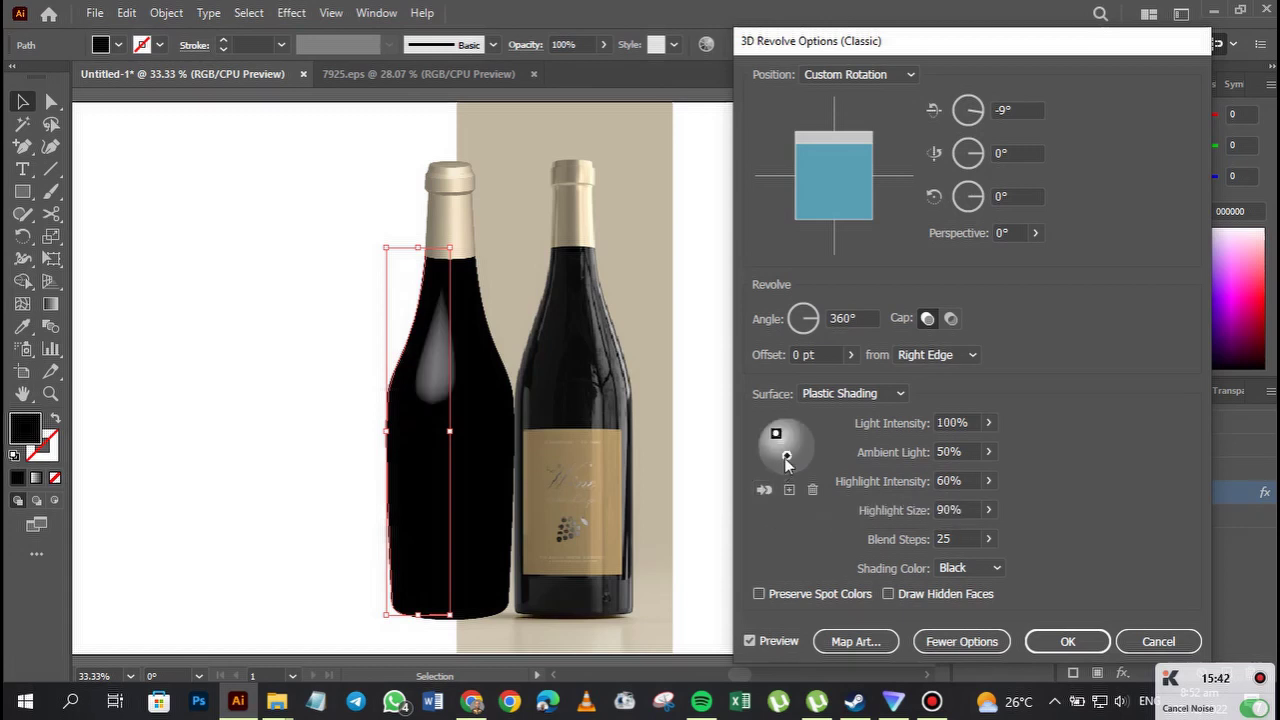
mouse_move(786, 455)
mouse_down()
mouse_move(797, 428)
mouse_move(792, 456)
mouse_move(790, 428)
mouse_move(779, 429)
mouse_move(782, 447)
mouse_up()
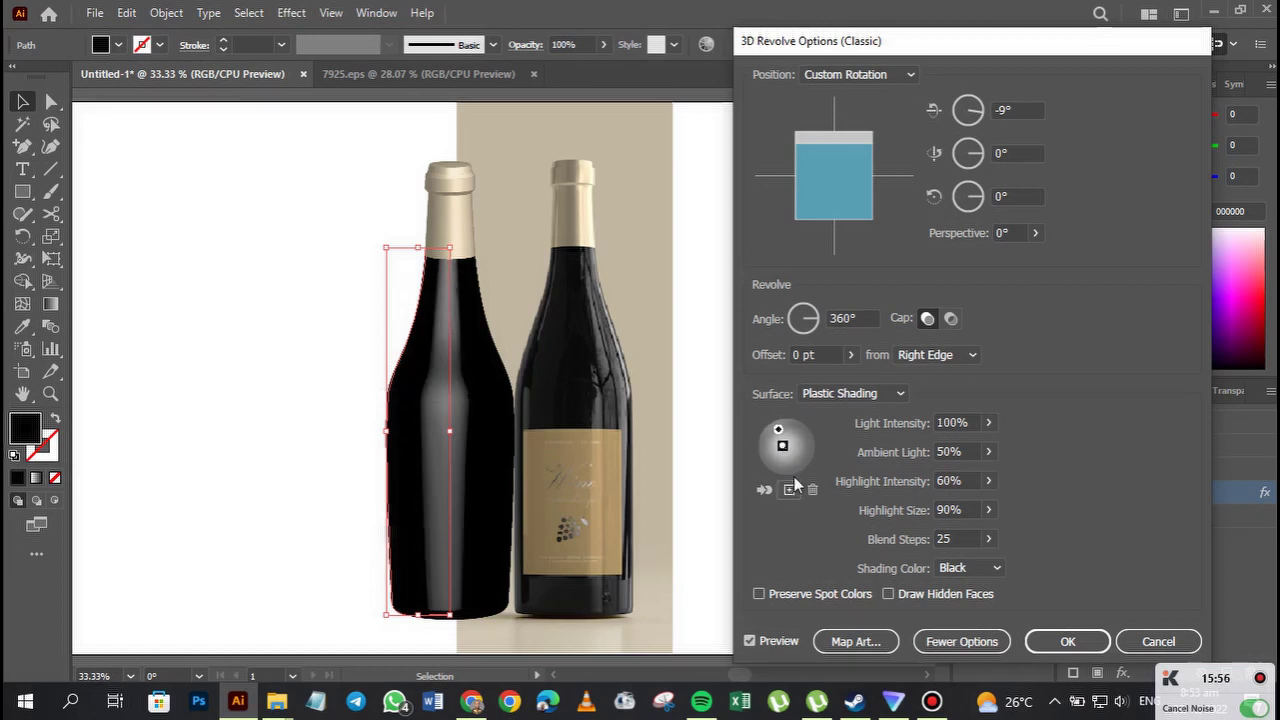
Try a third light on the upper right of the lighting sphere, testing its light intensity at 48% and 100%.
click(790, 489)
mouse_move(783, 446)
mouse_down()
mouse_move(807, 443)
mouse_move(790, 468)
mouse_move(802, 432)
mouse_up()
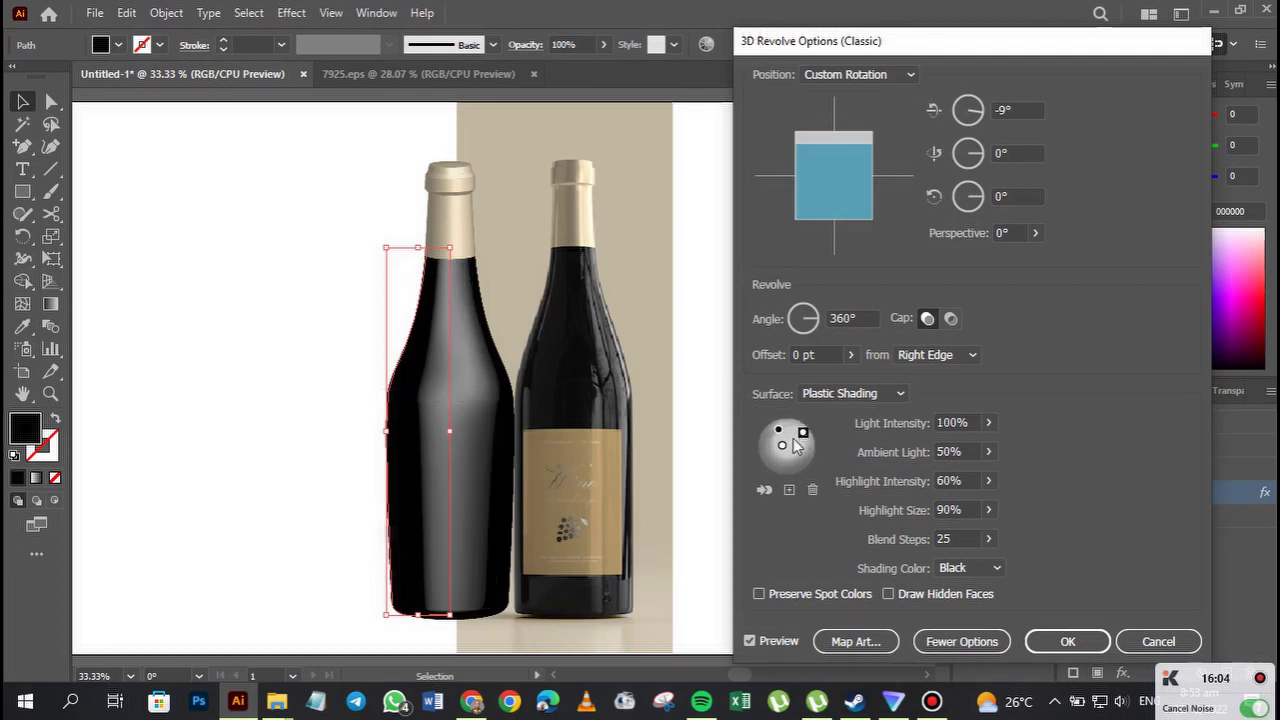
click(812, 489)
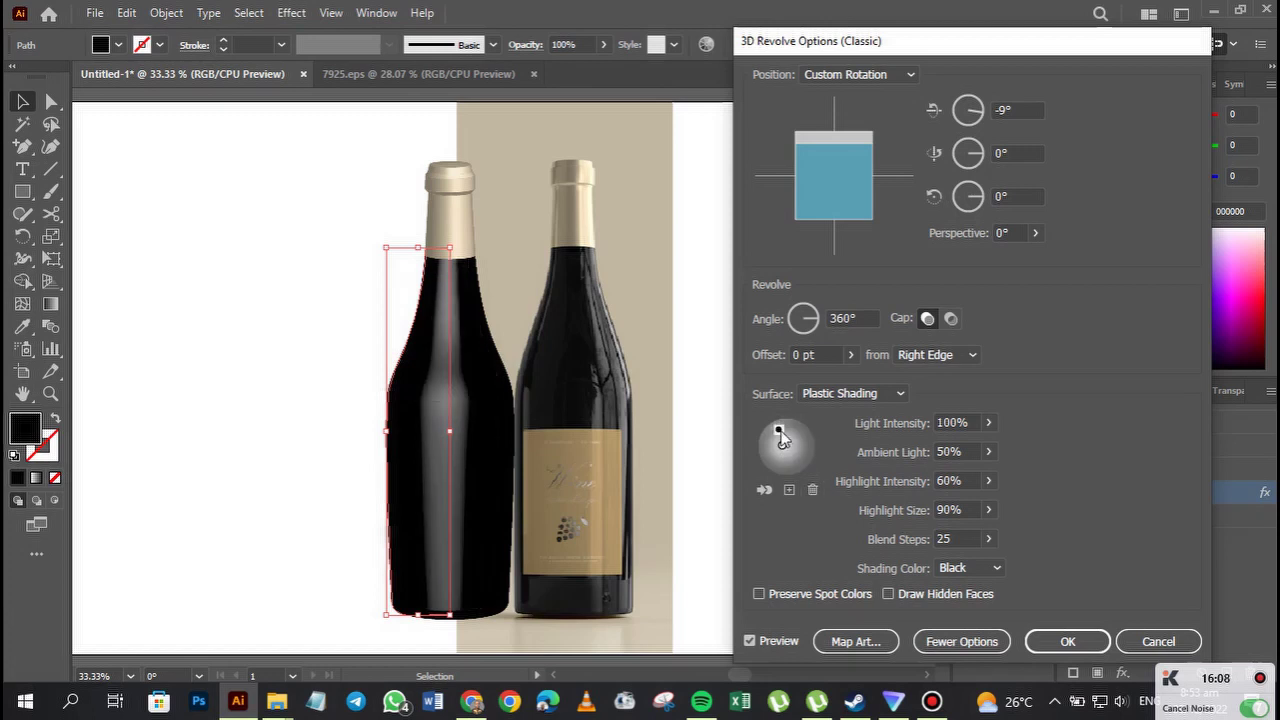
click(790, 490)
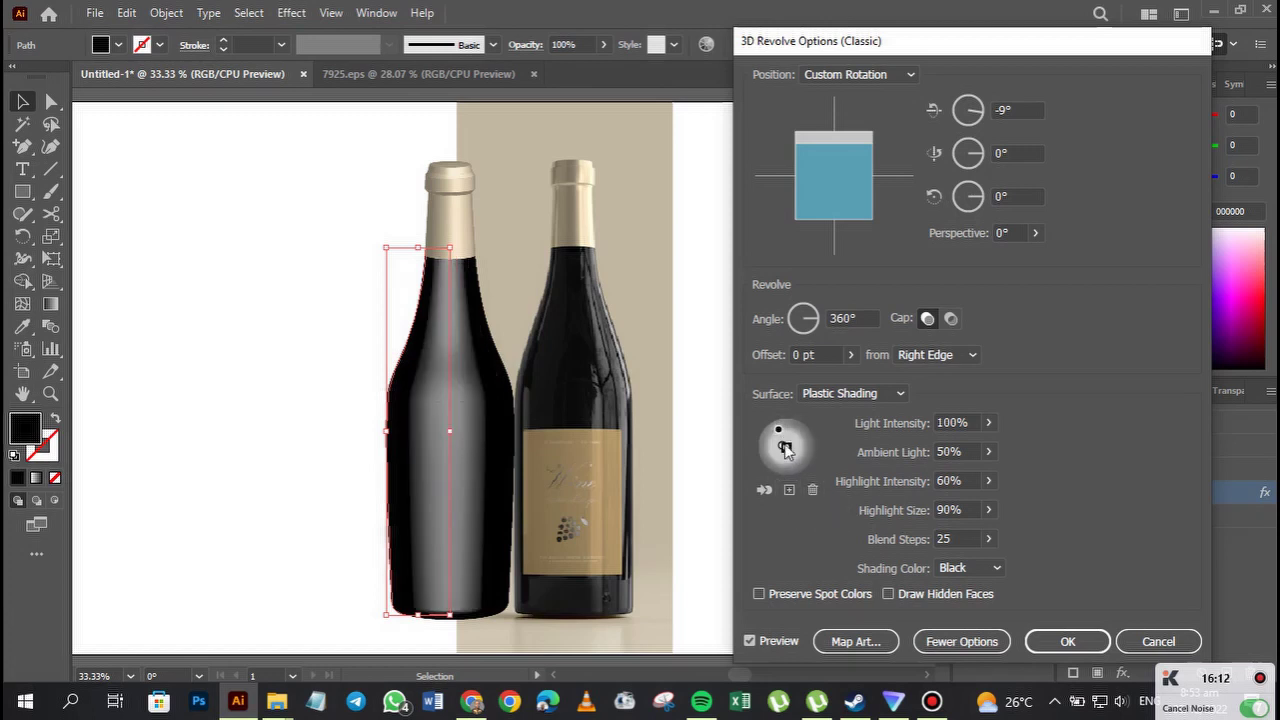
drag(798, 442, 801, 442)
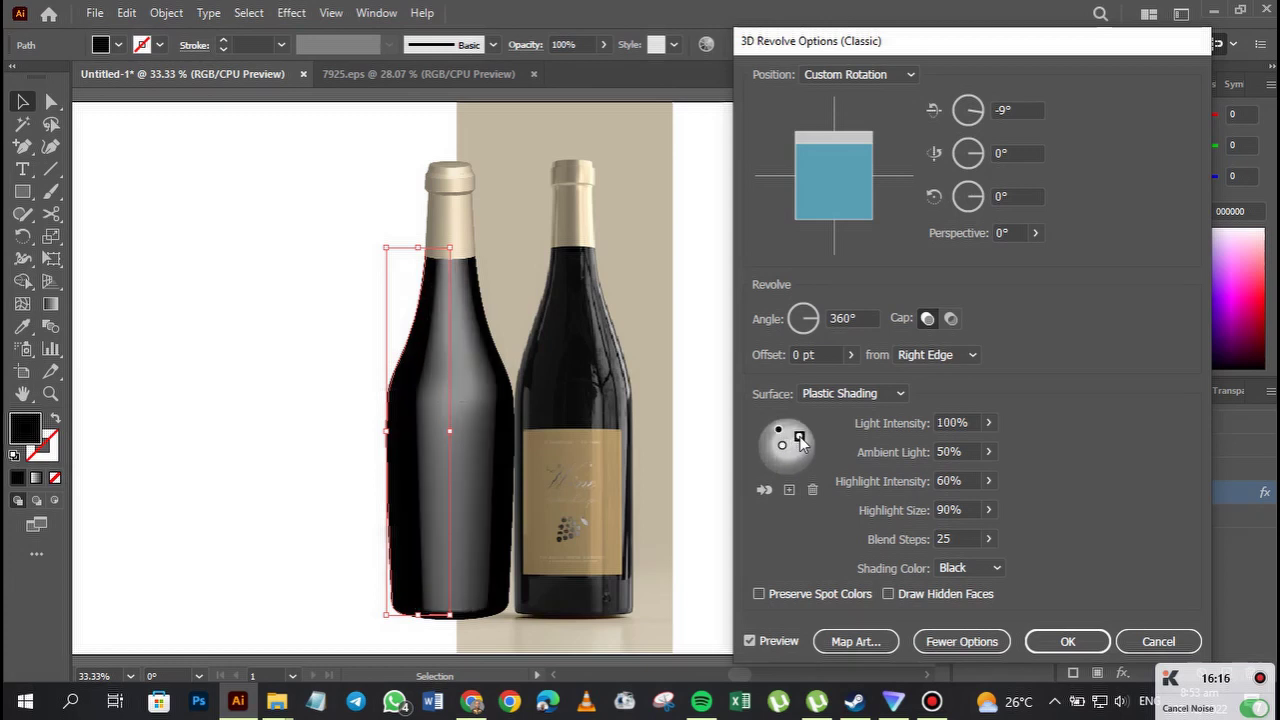
click(988, 423)
drag(989, 449, 972, 450)
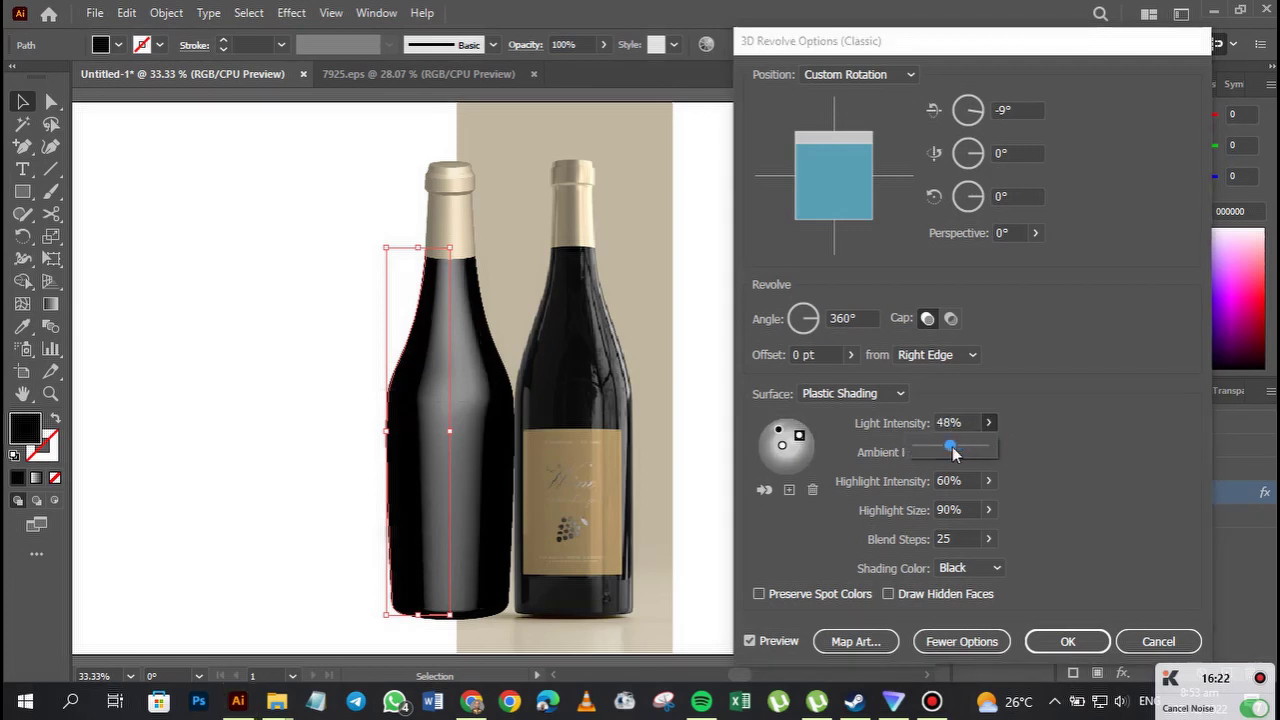
drag(952, 446, 987, 450)
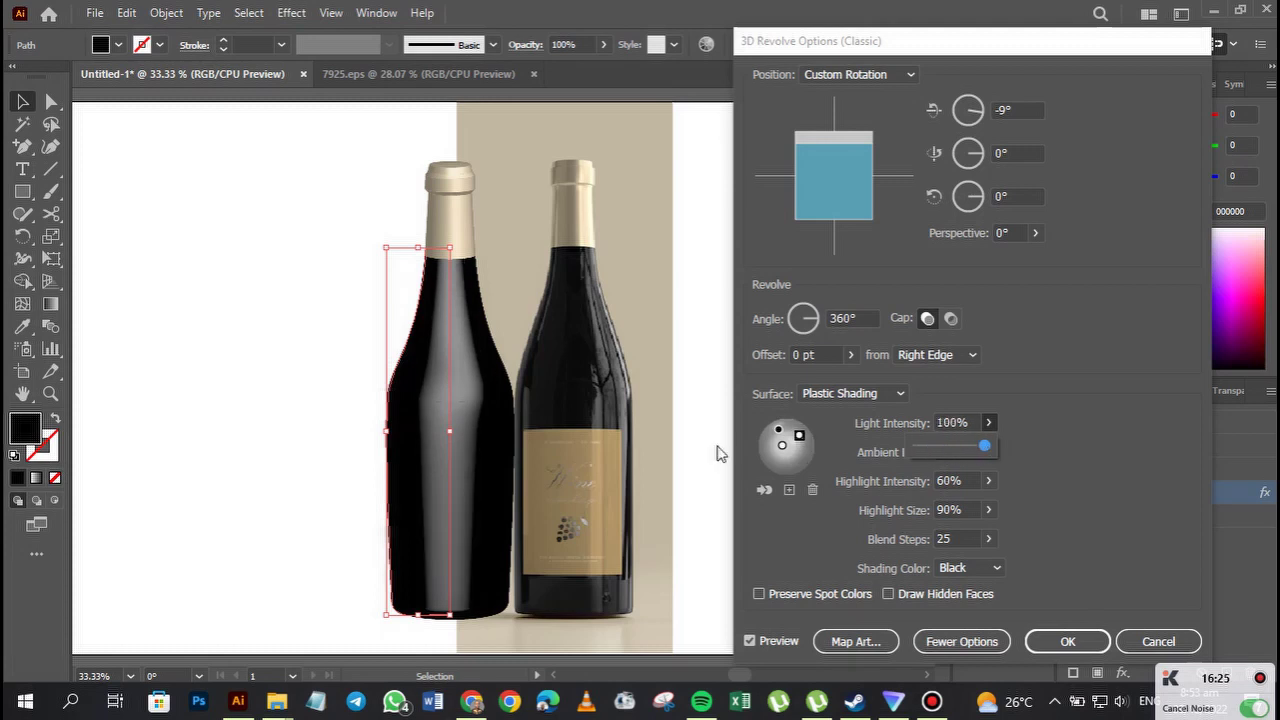
click(798, 437)
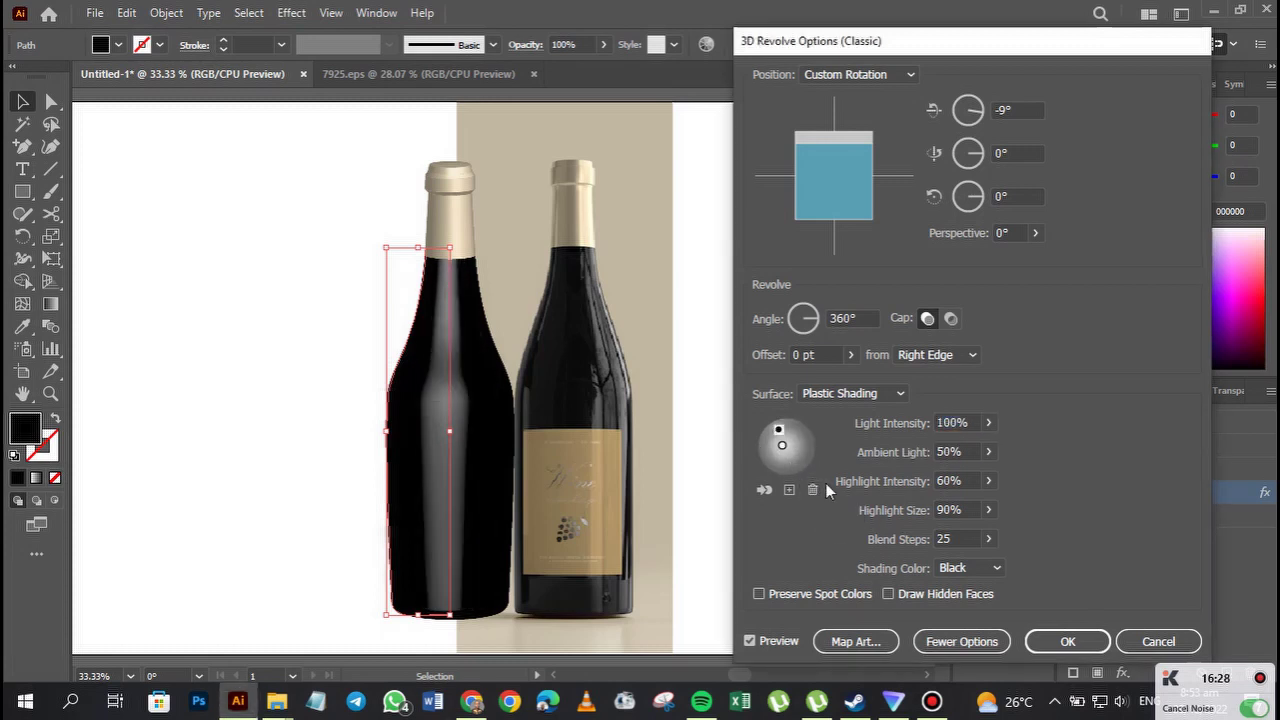
Set the ambient light to 47%, bring the upper-left light to the front and shift the lights to the sphere's right side.
click(988, 452)
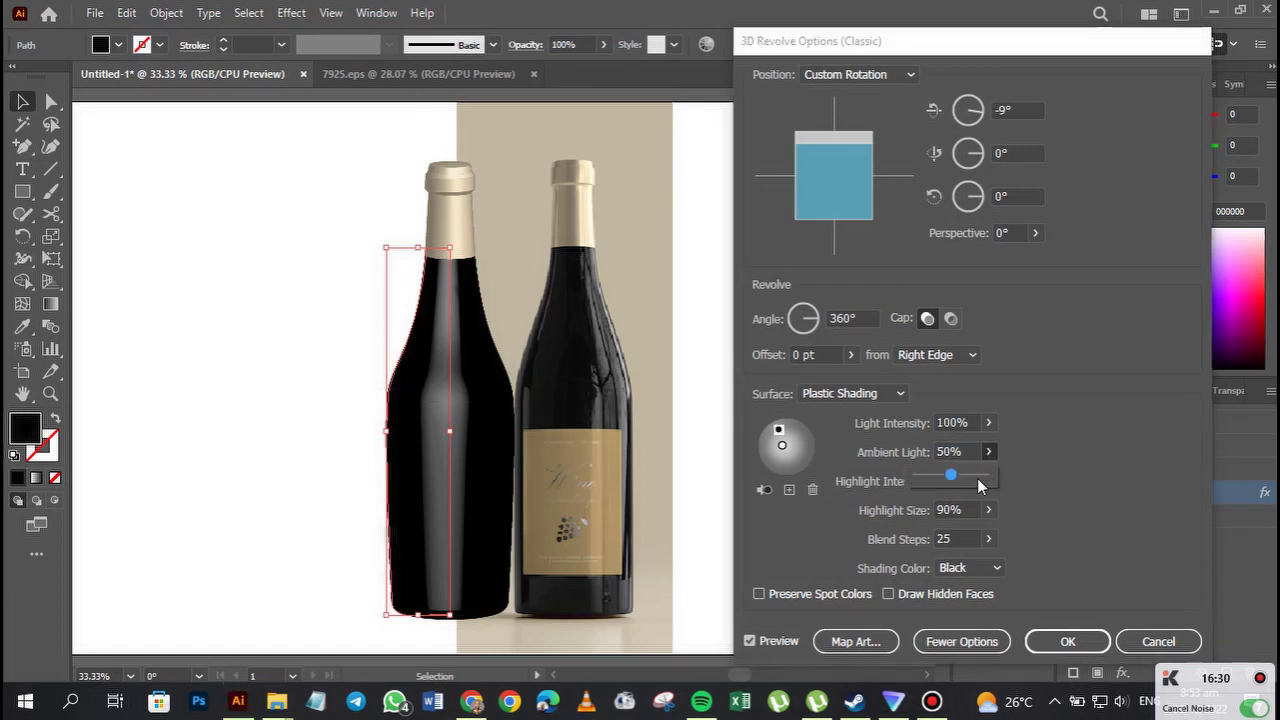
mouse_move(949, 475)
mouse_down()
mouse_move(928, 478)
mouse_move(949, 476)
mouse_up()
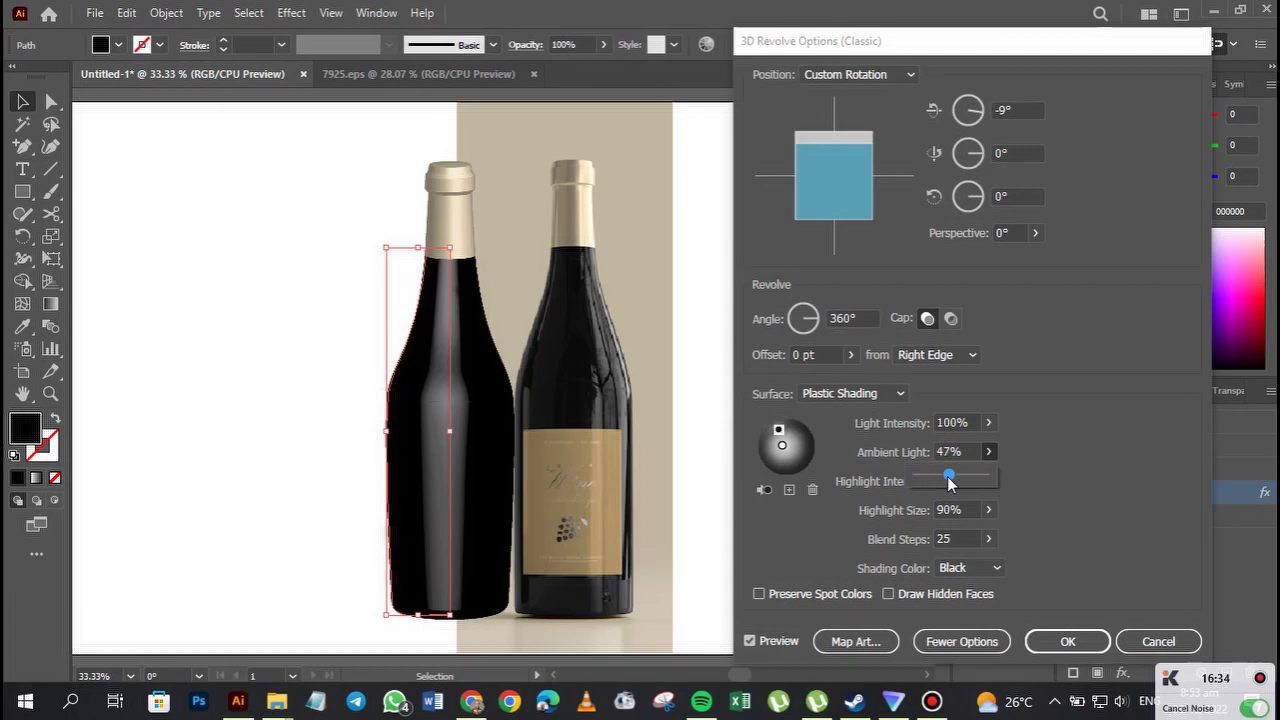
click(771, 490)
click(771, 490)
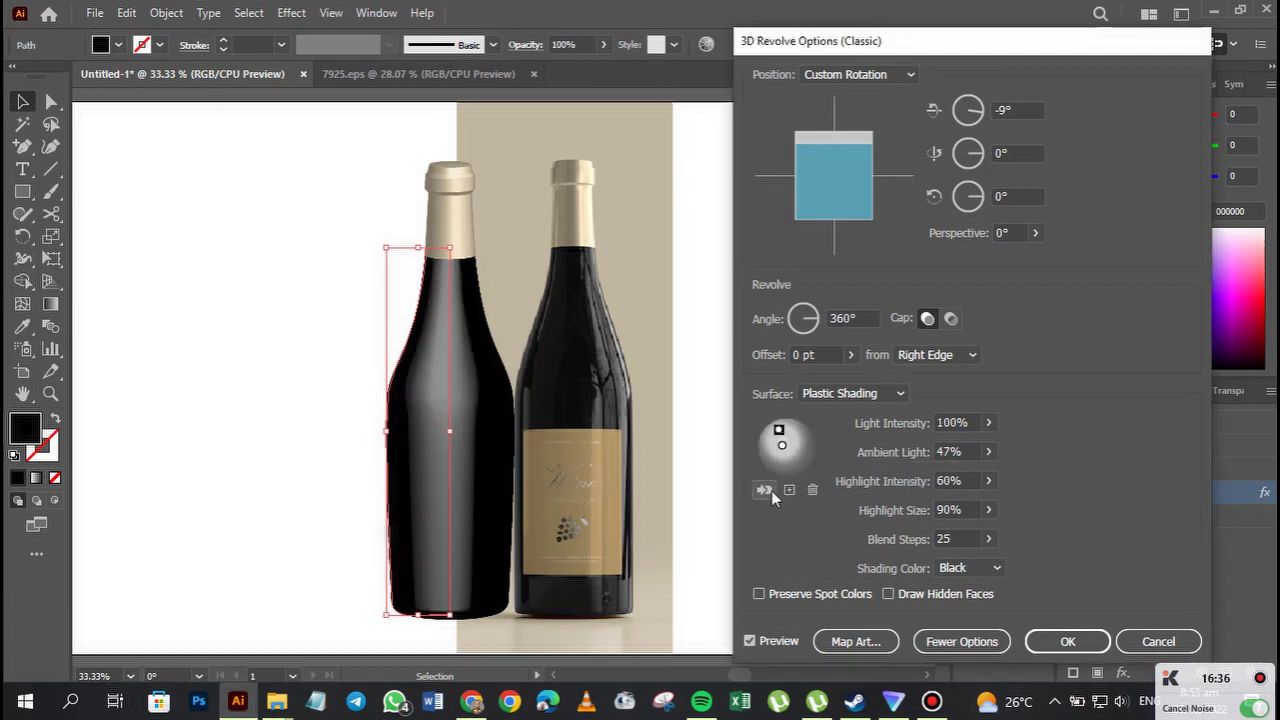
mouse_move(779, 431)
mouse_down()
mouse_move(811, 455)
mouse_move(790, 440)
mouse_move(802, 443)
mouse_up()
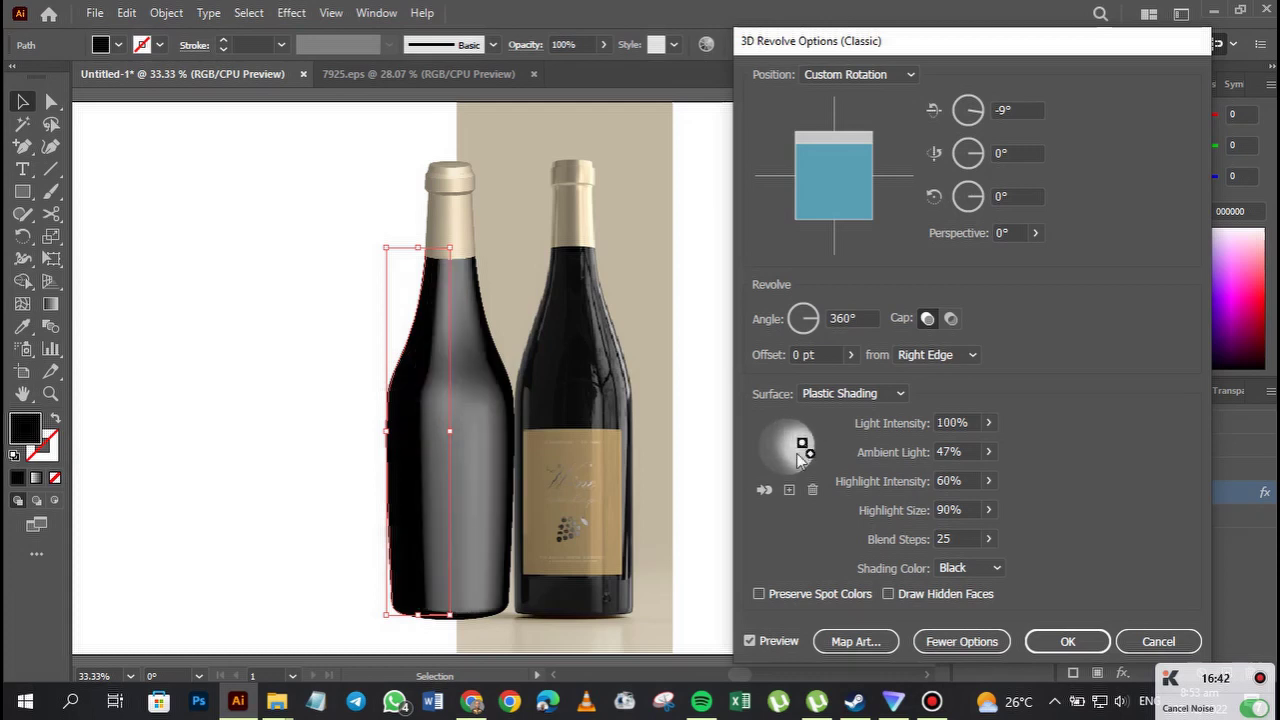
Try an extra light low on the lighting sphere, and move the upper of the existing lights out to the right edge.
click(790, 490)
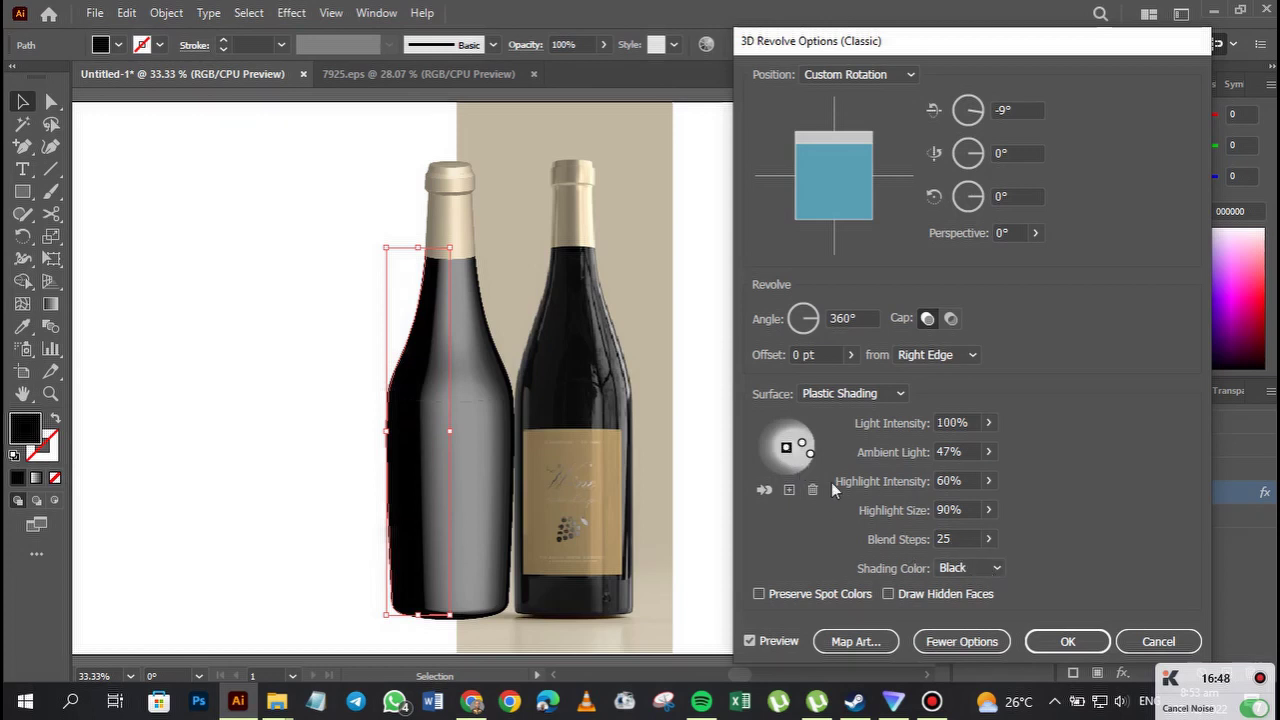
drag(786, 448, 792, 466)
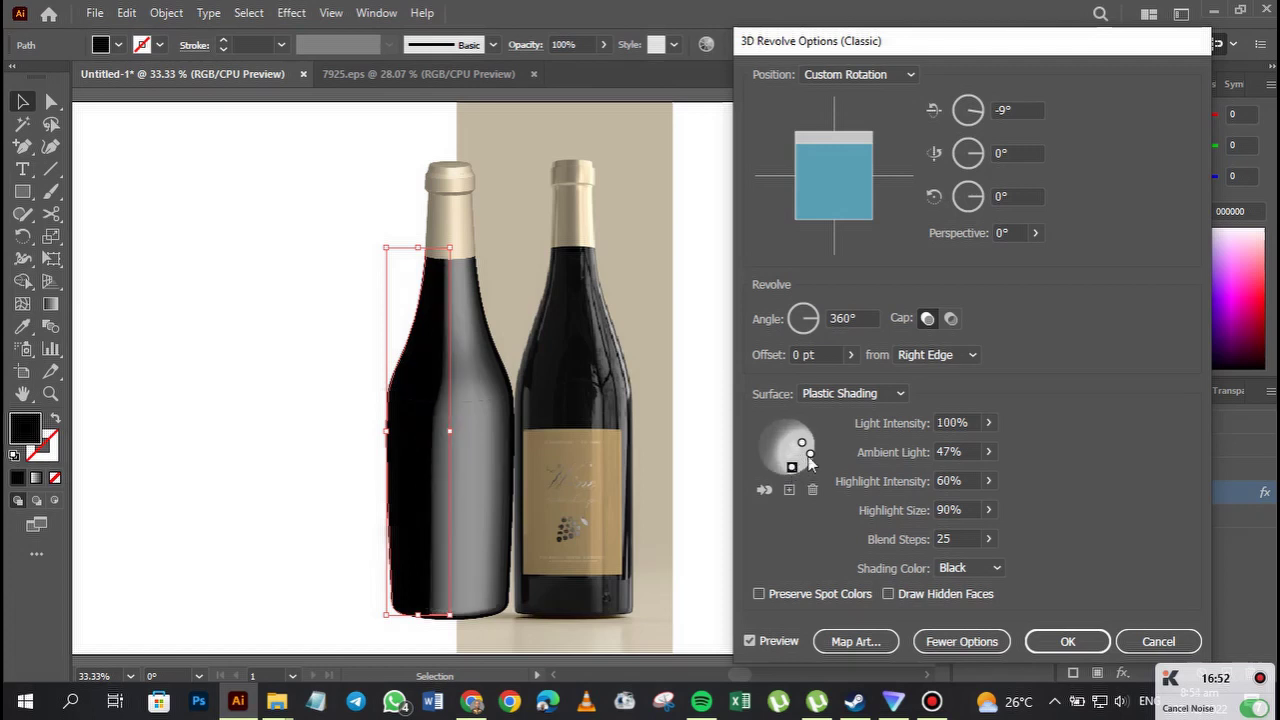
mouse_move(801, 441)
mouse_down()
mouse_move(770, 441)
mouse_move(818, 446)
mouse_up()
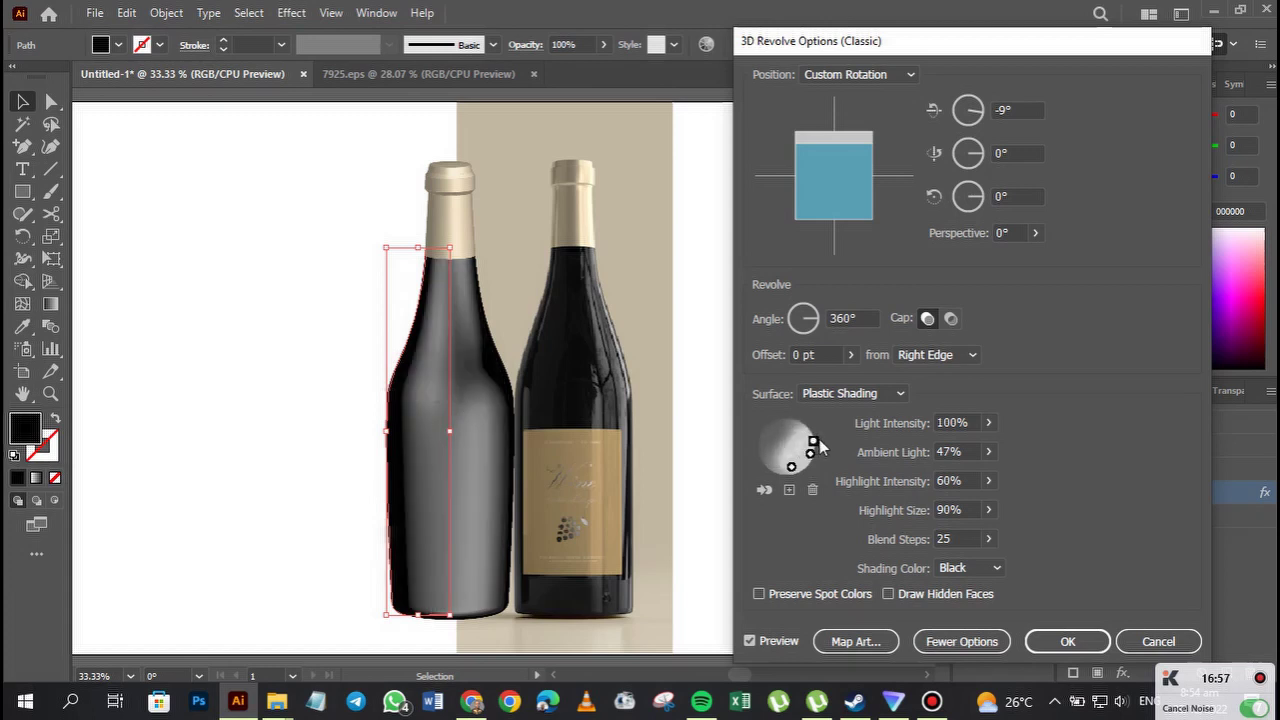
click(813, 490)
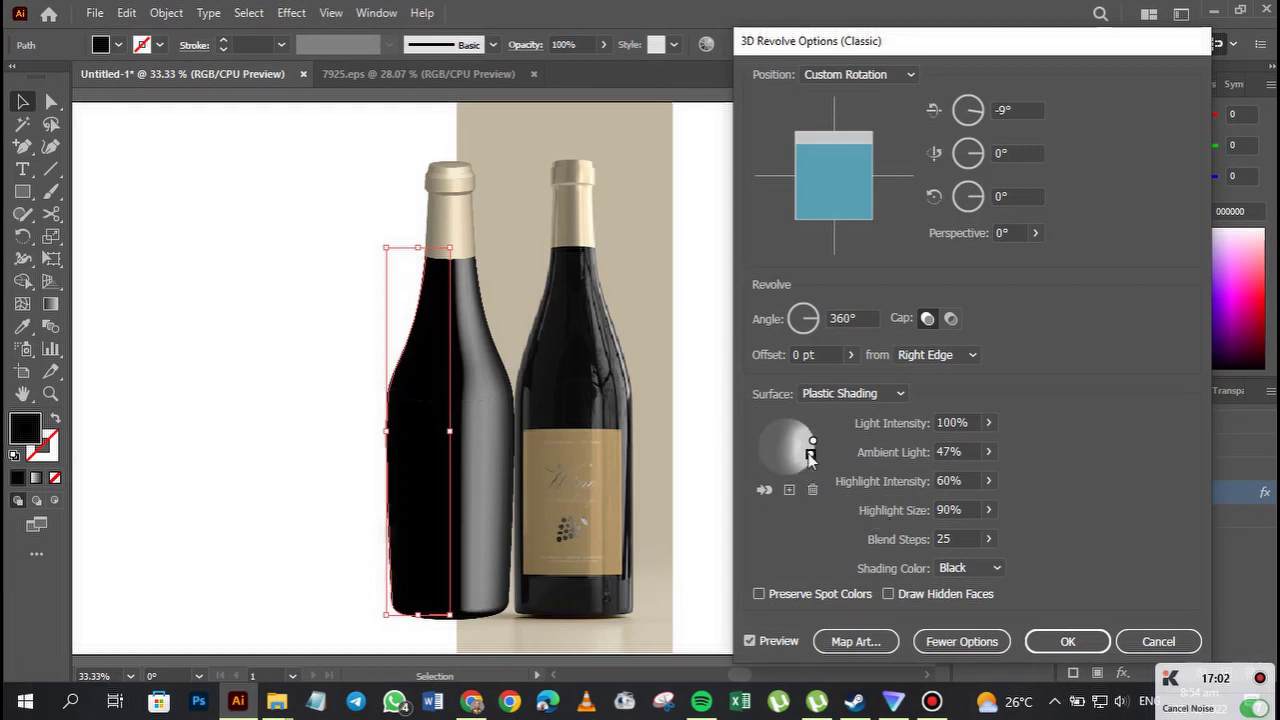
Send the lower-right light behind the bottle body and add two lights along the left edge of the lighting sphere.
click(766, 490)
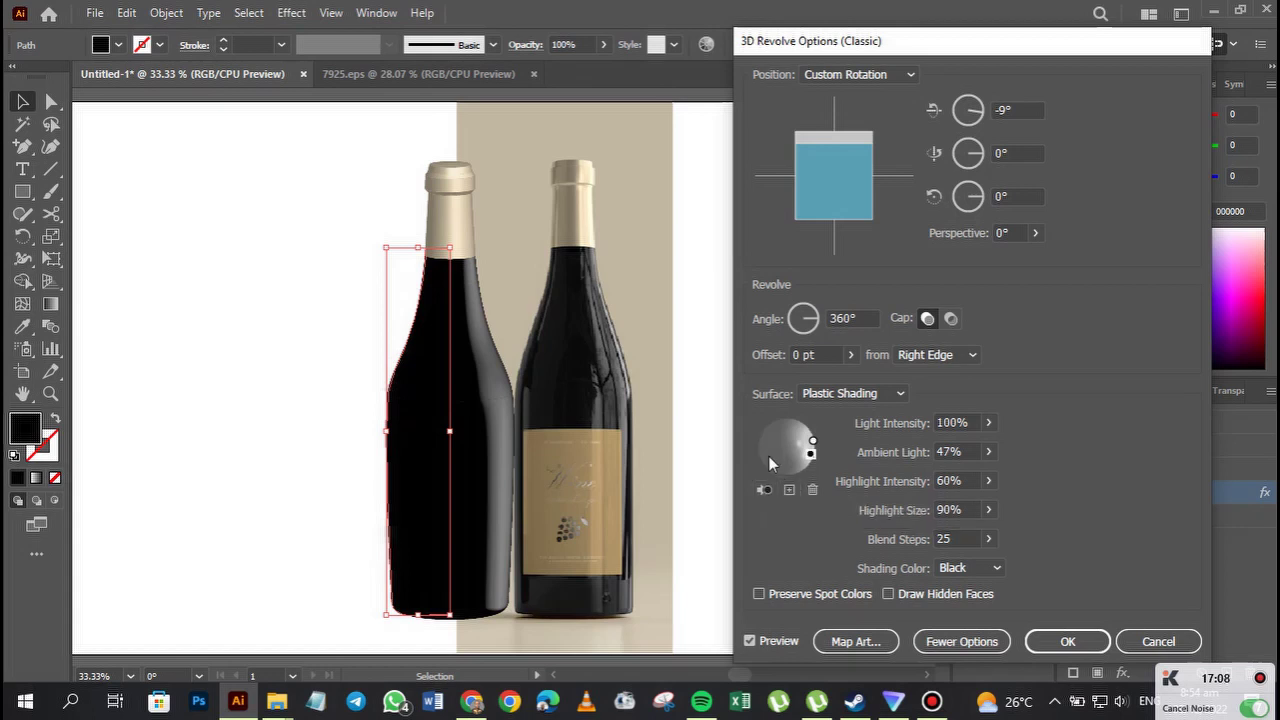
click(789, 489)
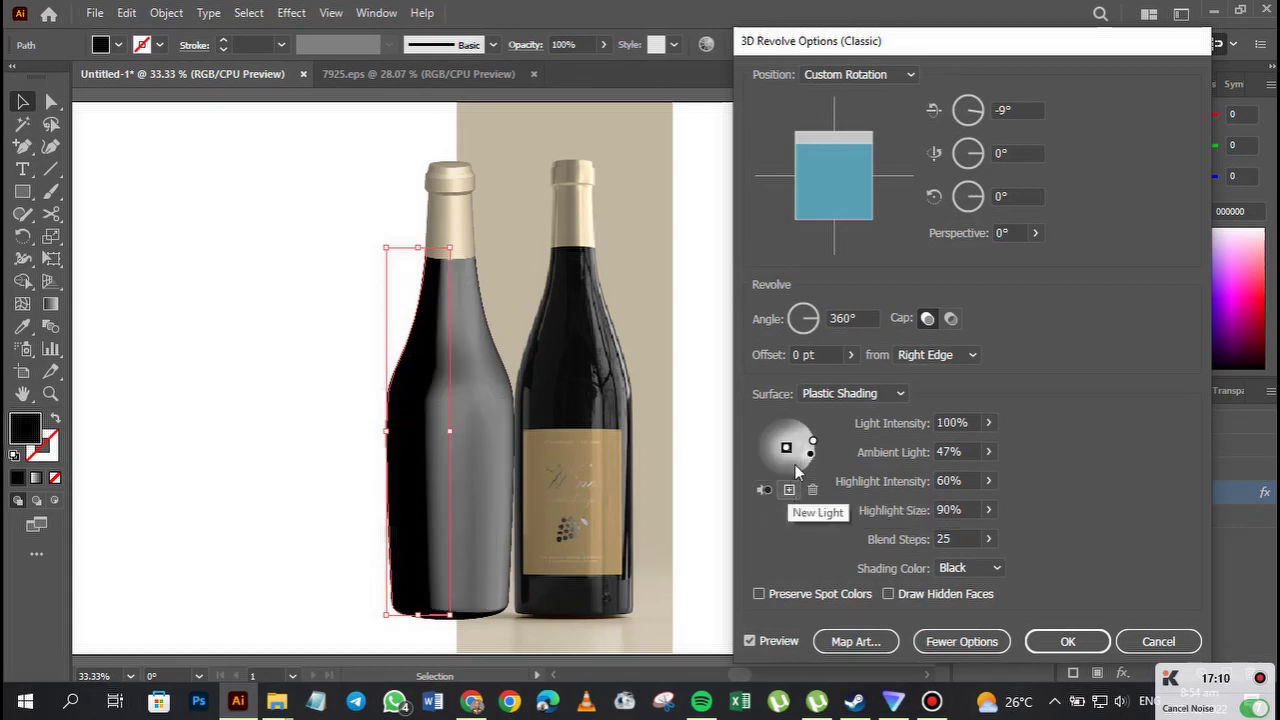
drag(786, 450, 762, 448)
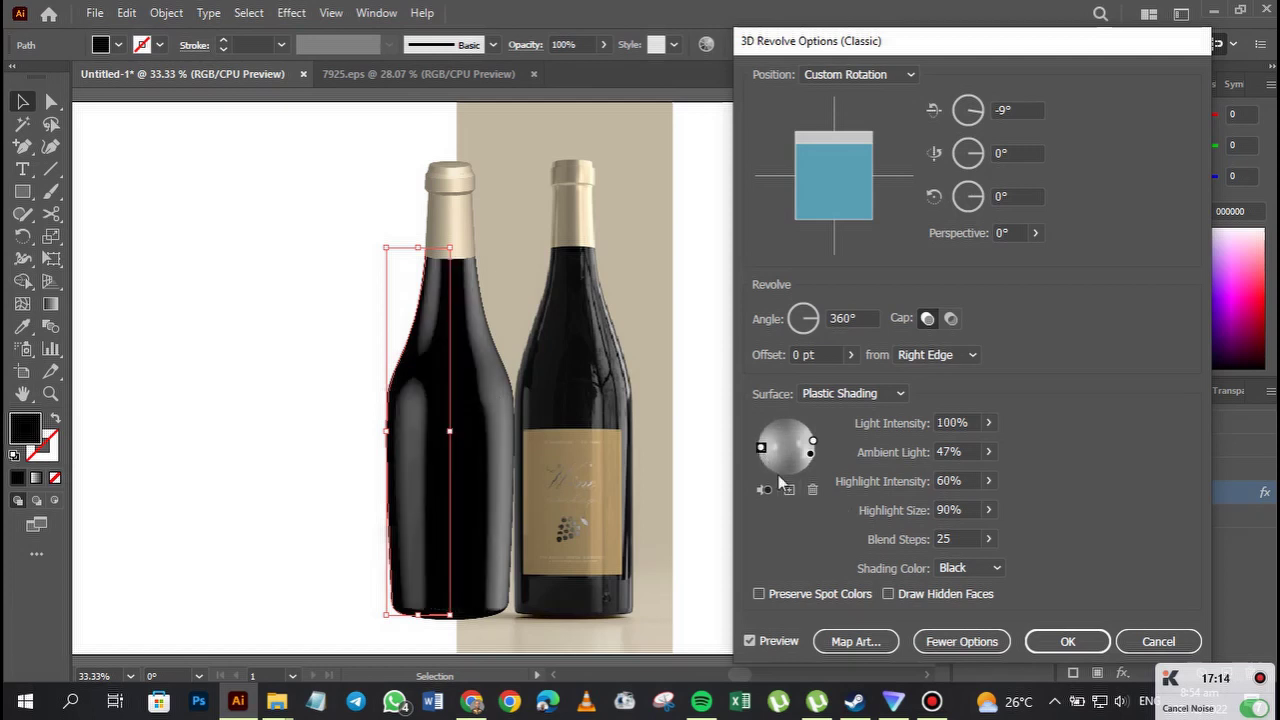
click(789, 489)
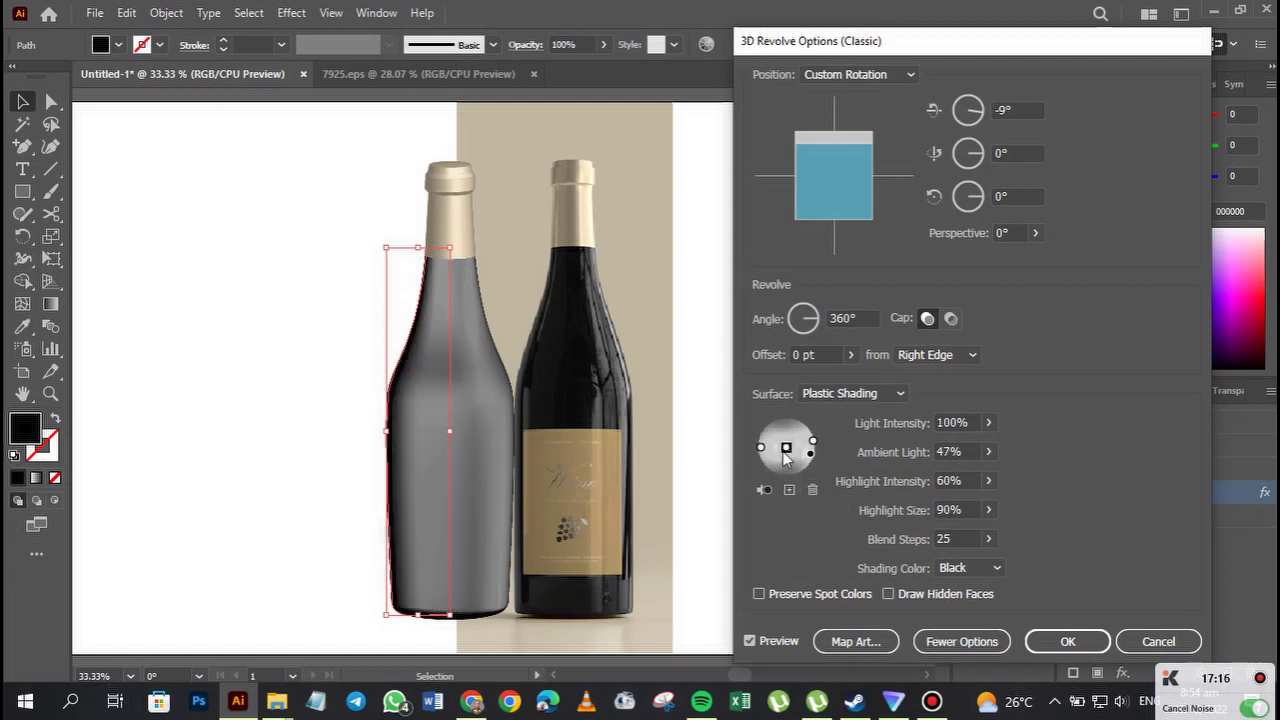
drag(786, 451, 765, 430)
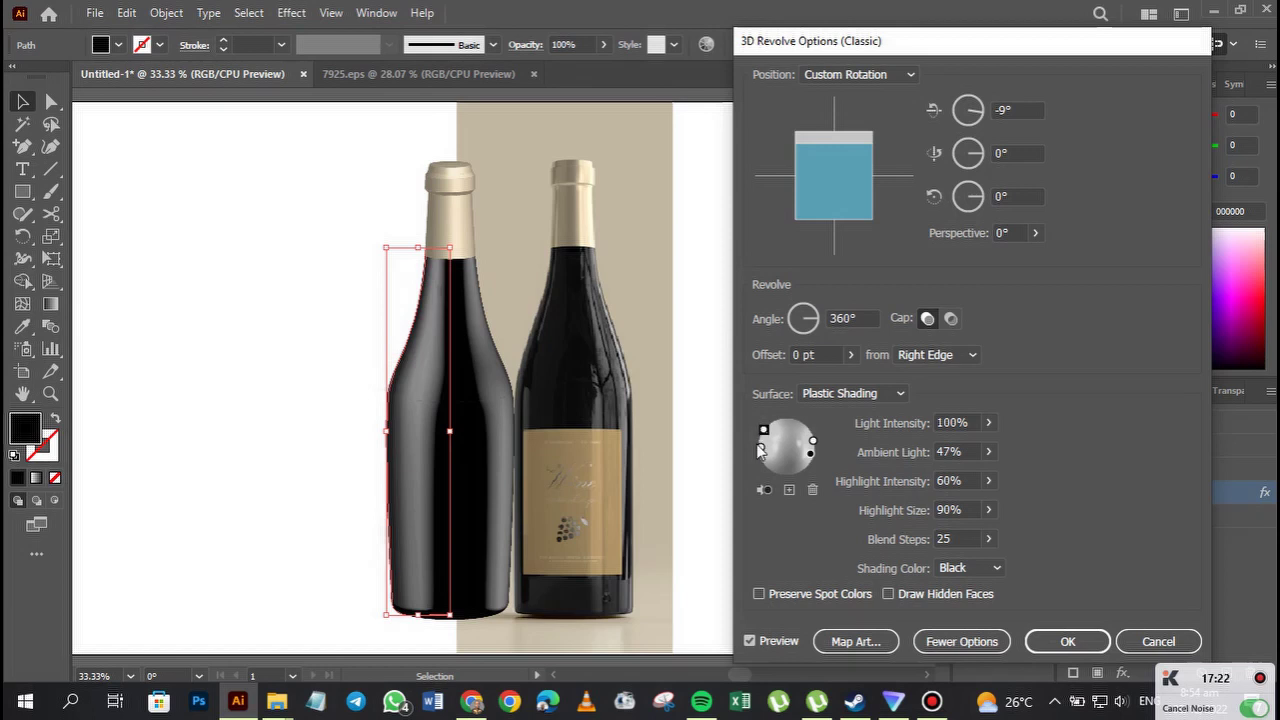
Move the lower left-edge light up beside the upper-left one on the lighting sphere, and shift the upper right-edge light slightly down.
click(759, 449)
drag(757, 453, 755, 447)
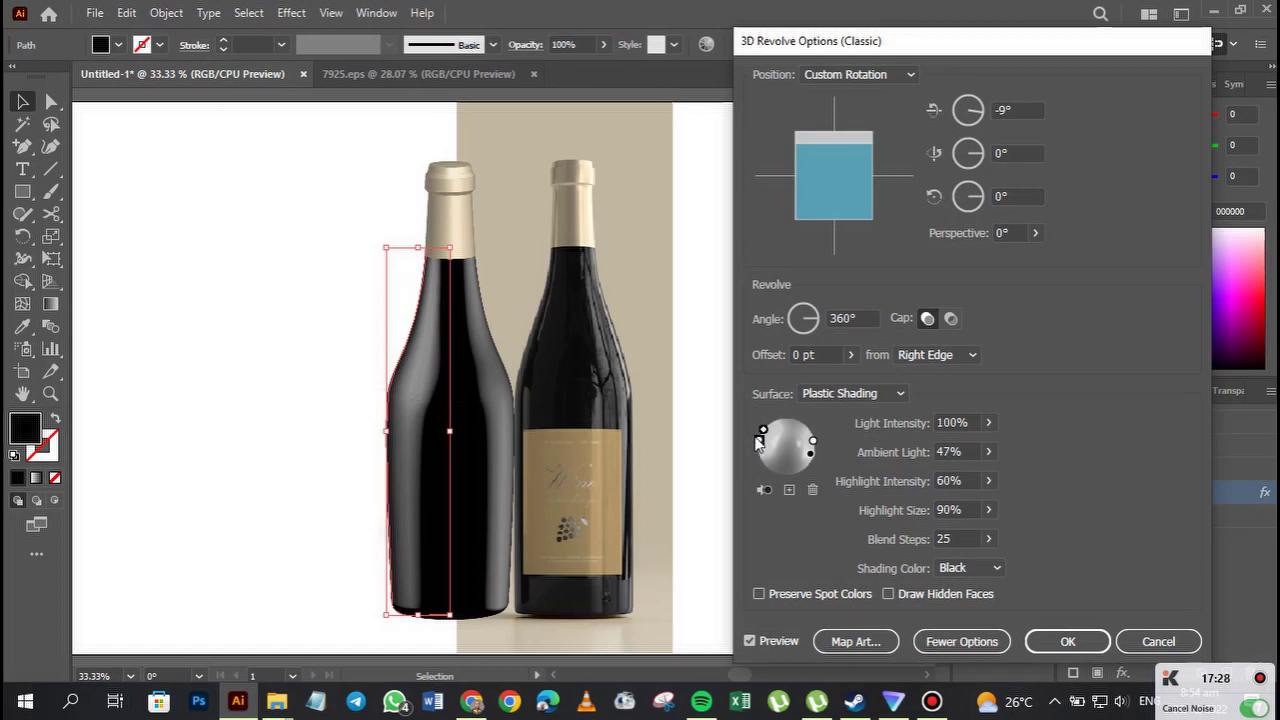
drag(759, 444, 758, 441)
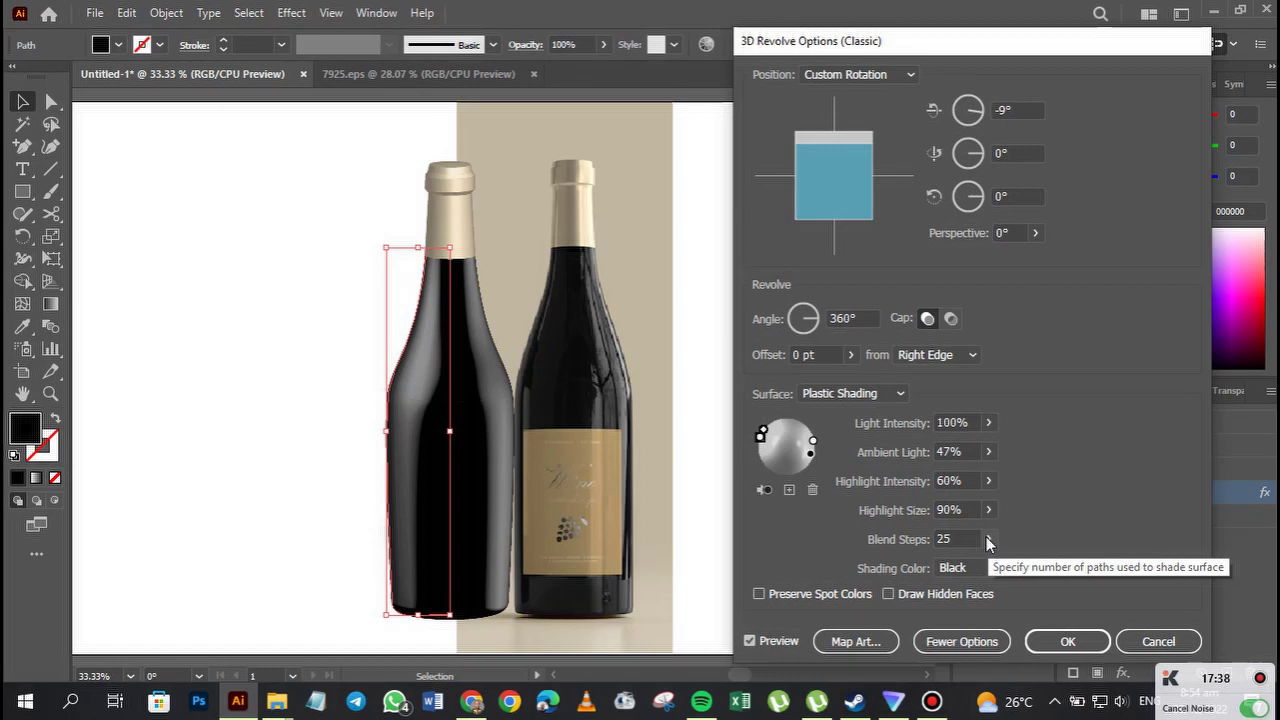
click(813, 452)
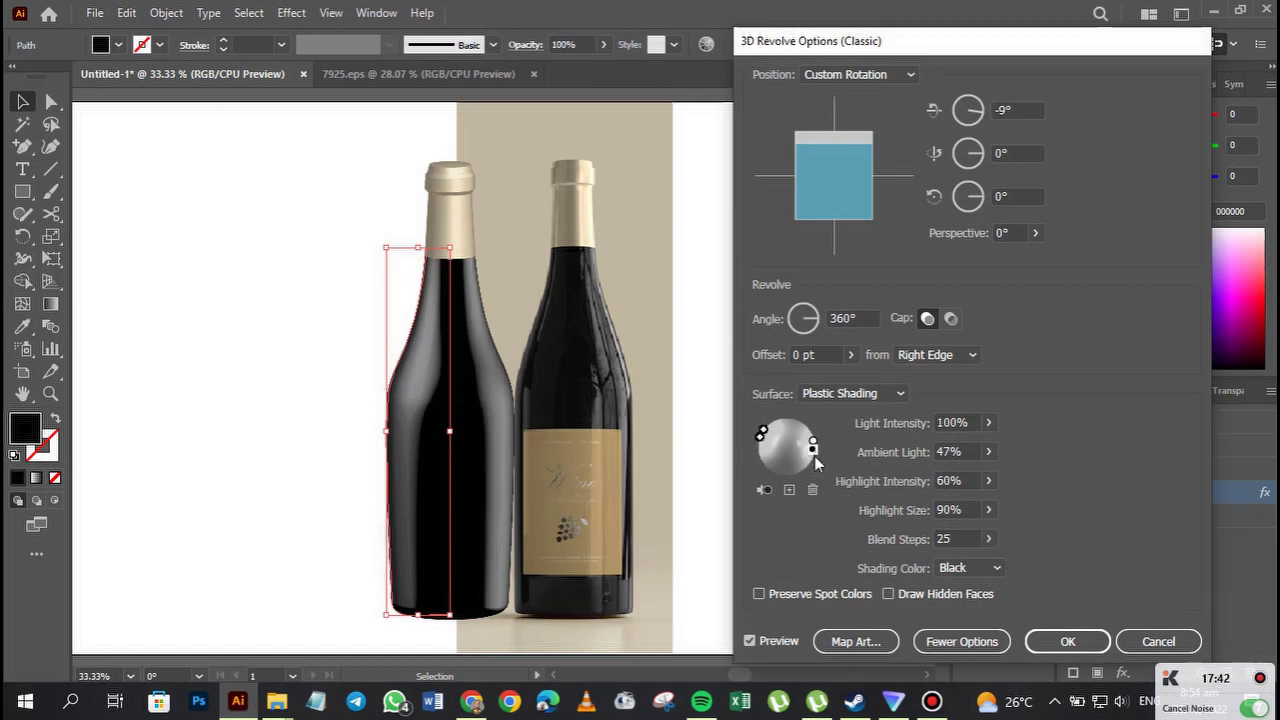
drag(815, 455, 812, 452)
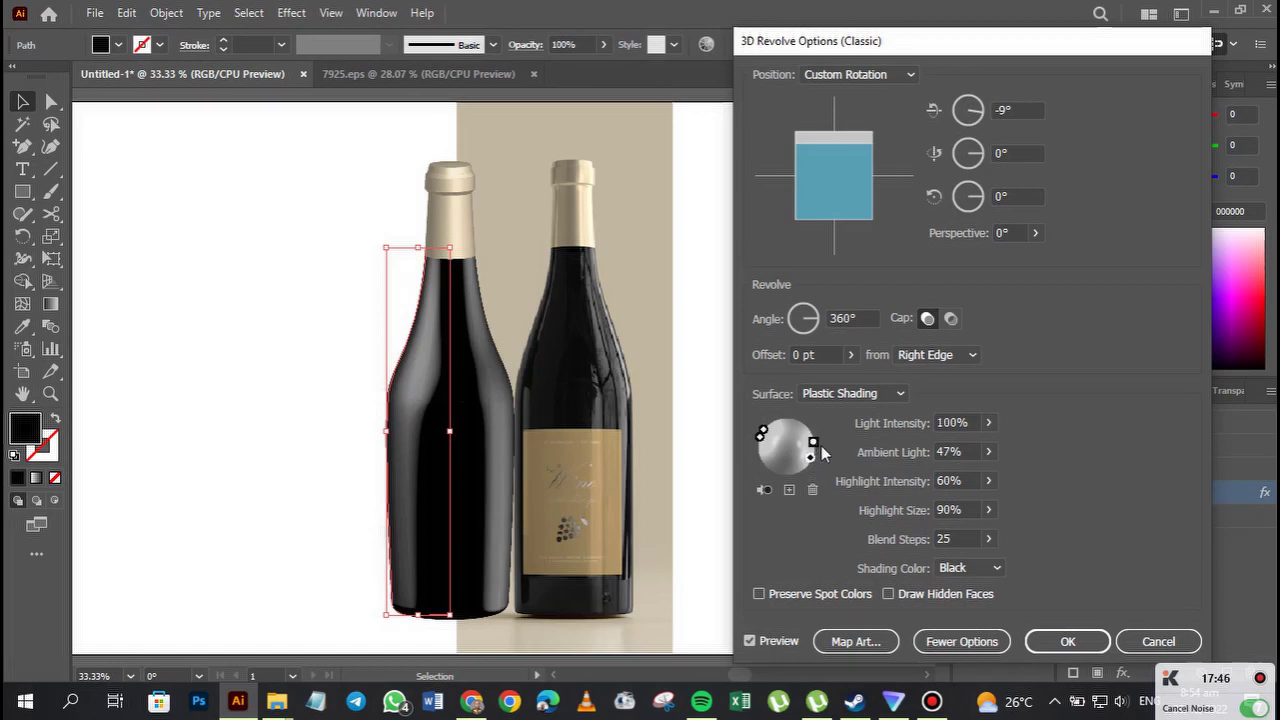
drag(822, 453, 815, 453)
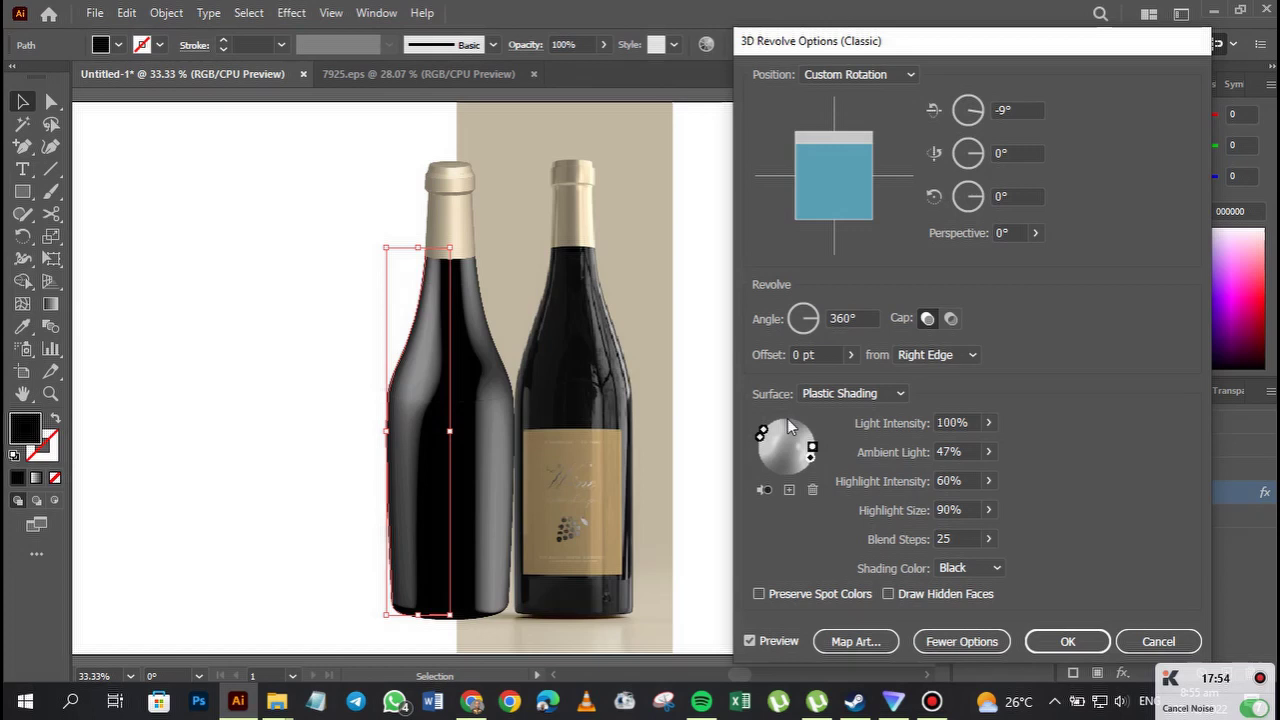
Delete the upper-left light from the lighting sphere and lower the remaining left light to the middle of the left edge.
mouse_move(987, 702)
click(763, 431)
click(811, 489)
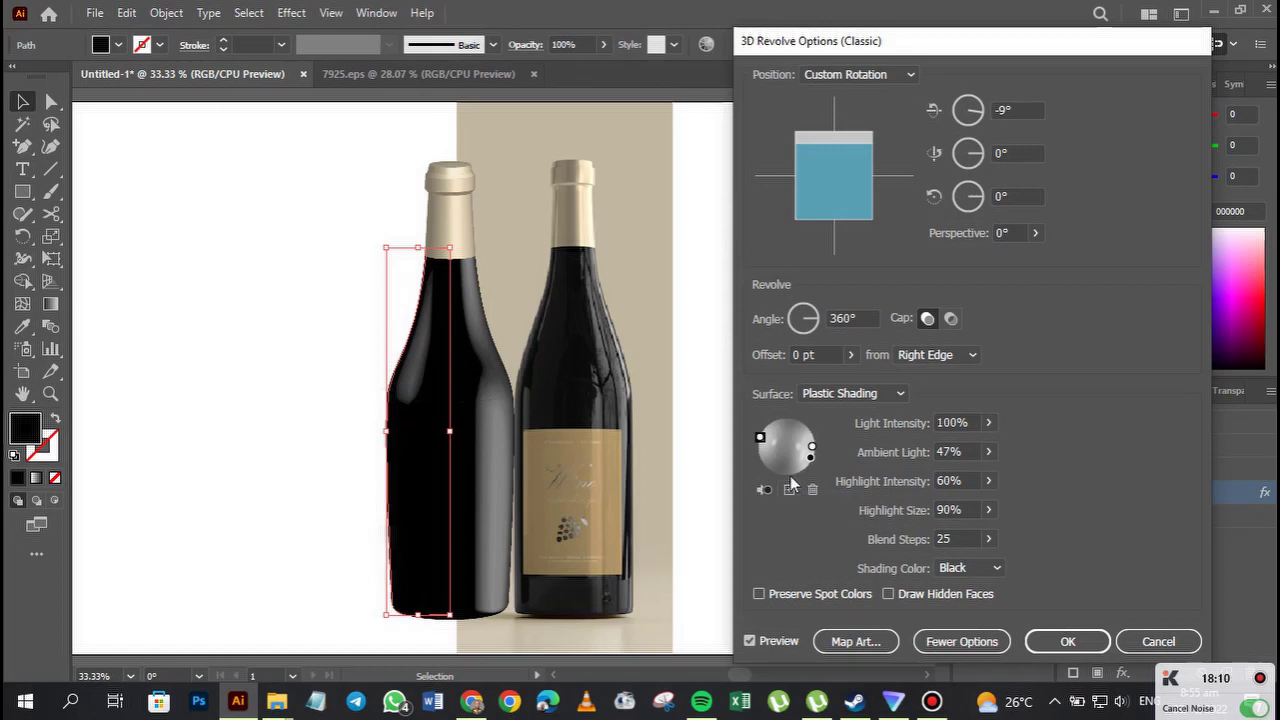
mouse_move(760, 437)
mouse_down()
mouse_move(769, 428)
mouse_move(758, 454)
mouse_up()
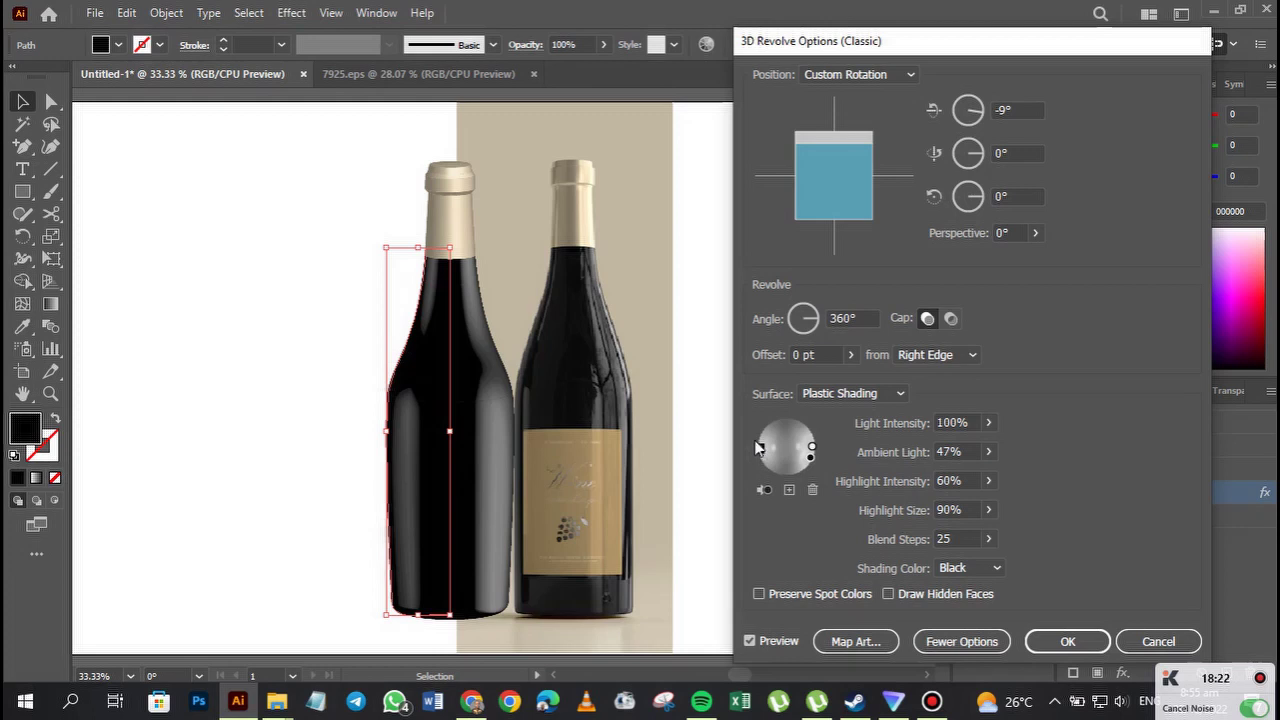
Try Diffuse Shading as the surface of the bottle body and return it to Plastic Shading.
click(887, 395)
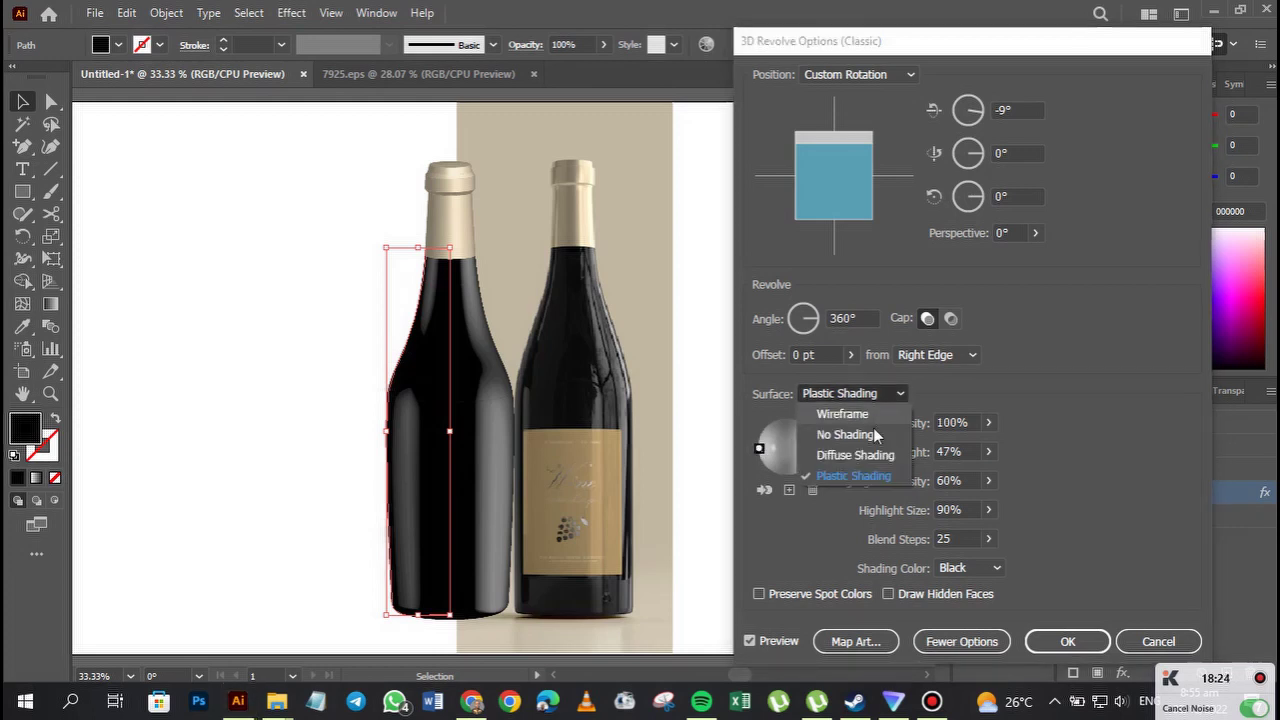
click(864, 457)
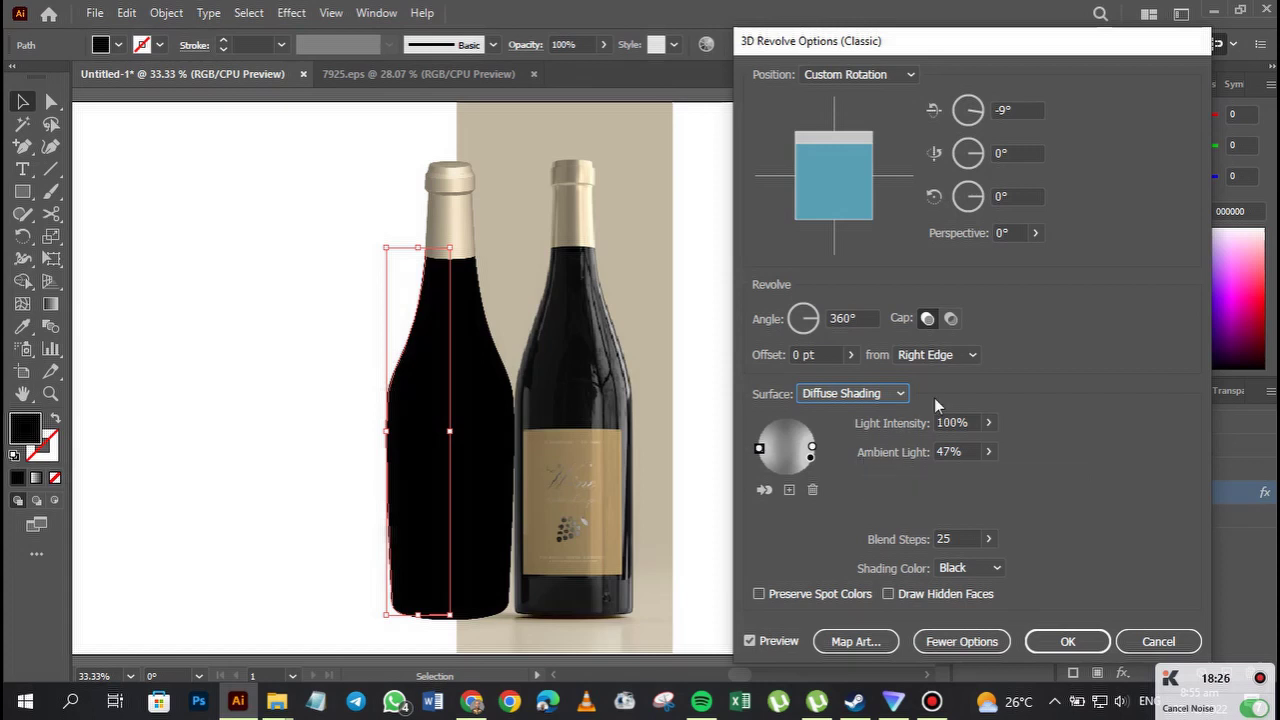
click(902, 396)
key(Escape)
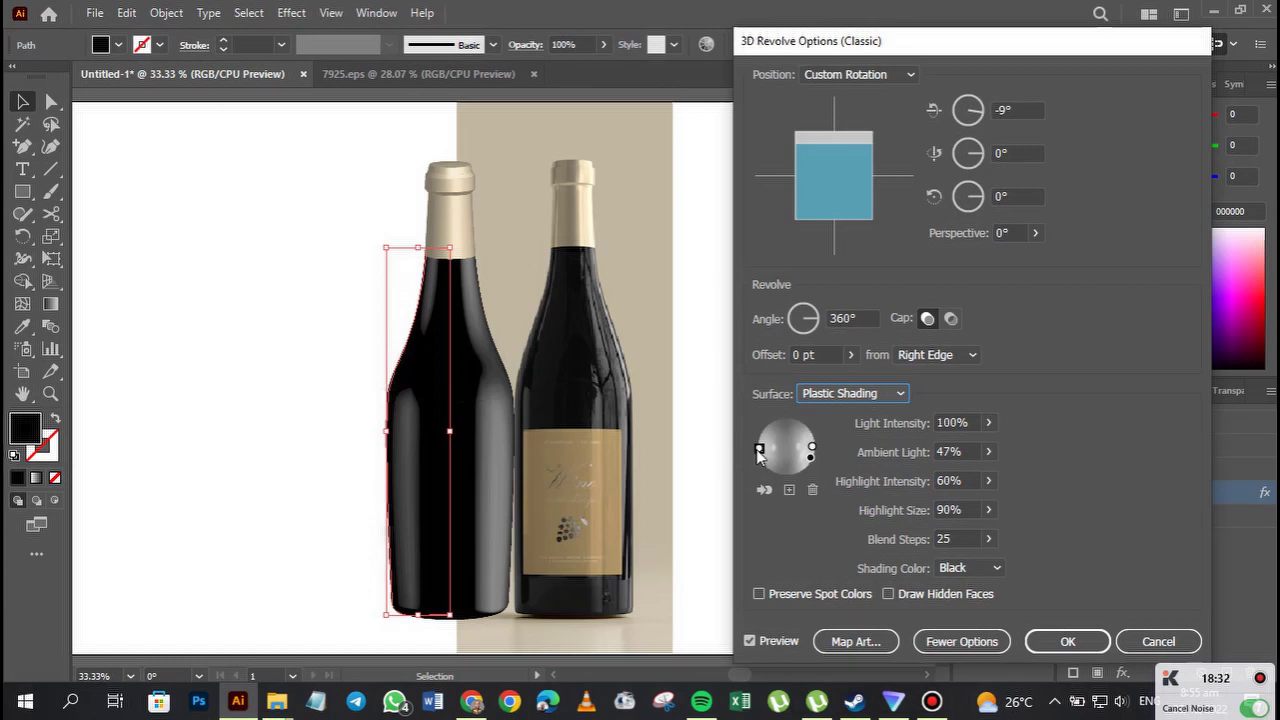
Raise the left-edge light slightly, with the ambient light set to 100% and the highlight intensity to 26%.
drag(760, 446, 758, 440)
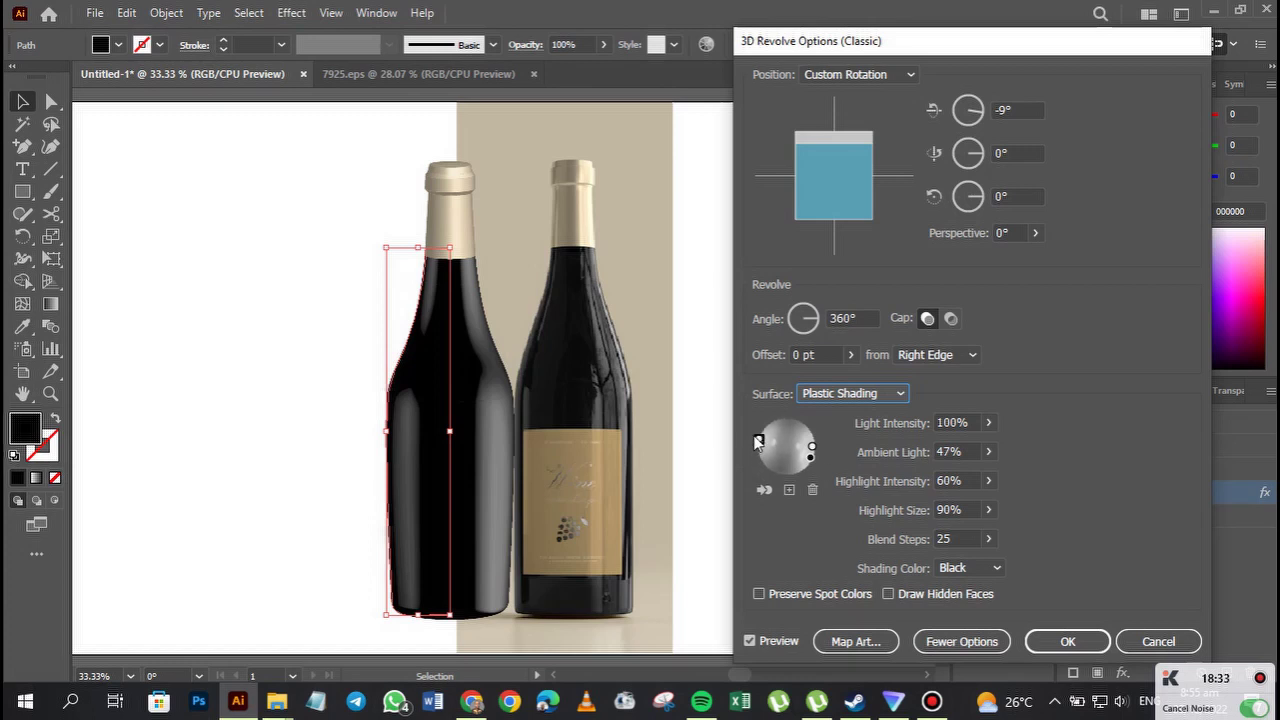
click(988, 452)
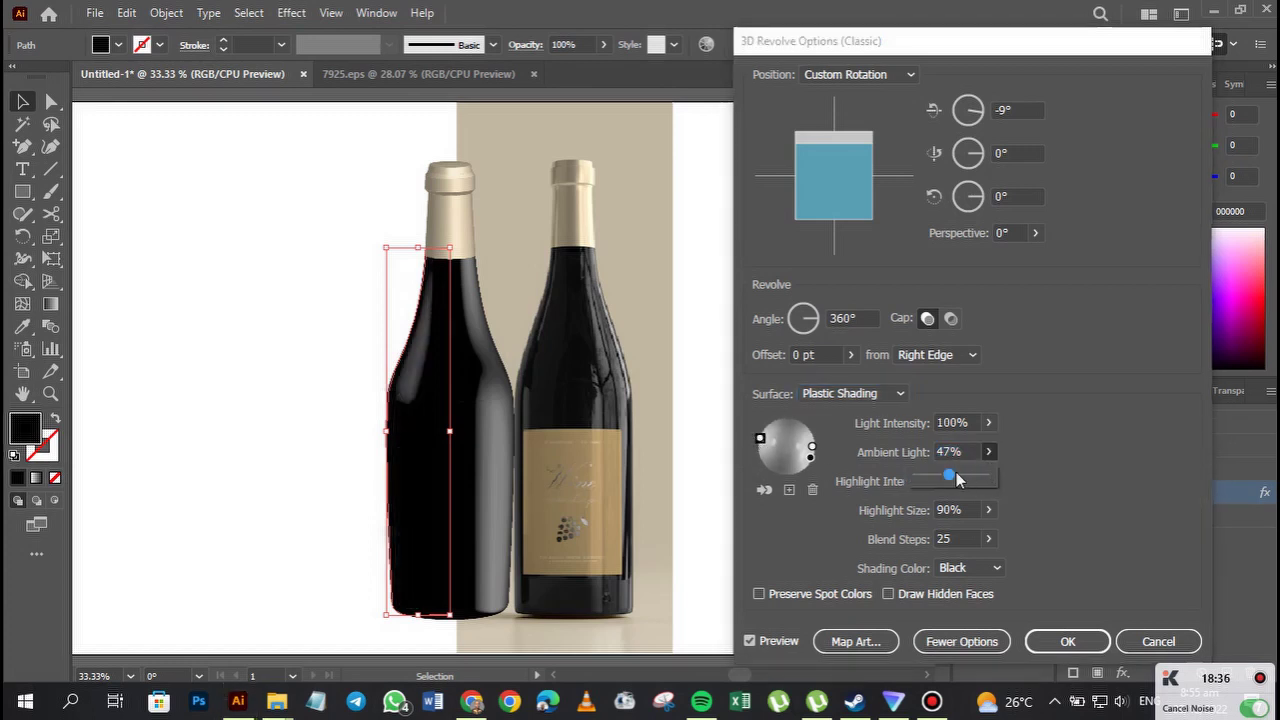
drag(956, 476, 952, 504)
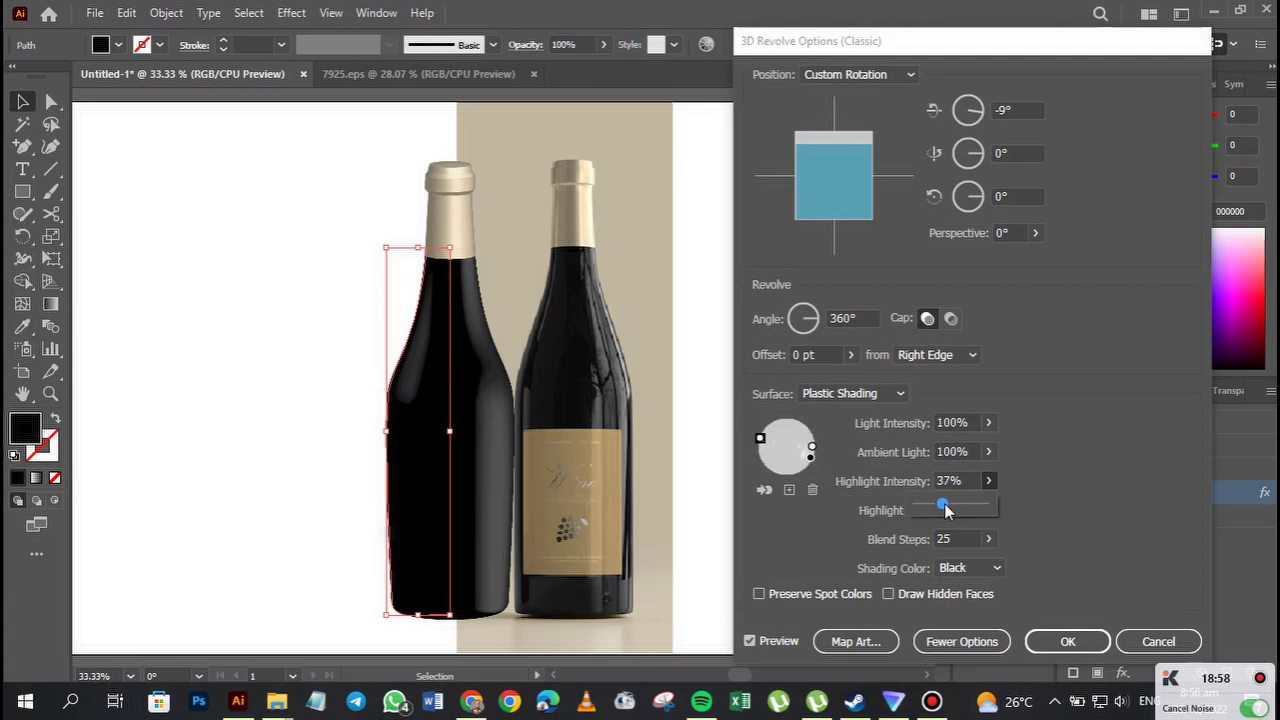
drag(943, 509, 938, 509)
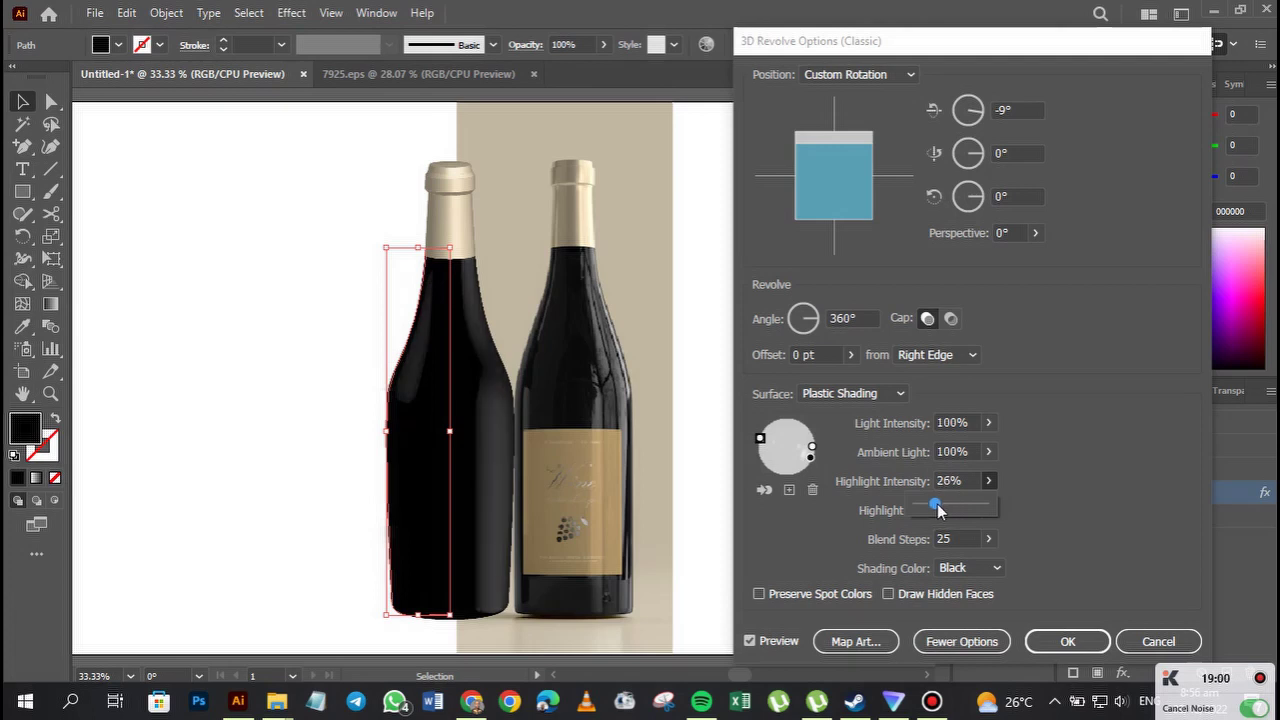